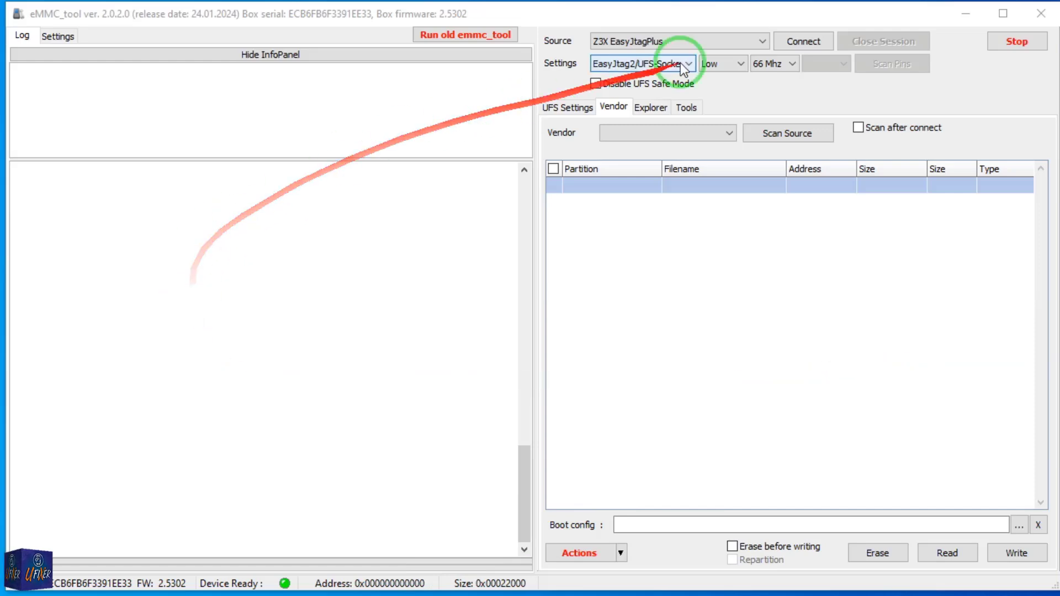
Connect to the UFS chip through the Z3X EasyJtagPlus source and scan its partition table with Binary Read/Write as vendor.
left_click(801, 43)
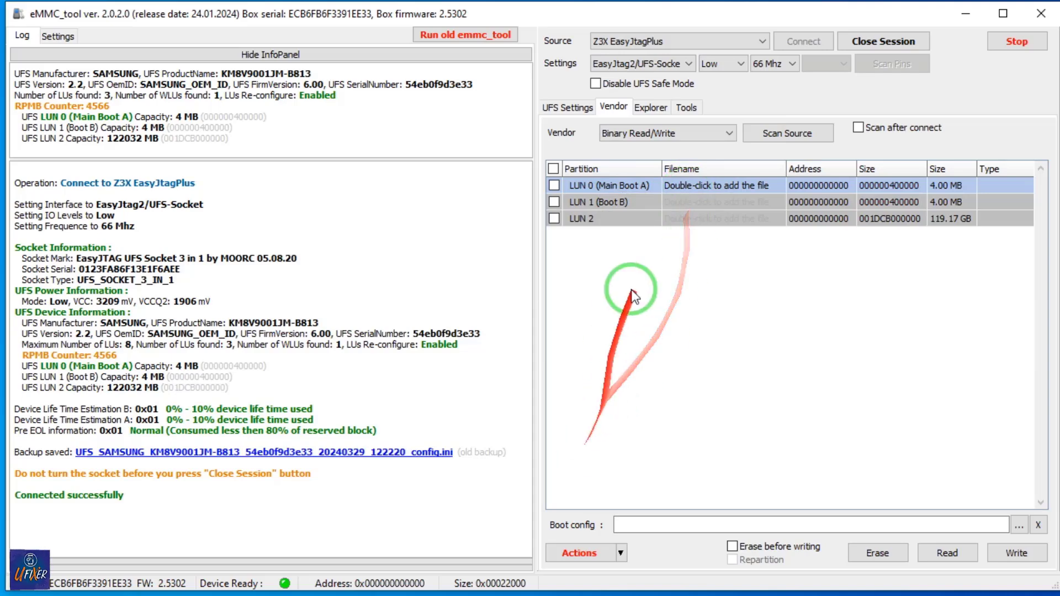
left_click(790, 135)
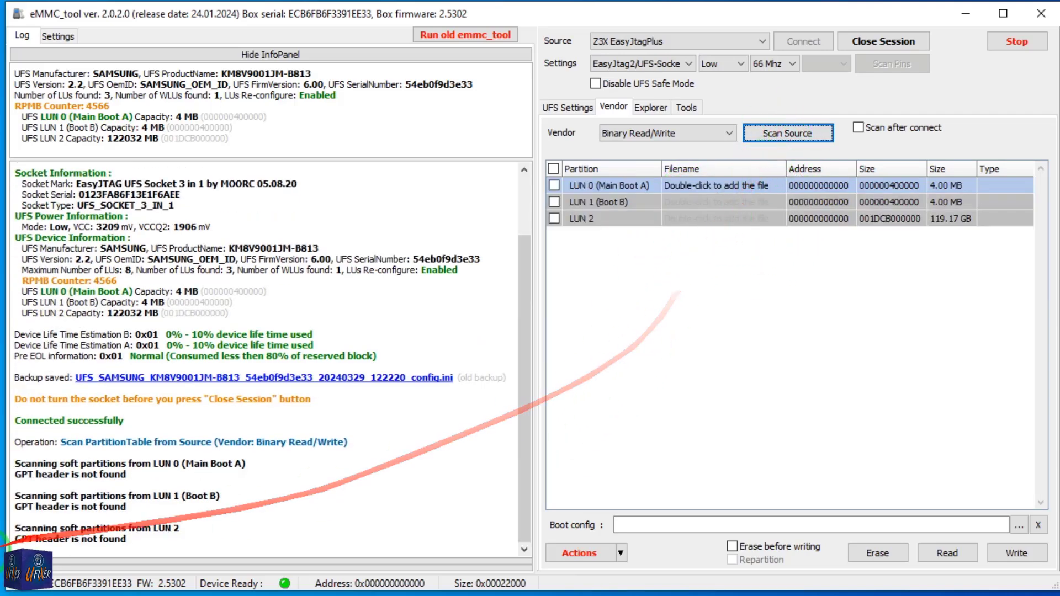
left_click_drag(147, 542, 220, 481)
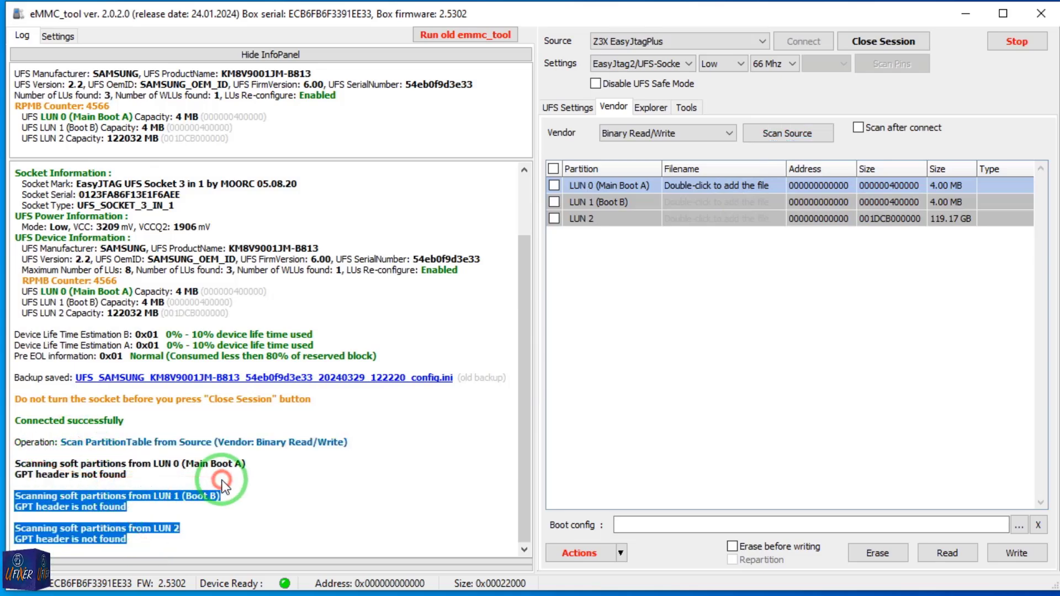
left_click(220, 481)
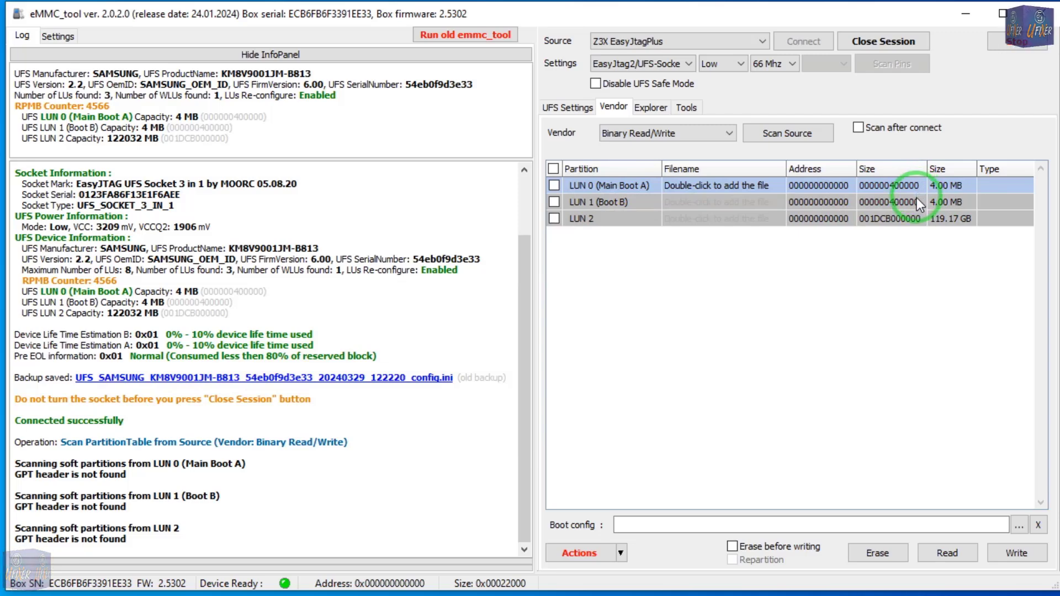
Inspect the contents of LUN 0 (Main Boot A) from start to end in the hex viewer, and close the viewer.
right_click(627, 188)
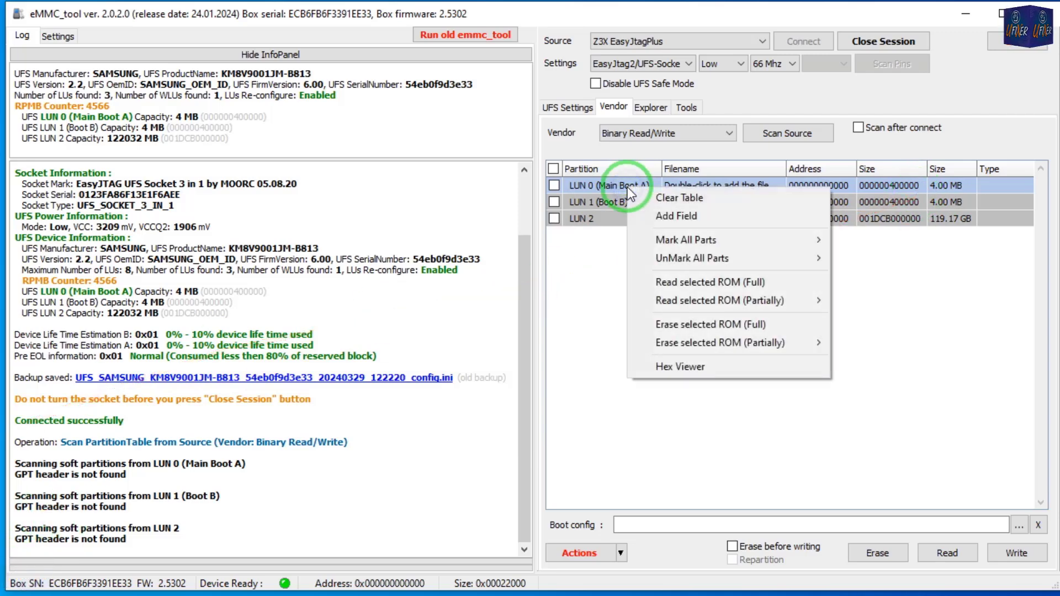
left_click(669, 366)
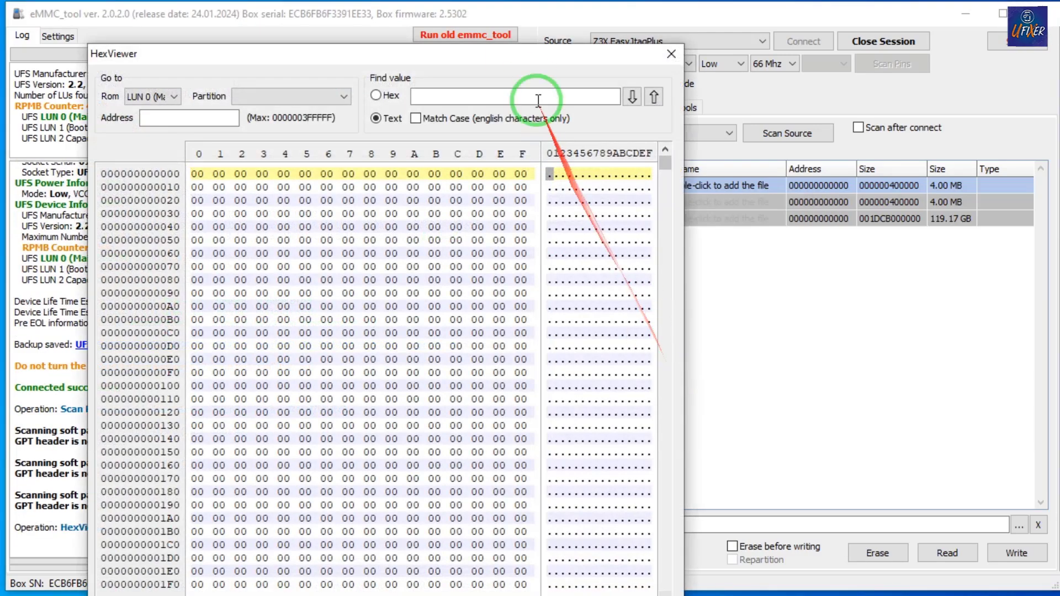
left_click_drag(504, 52, 442, 19)
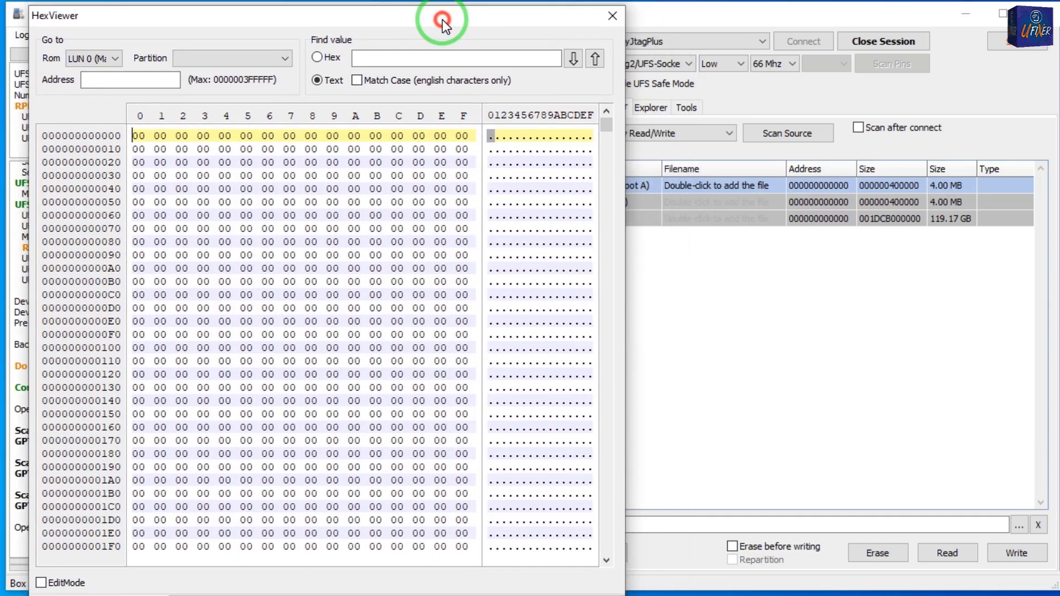
left_click_drag(610, 129, 608, 544)
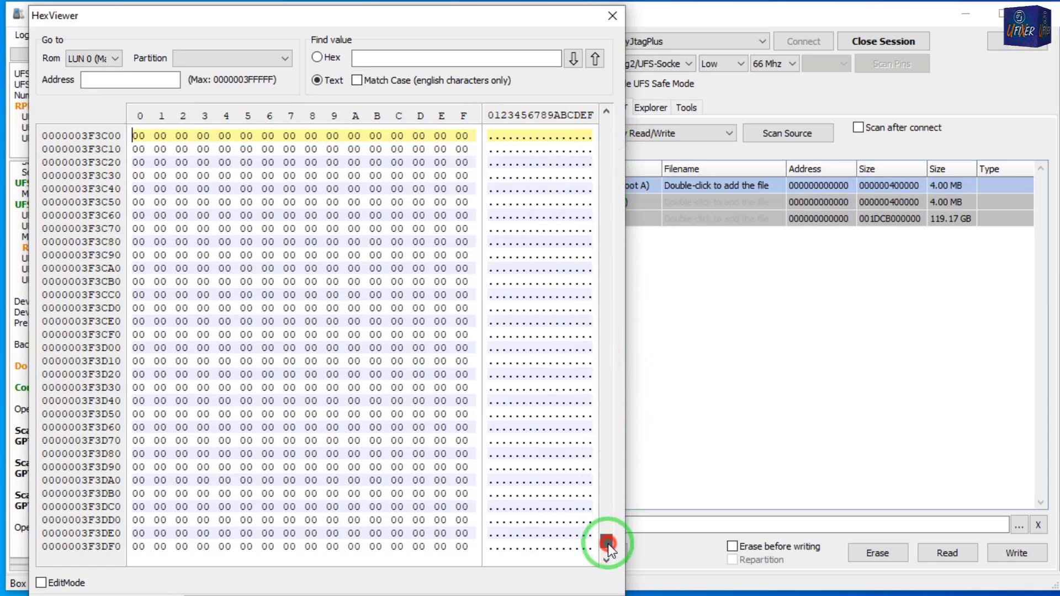
left_click(613, 16)
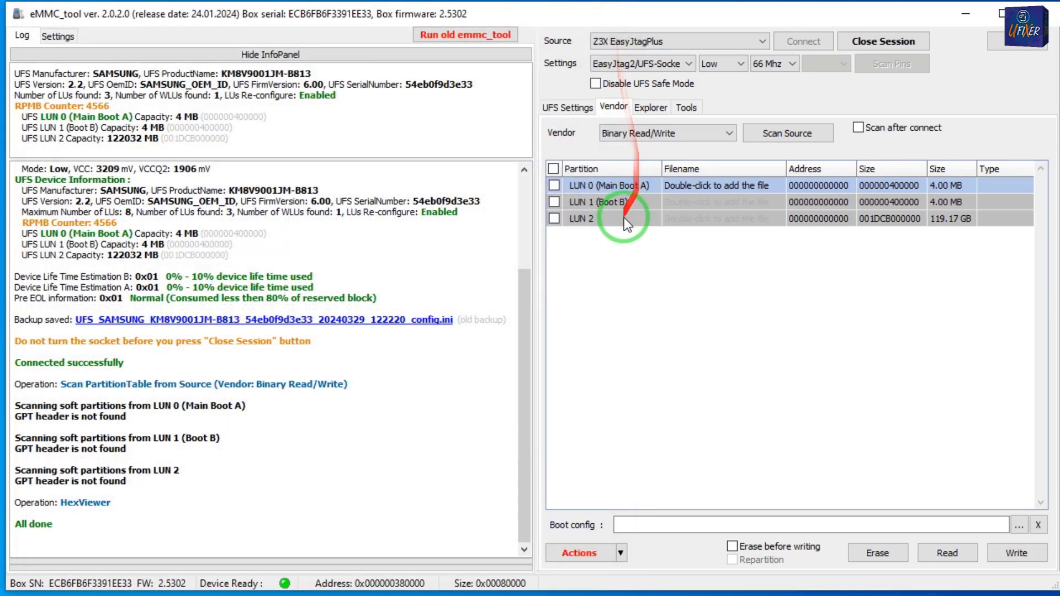
Inspect the contents of LUN 1 (Boot B) across its address range in the hex viewer, and close the viewer.
right_click(615, 204)
left_click(717, 380)
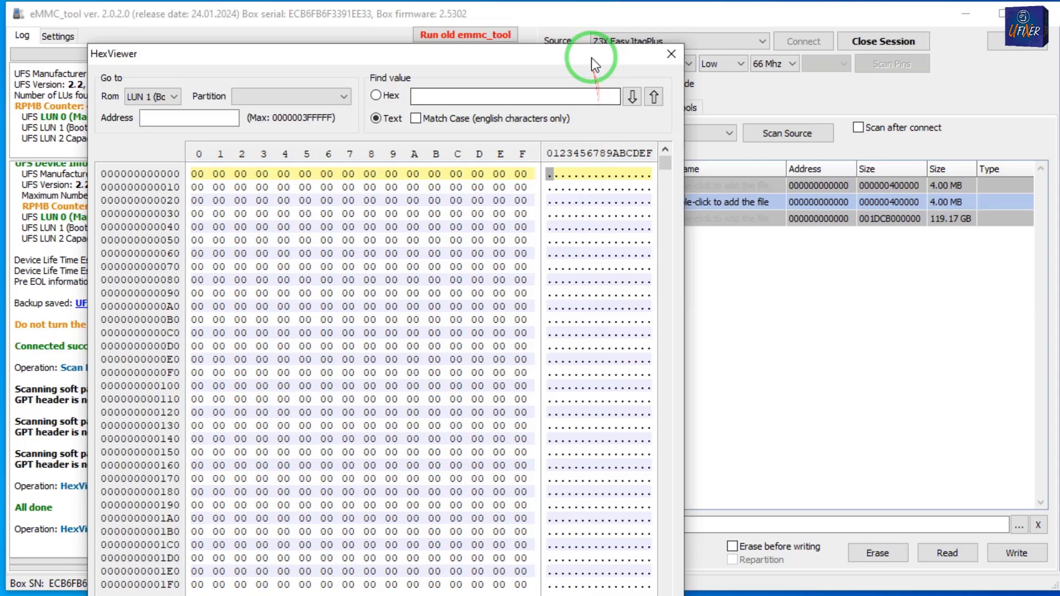
left_click_drag(591, 58, 530, 15)
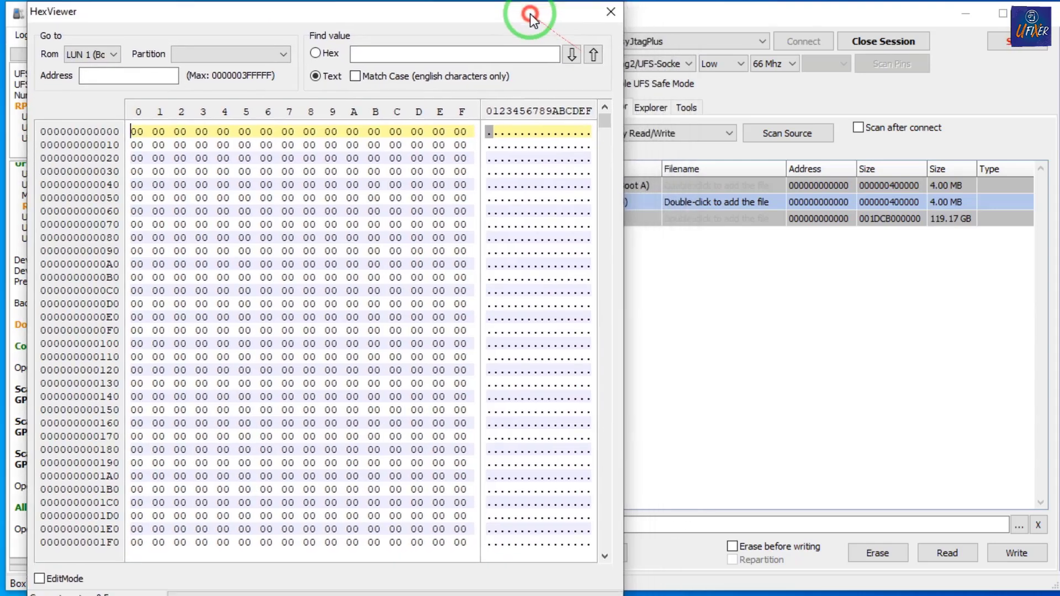
left_click_drag(604, 123, 610, 468)
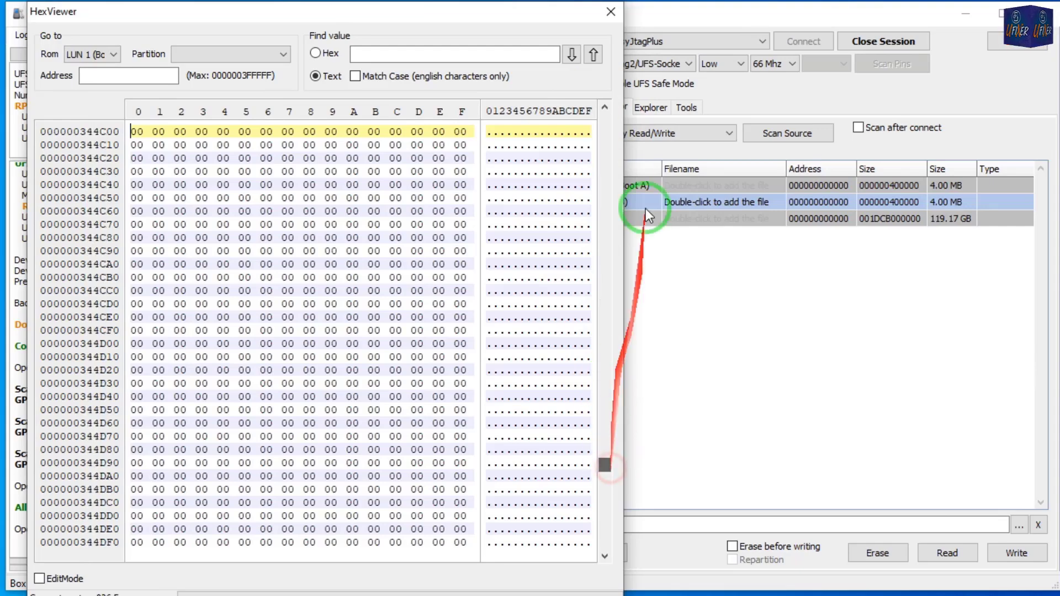
left_click(610, 11)
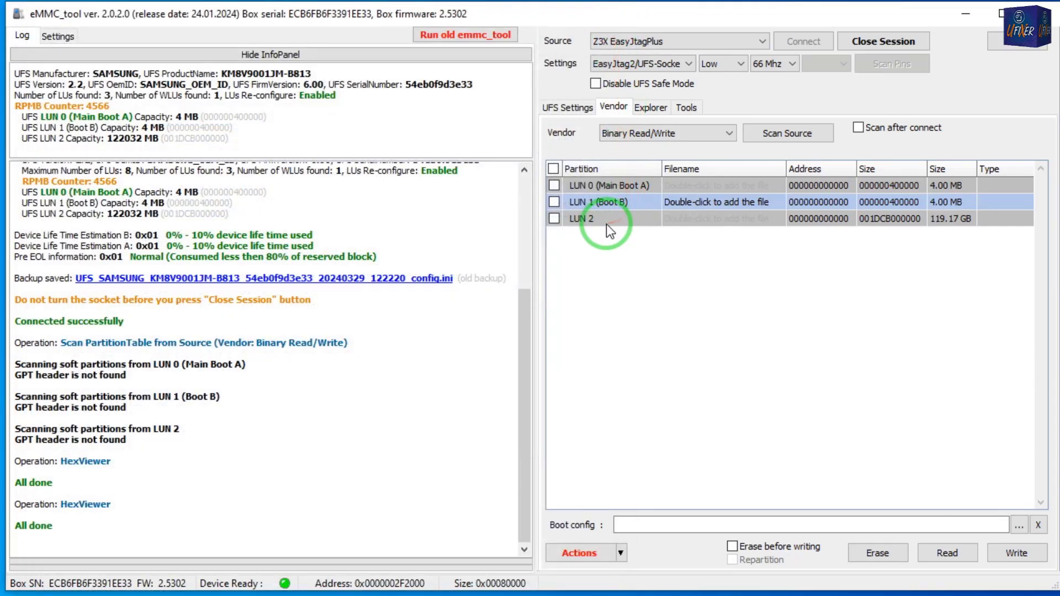
Inspect the contents of LUN 2 across its address range in the hex viewer, and close the viewer.
right_click(599, 217)
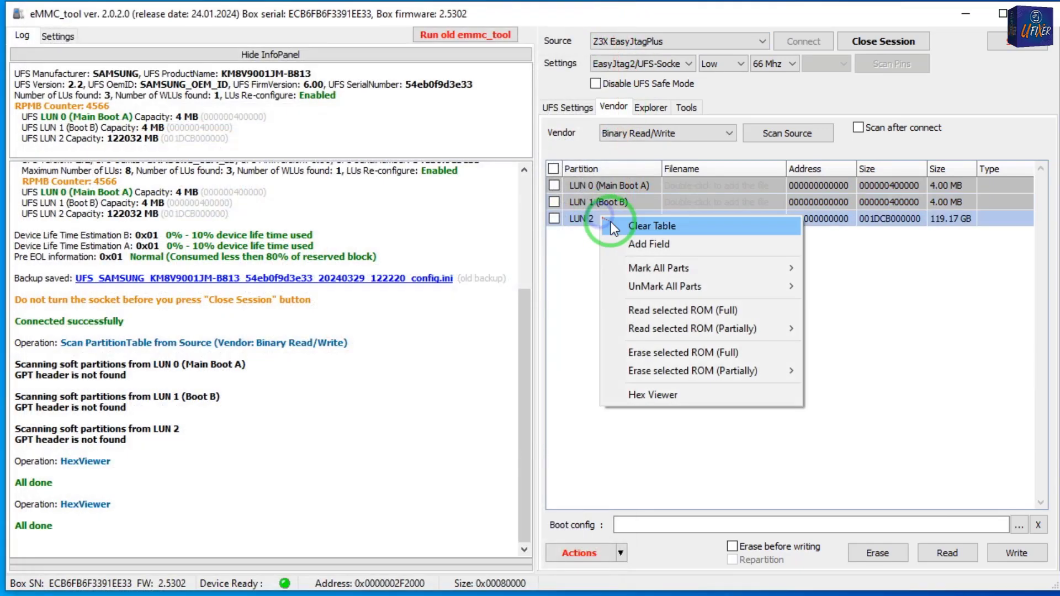
left_click(640, 398)
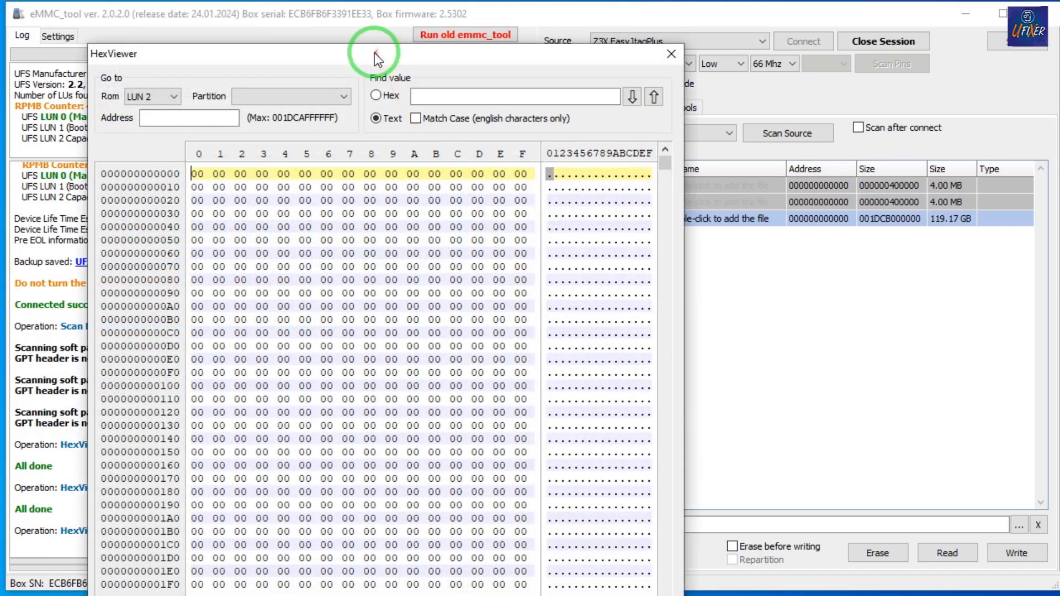
left_click_drag(374, 52, 305, 12)
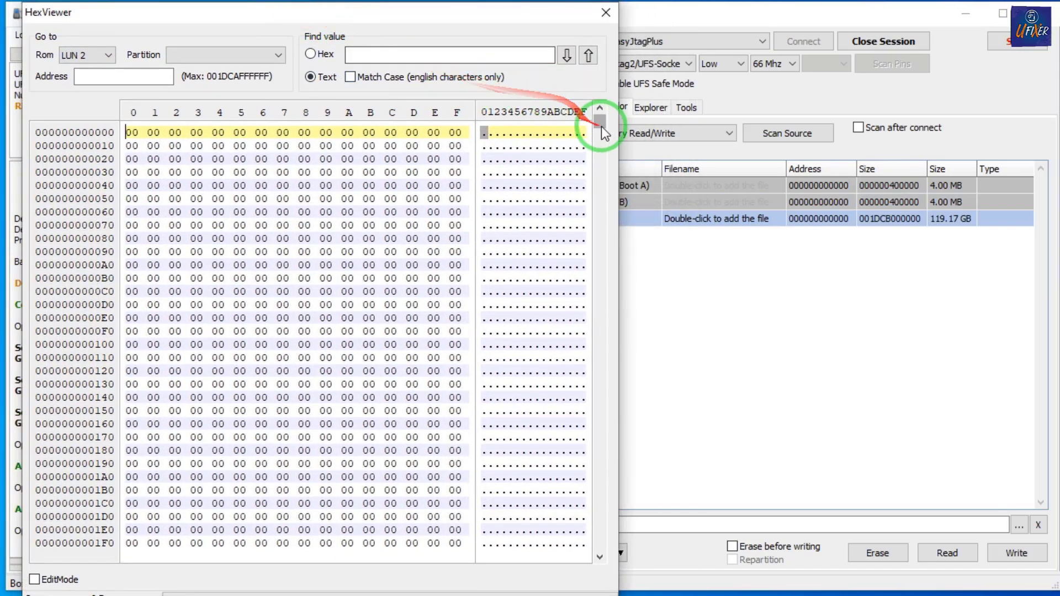
left_click_drag(601, 127, 588, 438)
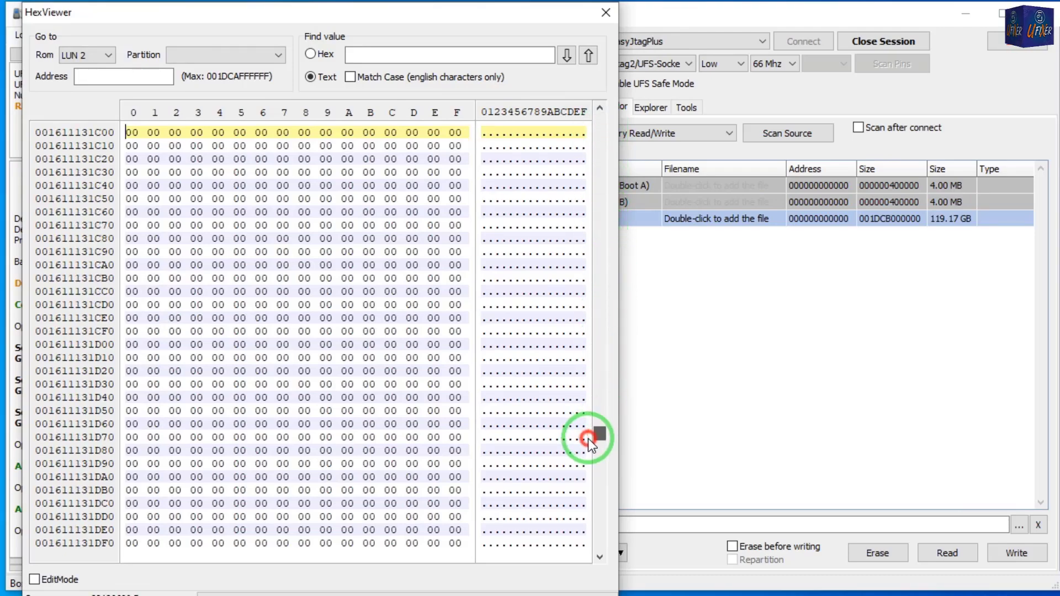
left_click(596, 117)
left_click(606, 12)
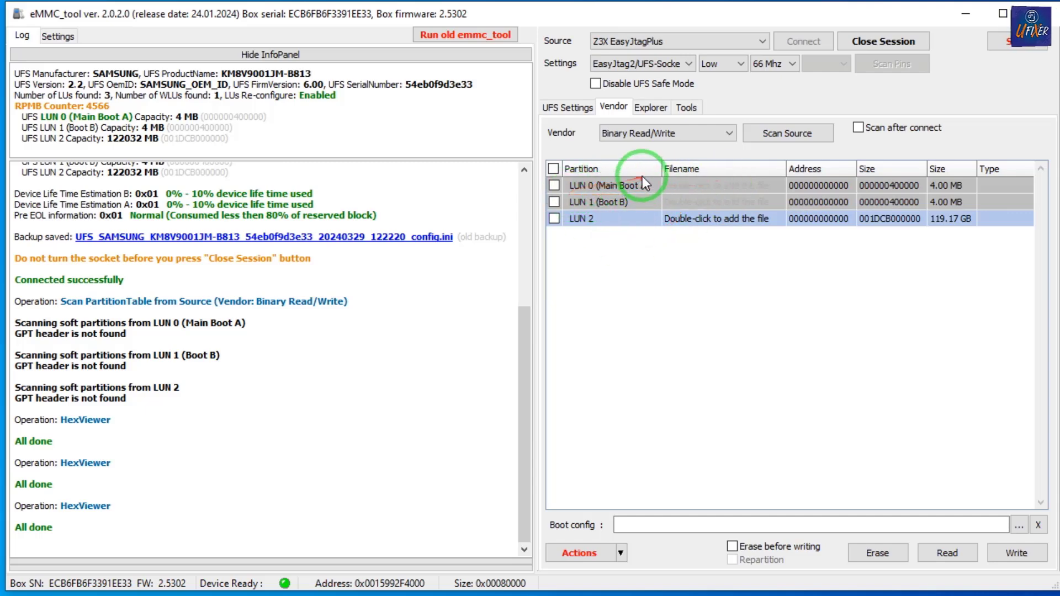
Switch to the dump folder, view the header of the LUN0 Y23 5G file in HxD, and close HxD.
left_click(965, 12)
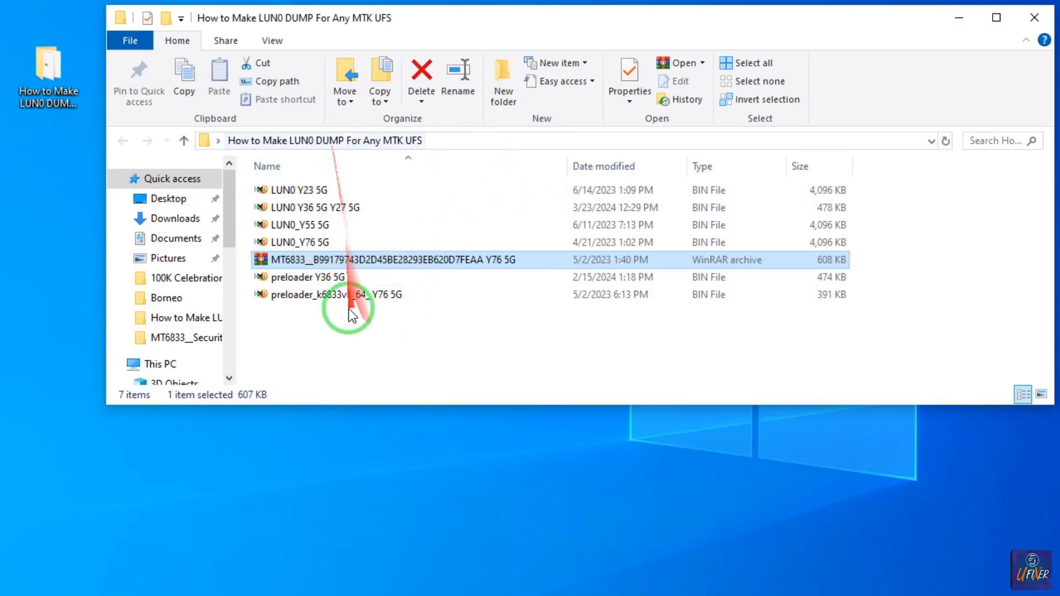
left_click(290, 191)
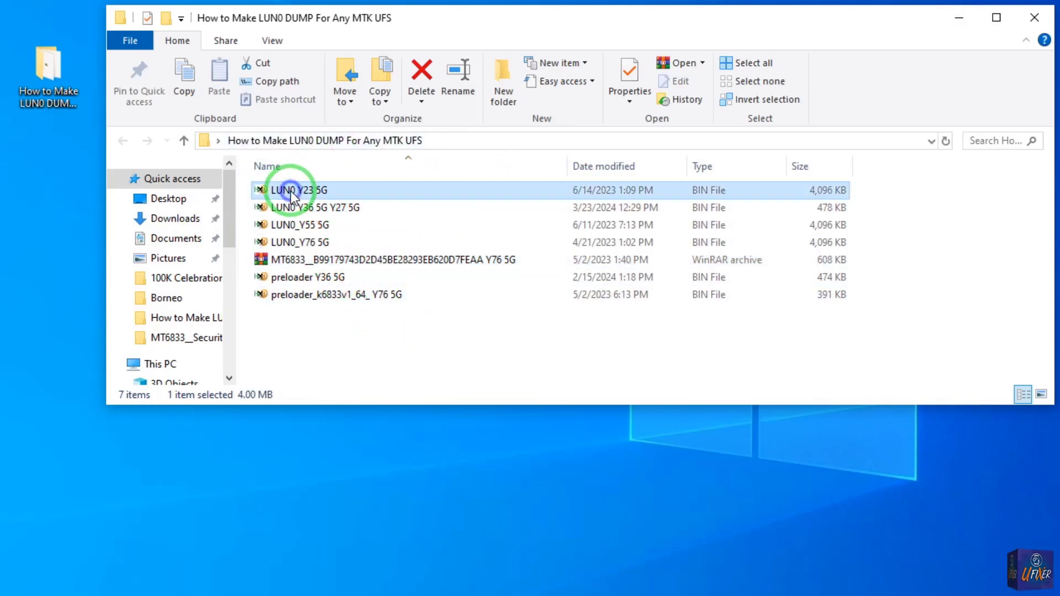
right_click(290, 191)
left_click(281, 194)
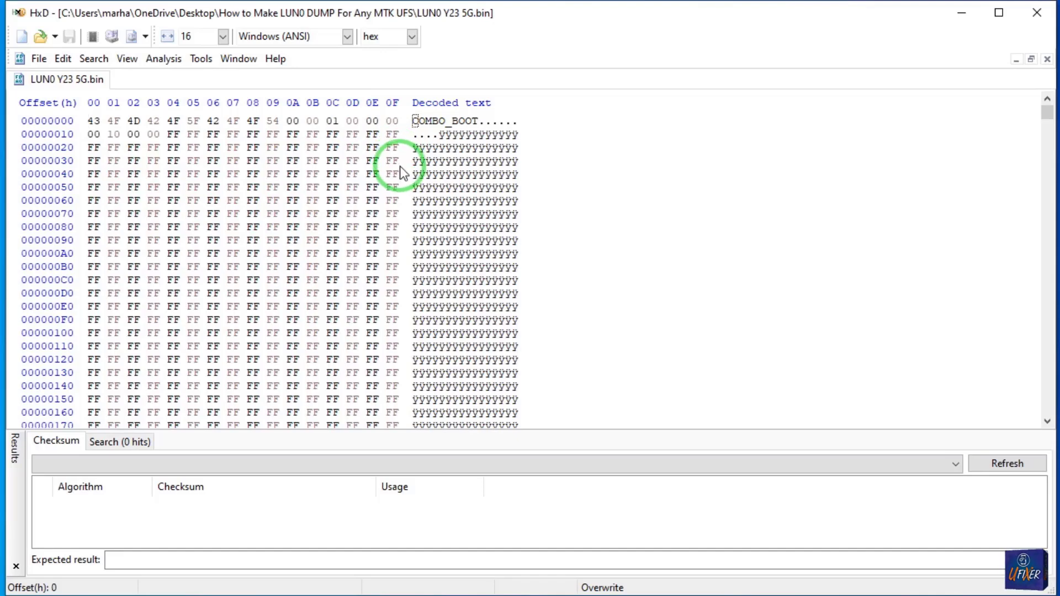
left_click(1046, 59)
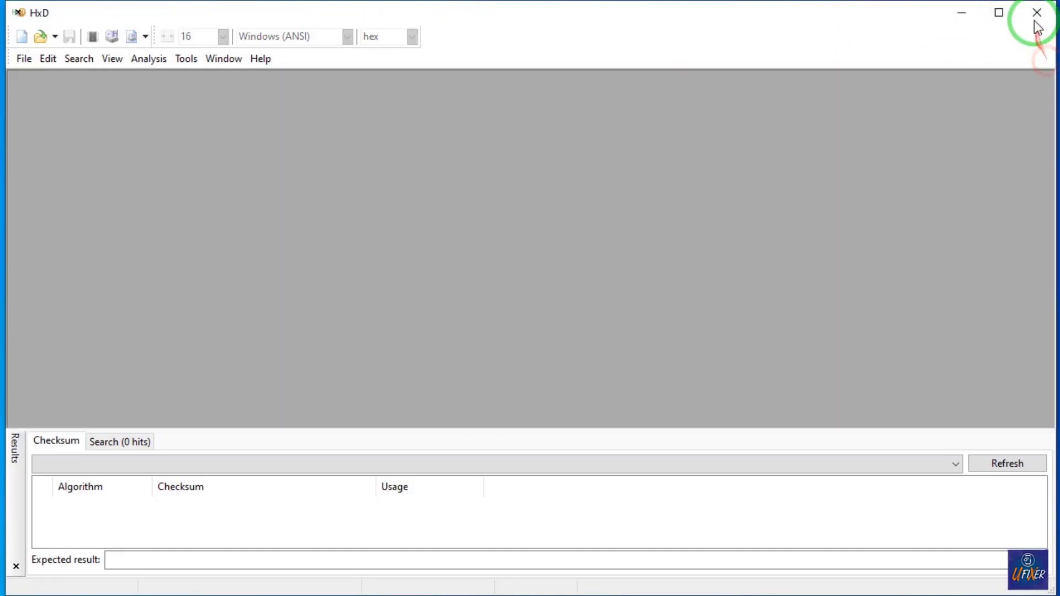
left_click(1034, 19)
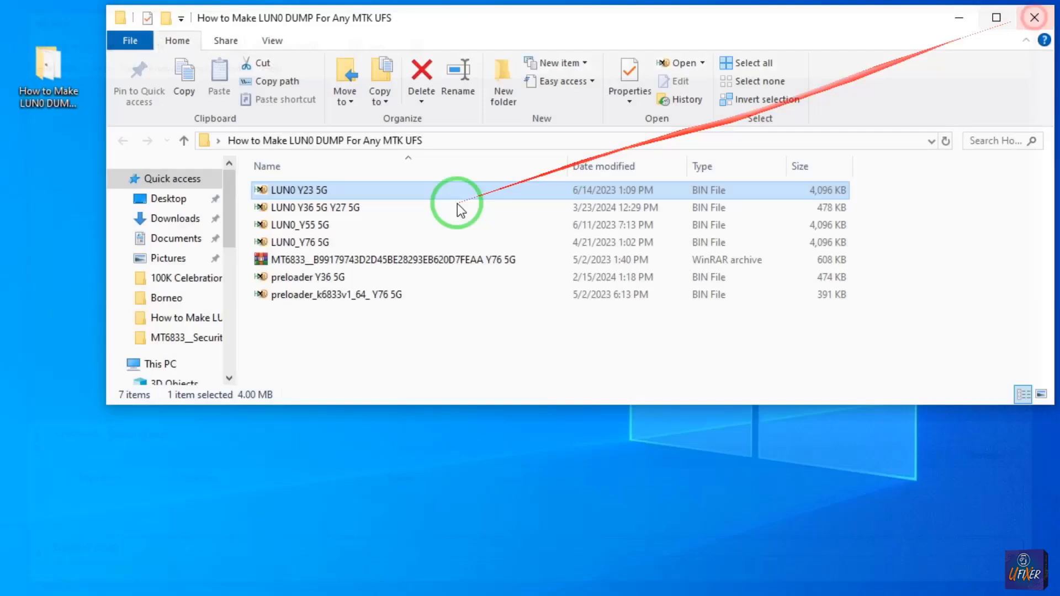
Open the LUN0 Y36 5G Y27 5G dump from the folder in HxD.
left_click(333, 208)
left_click(310, 228)
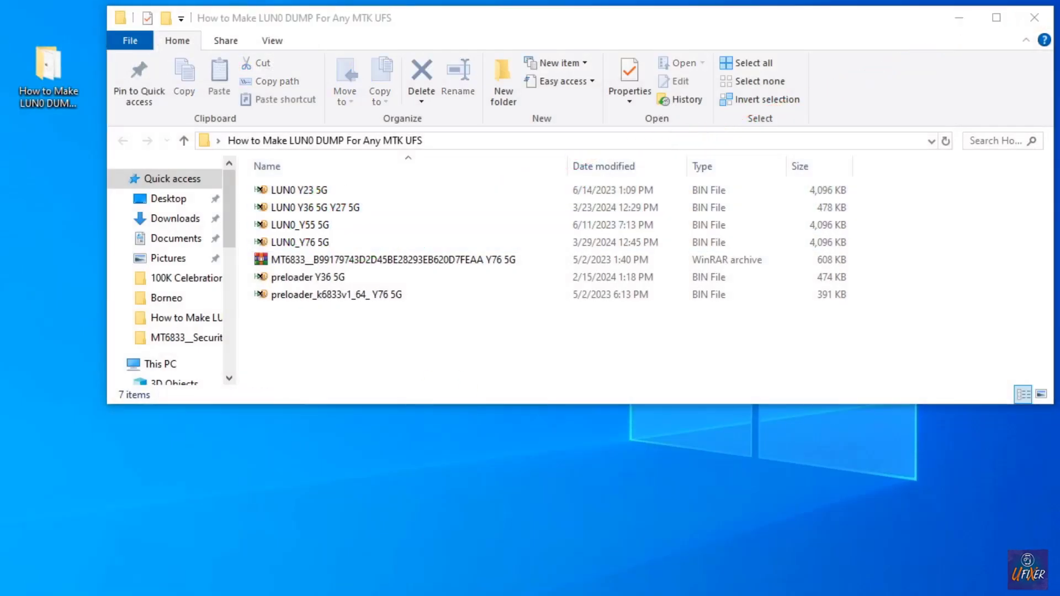
left_click(313, 210)
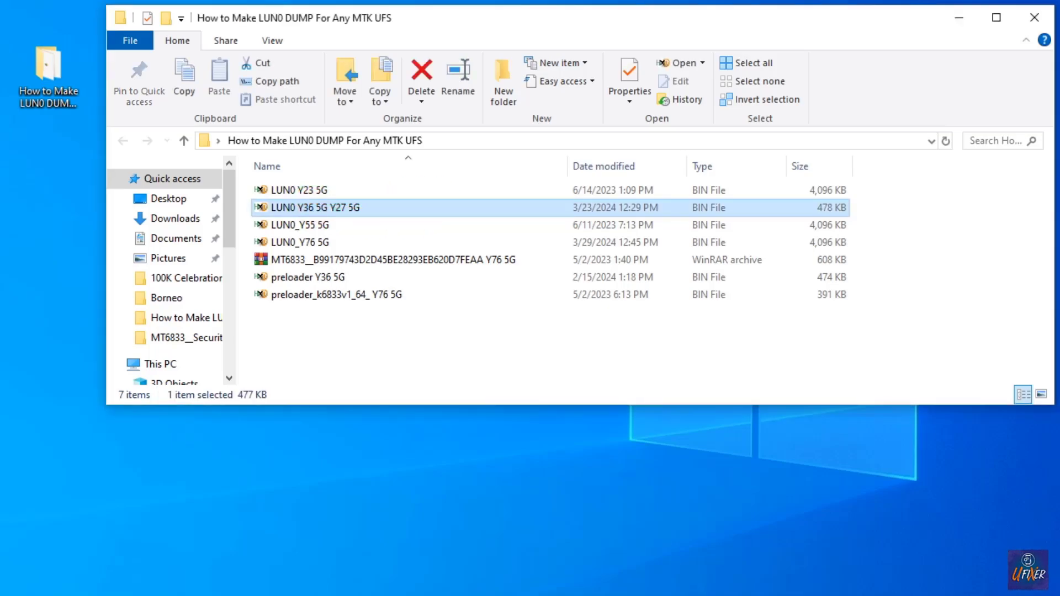
key("Return")
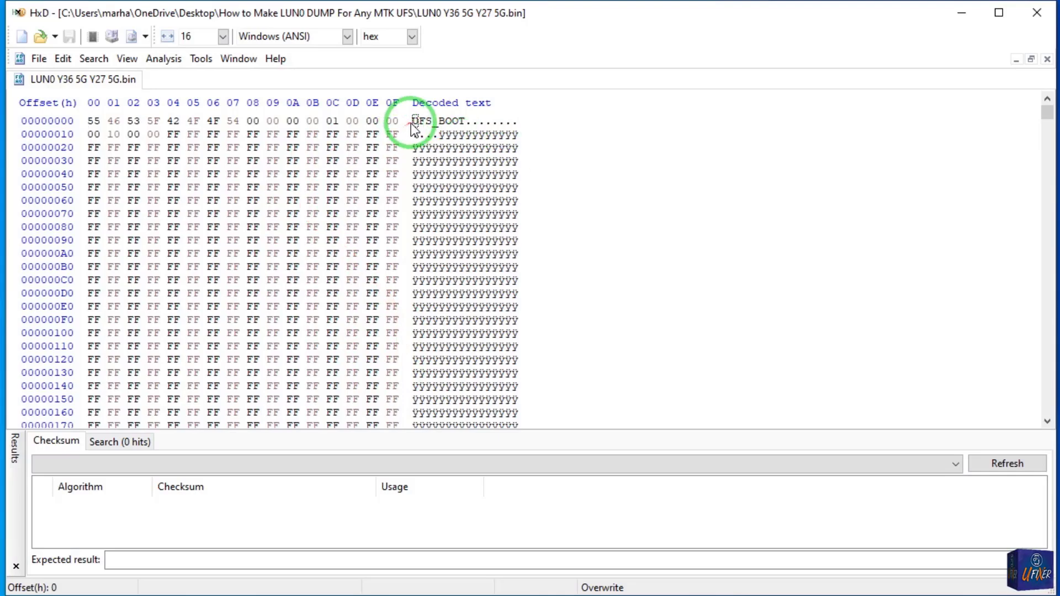
Examine the open dump from the UFS_BOOT header through the BRLYT block to the MMM FILE_INFO block at offset 1000.
scroll(415, 152, "down", 13)
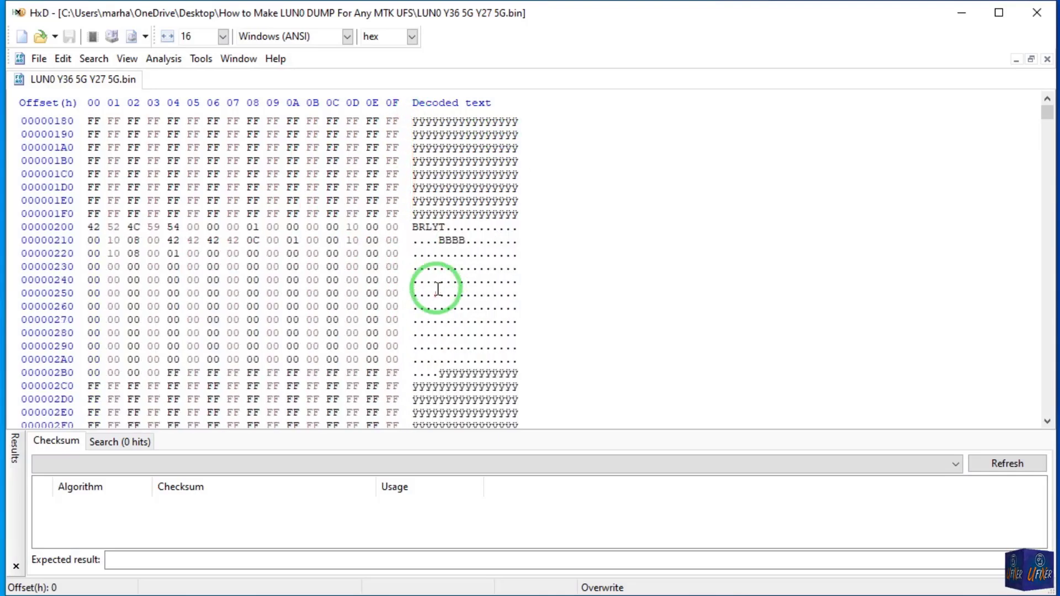
scroll(435, 287, "down", 11)
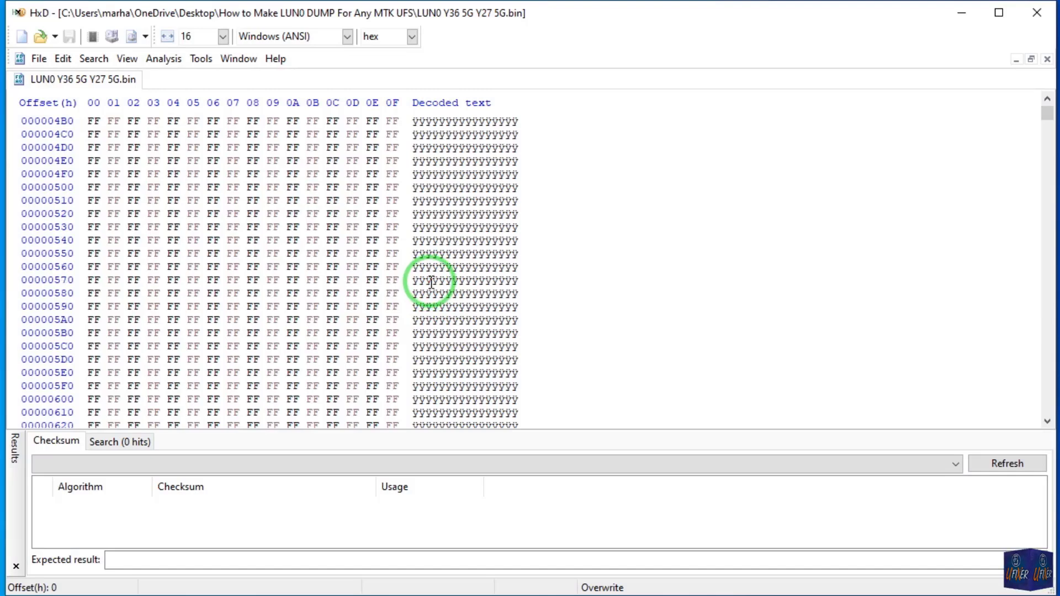
scroll(431, 282, "down", 17)
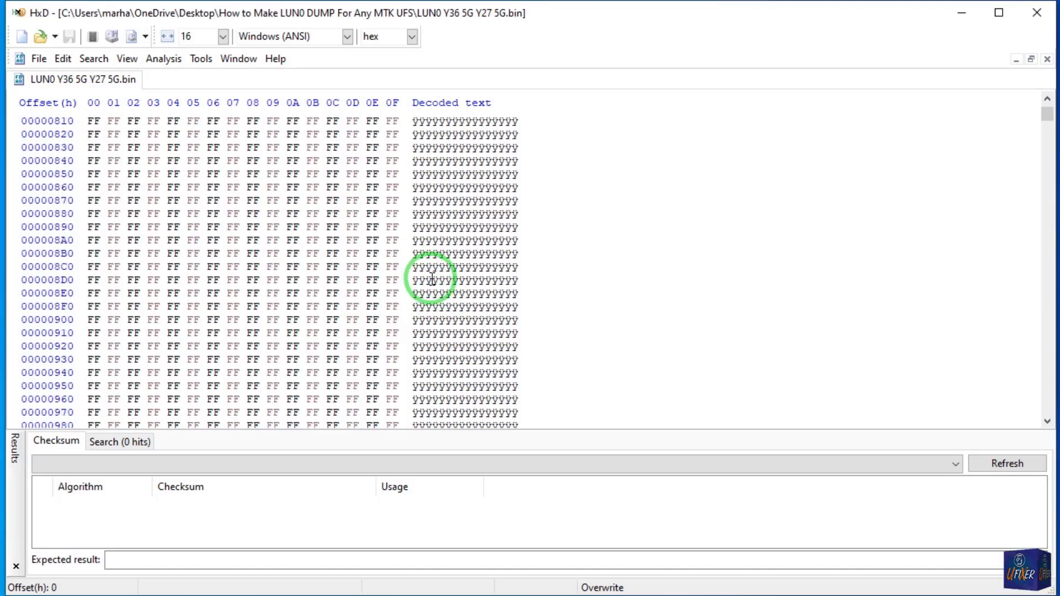
scroll(432, 279, "down", 11)
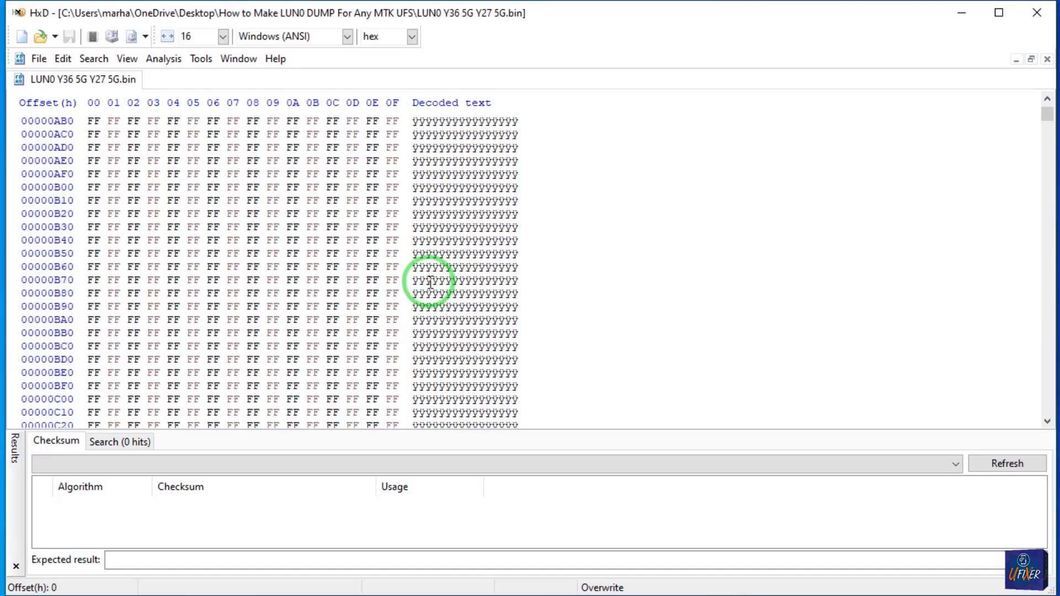
scroll(439, 276, "down", 18)
scroll(447, 284, "down", 10)
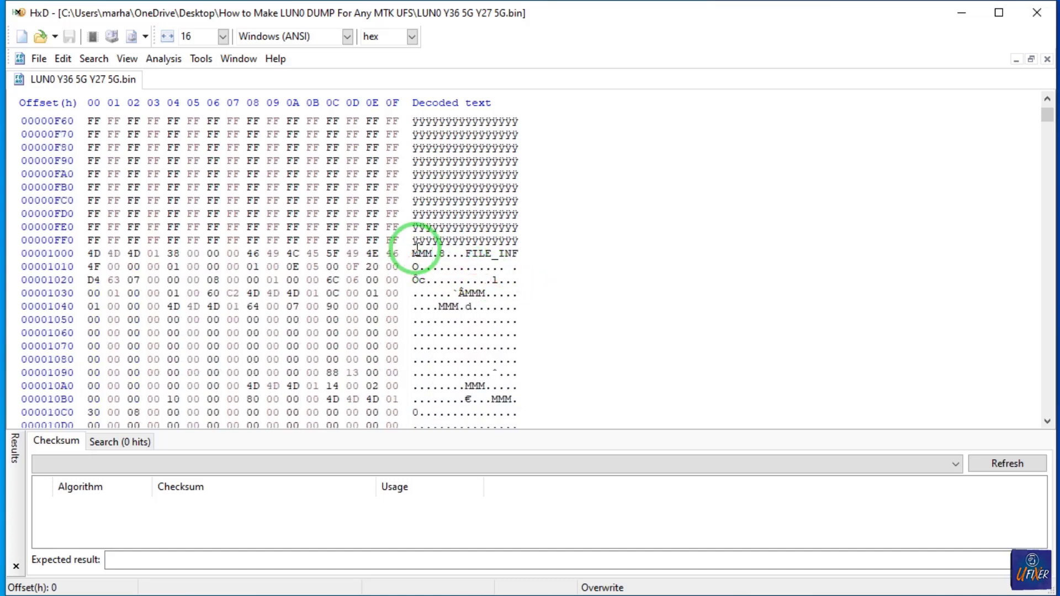
left_click(418, 254)
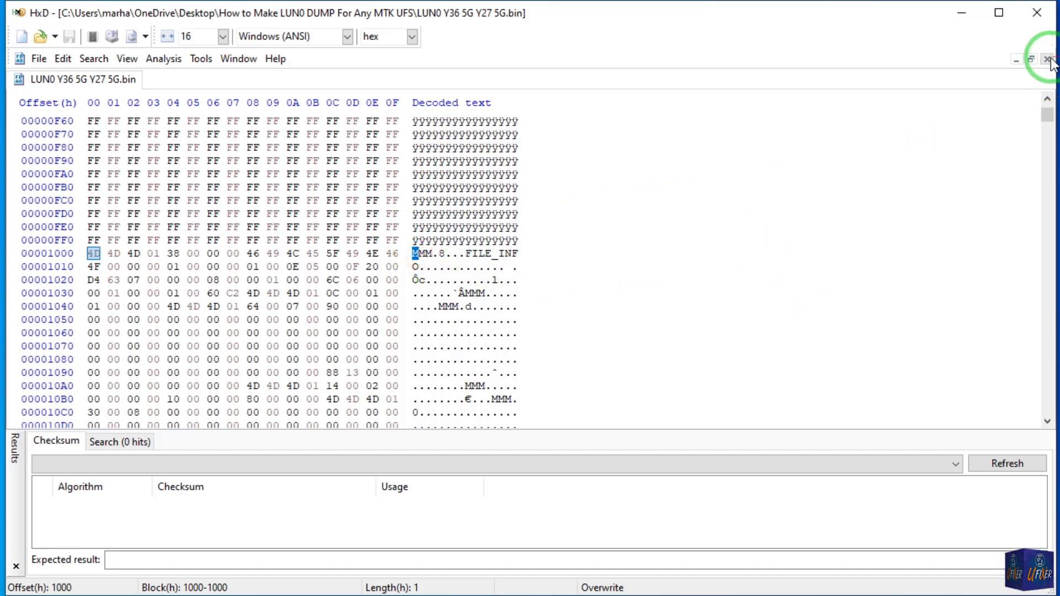
left_click_drag(1047, 115, 1047, 111)
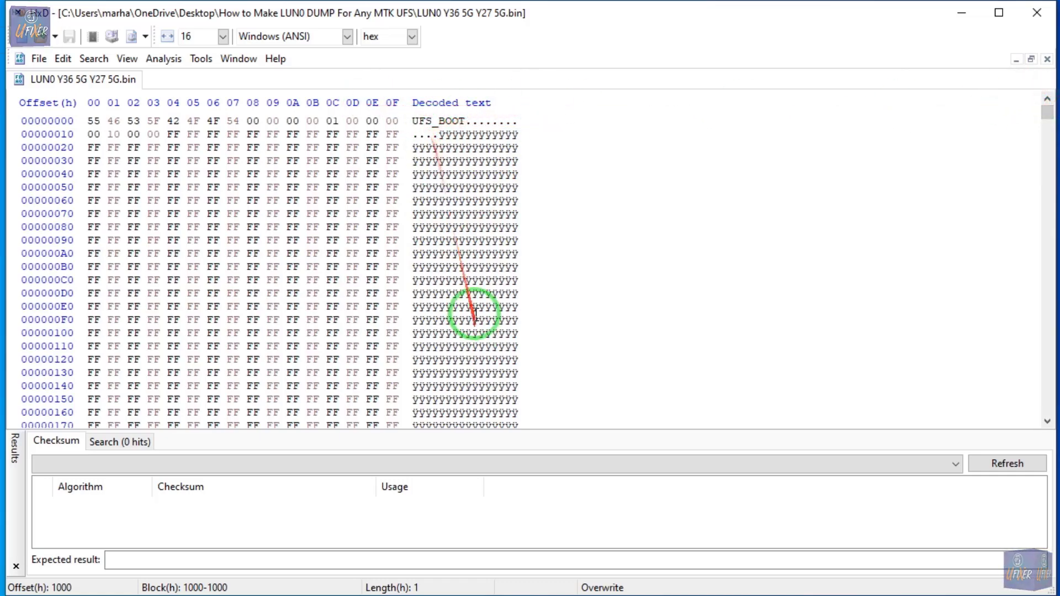
Open the LUN0_Y76 5G dump from the folder in HxD and examine its UFS_BOOT header and the data beyond it.
left_click(965, 15)
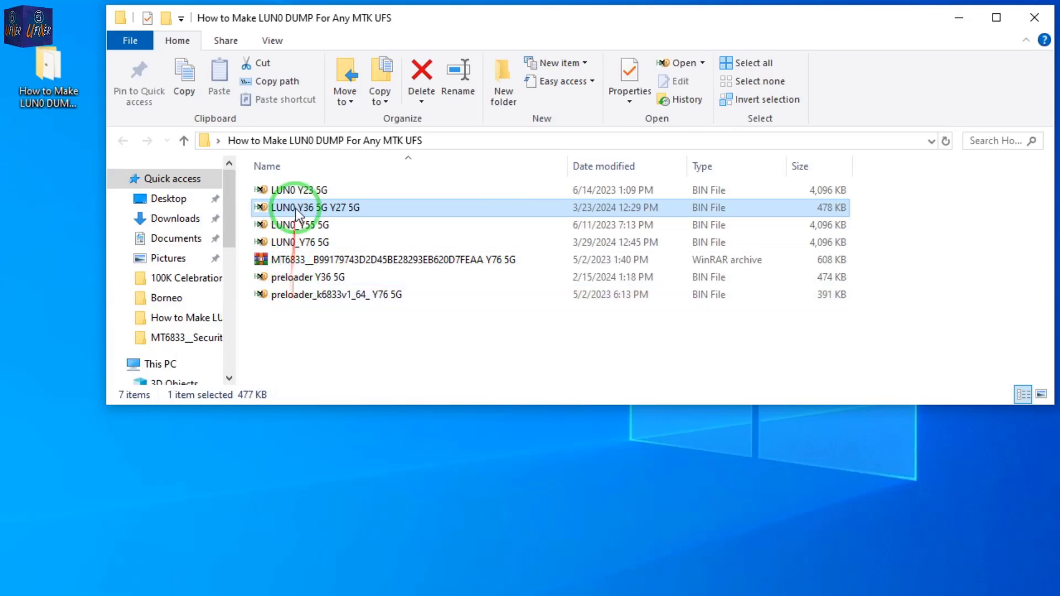
left_click(299, 243)
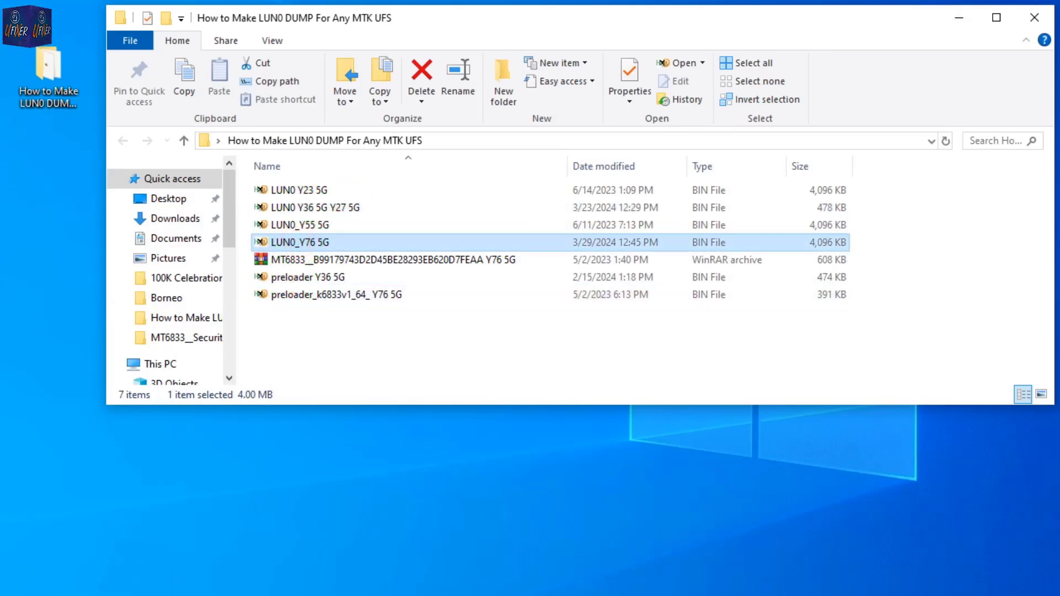
left_click(331, 595)
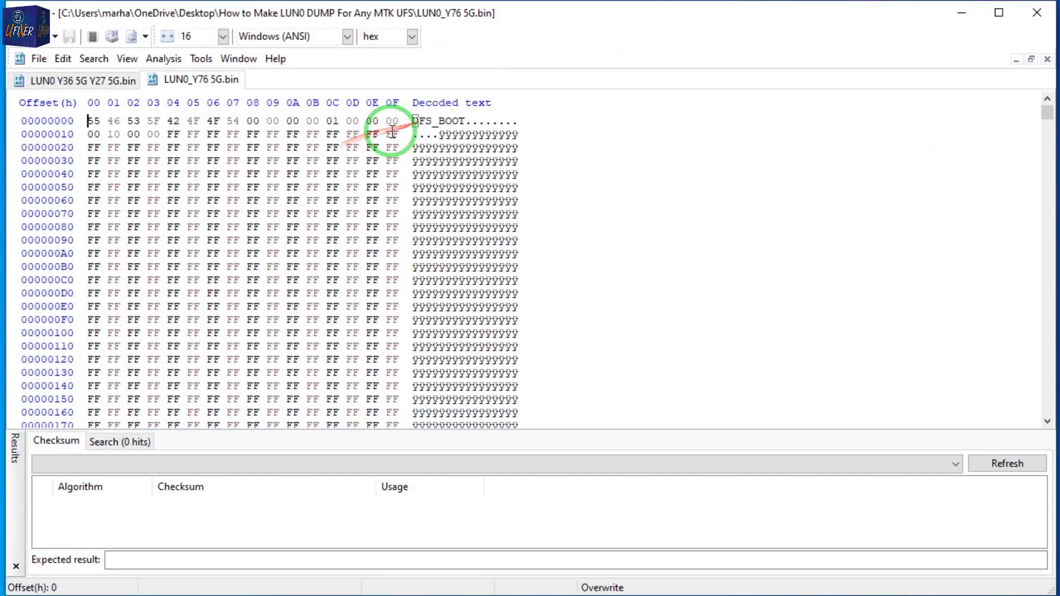
mouse_move(1047, 118)
left_mouse_down()
mouse_move(1046, 165)
mouse_move(1051, 118)
left_mouse_up()
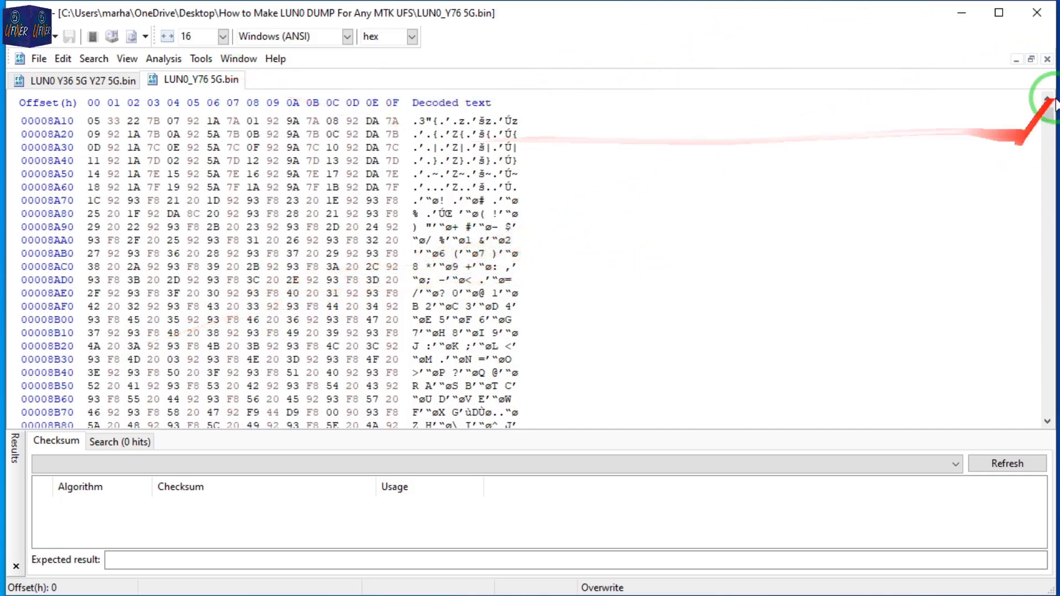
left_click_drag(1046, 113, 1043, 88)
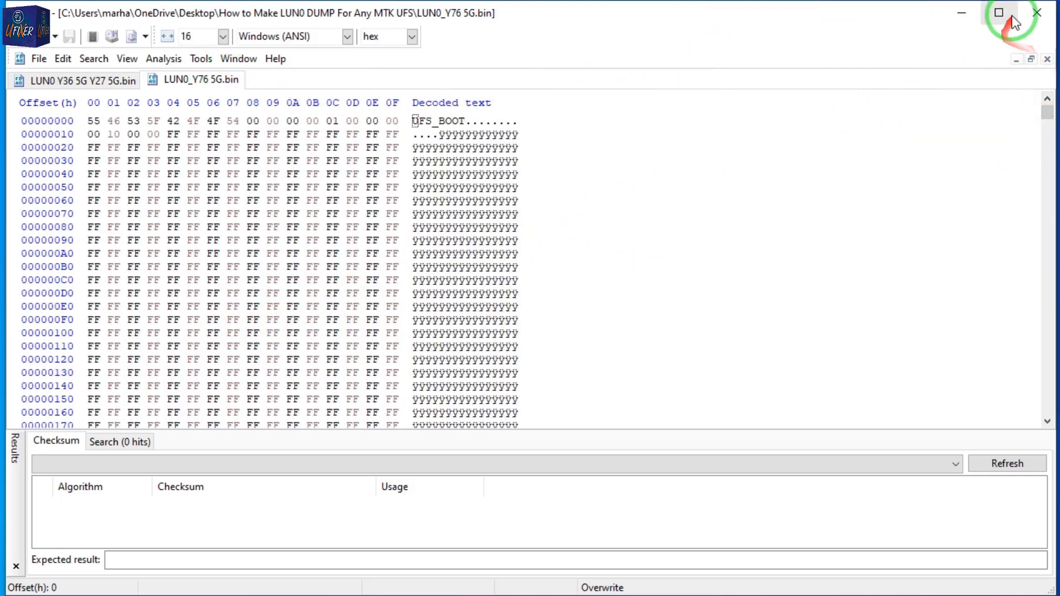
left_click(962, 13)
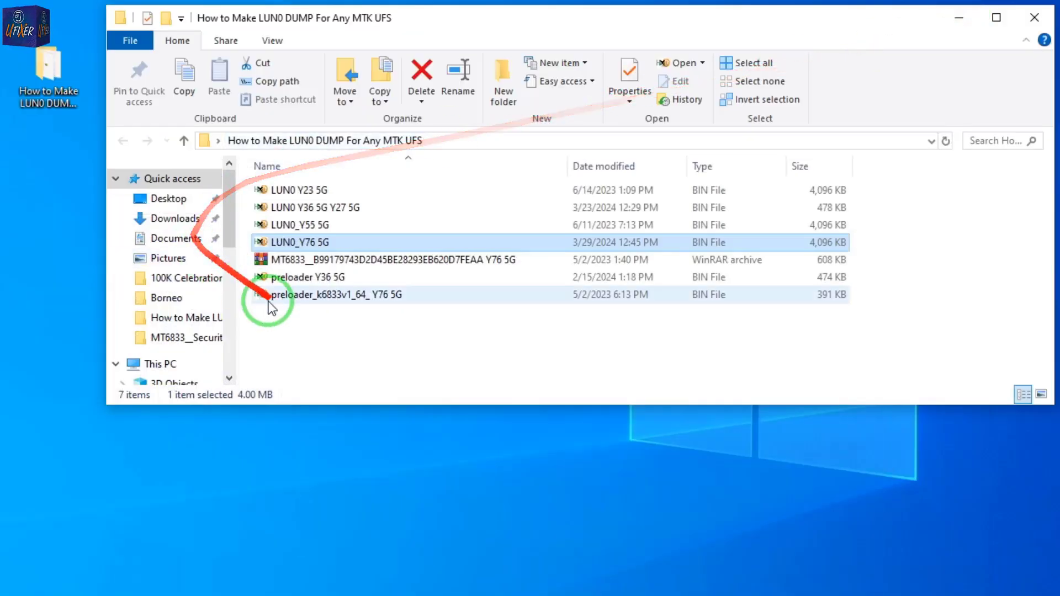
Switch to the EasyJTAG tool and review the LUN 0 (Main Boot A) and LUN 1 (Boot B) partition entries.
left_click(308, 301)
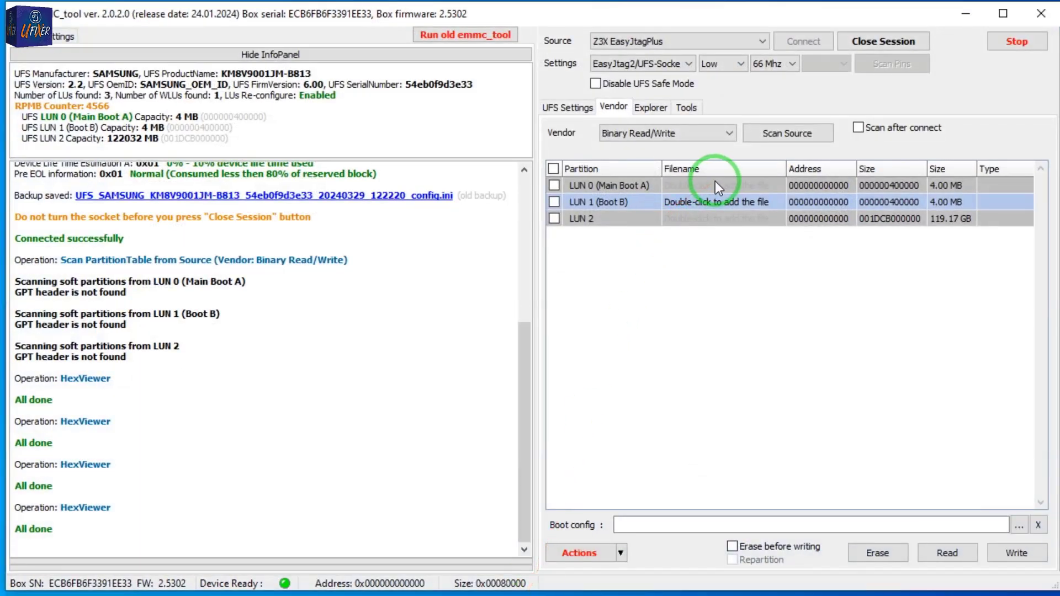
left_click(713, 185)
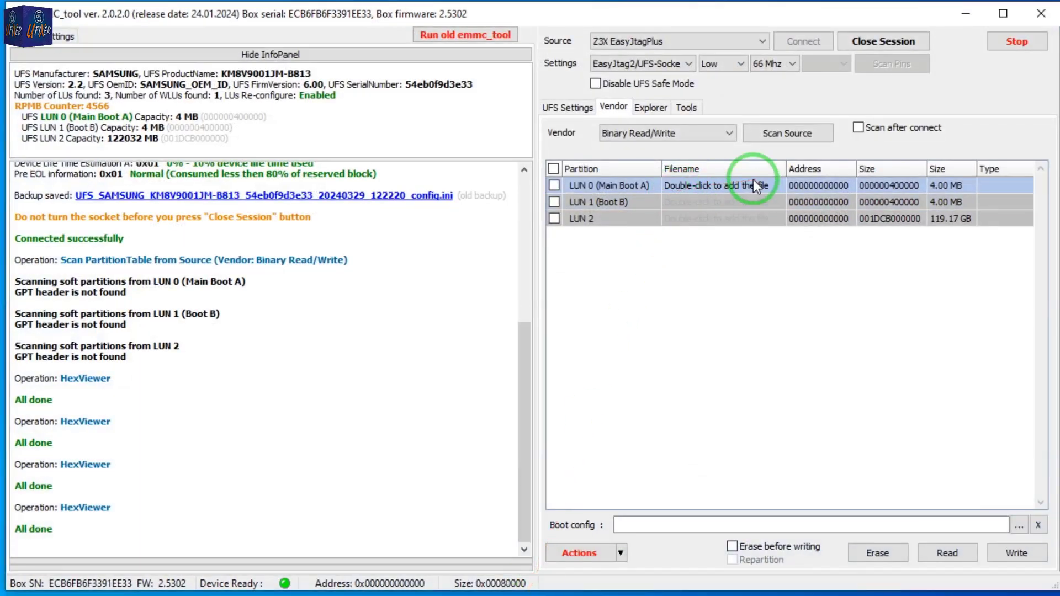
left_click(723, 200)
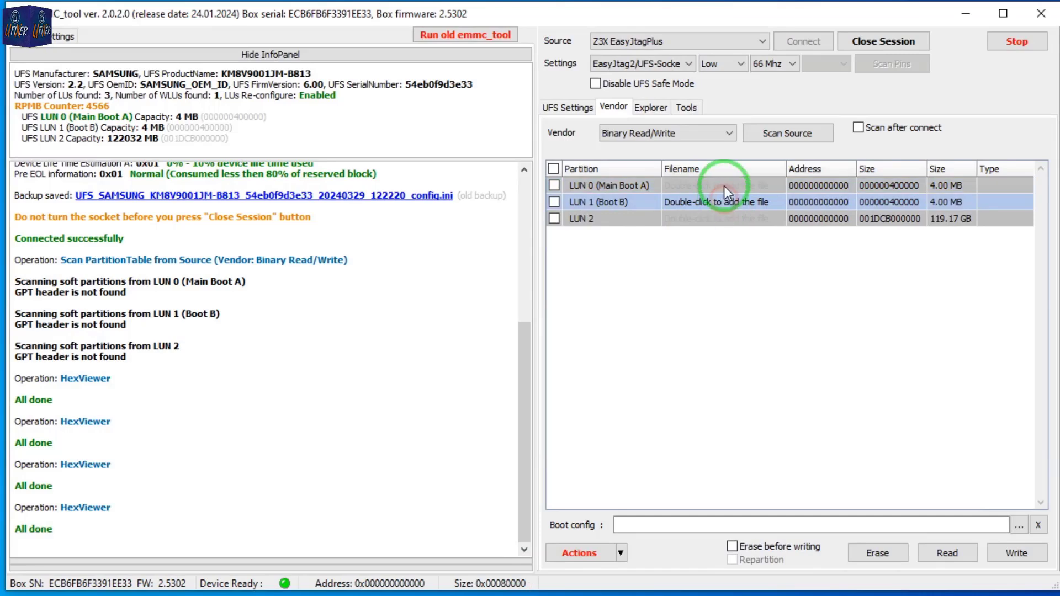
left_click(724, 186)
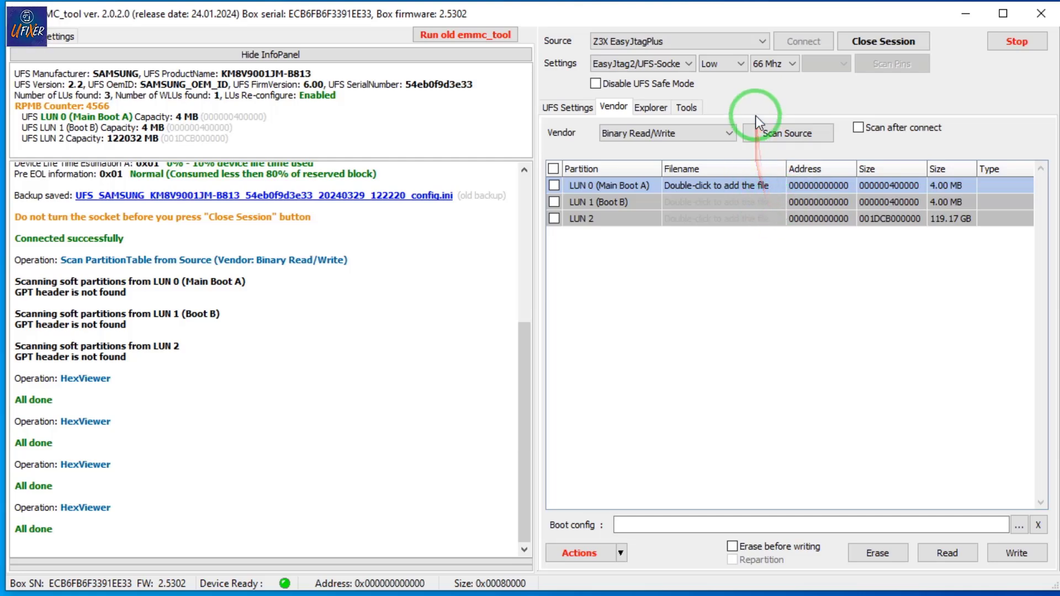
left_click(966, 16)
Open the preloader Y36 5G and preloader_k6833v1_64_ Y76 5G files from the dump folder in HxD.
left_click(300, 293)
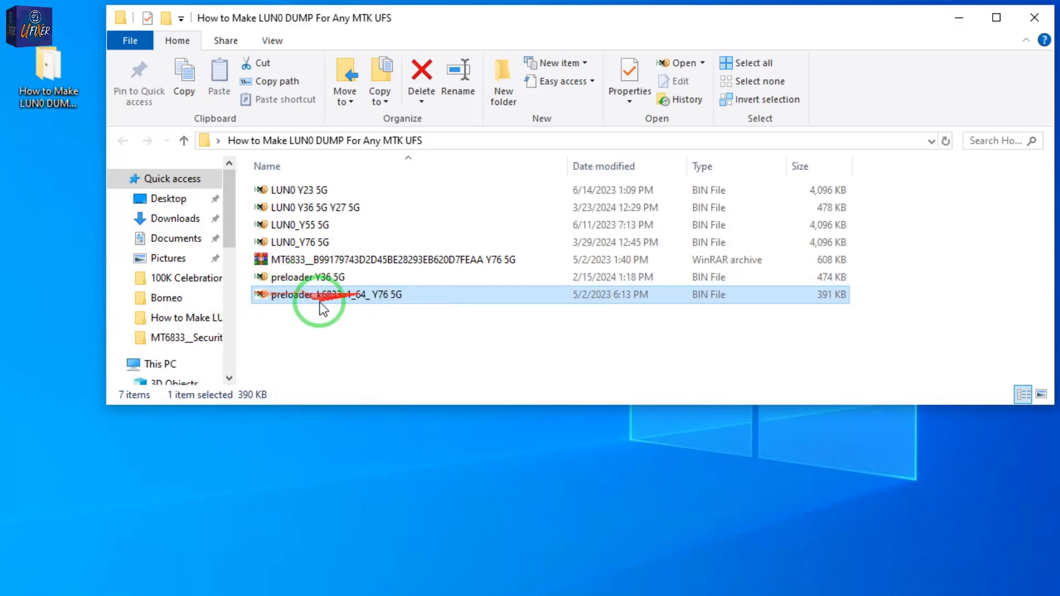
left_click(312, 283)
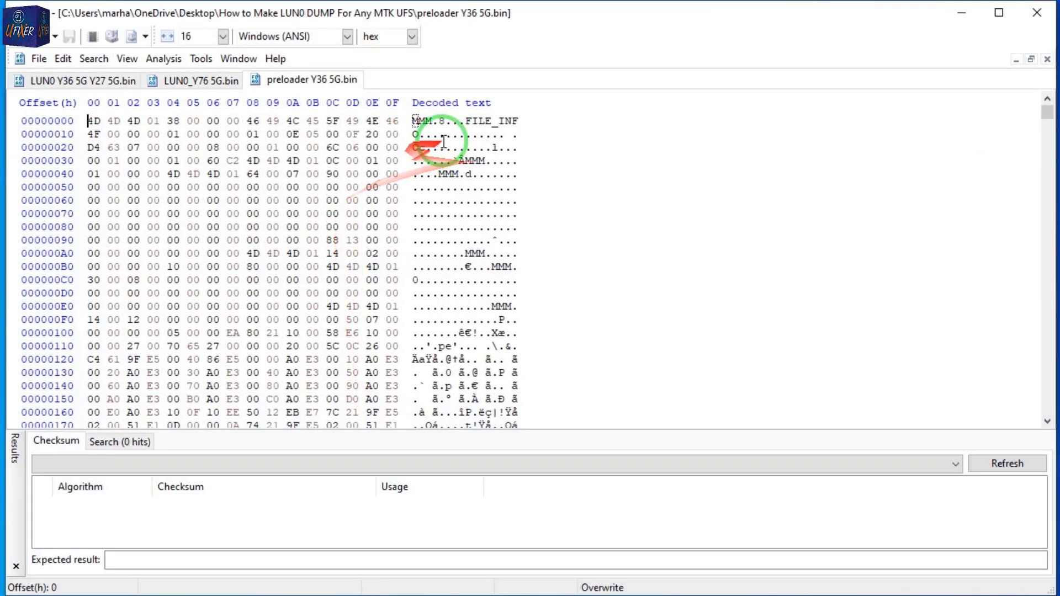
left_click(963, 13)
left_click(369, 297)
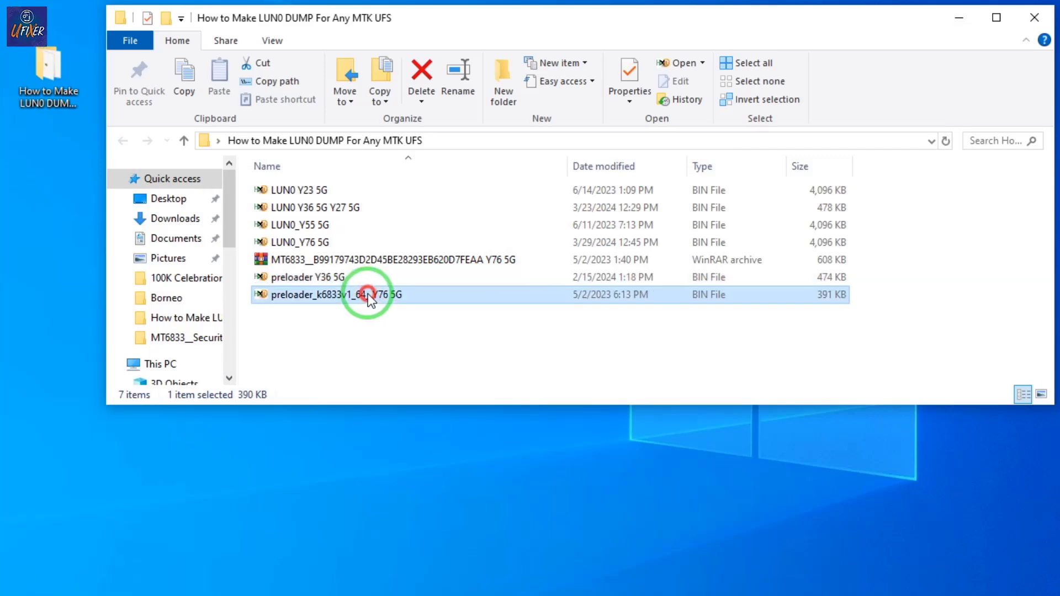
left_click(375, 594)
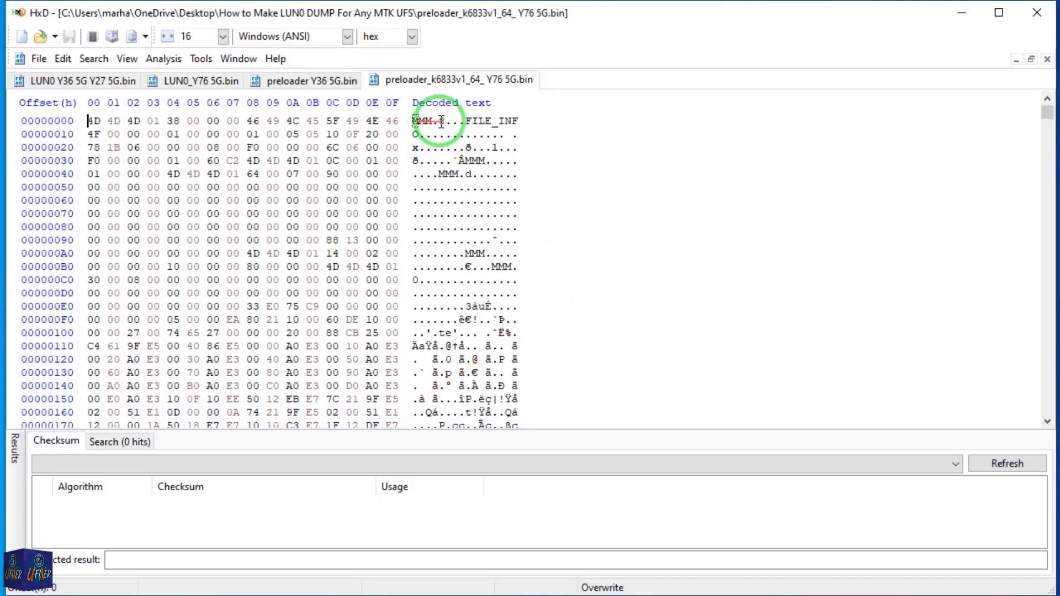
Compare the starting bytes of the Y36 5G preloader with those of the Y76 5G preloader.
left_click(331, 81)
left_click(428, 84)
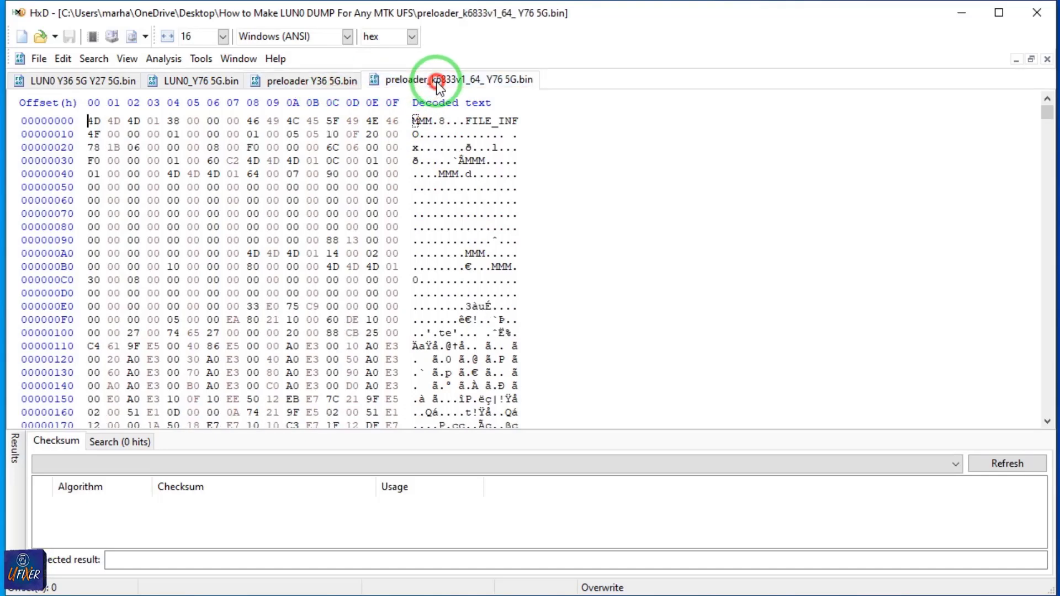
left_click(329, 83)
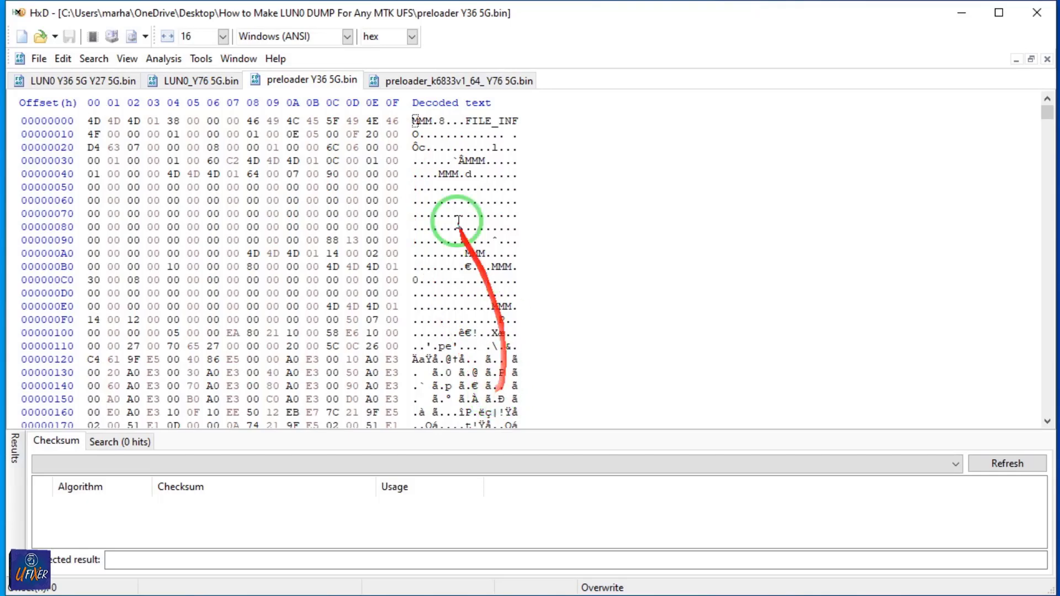
left_click(420, 81)
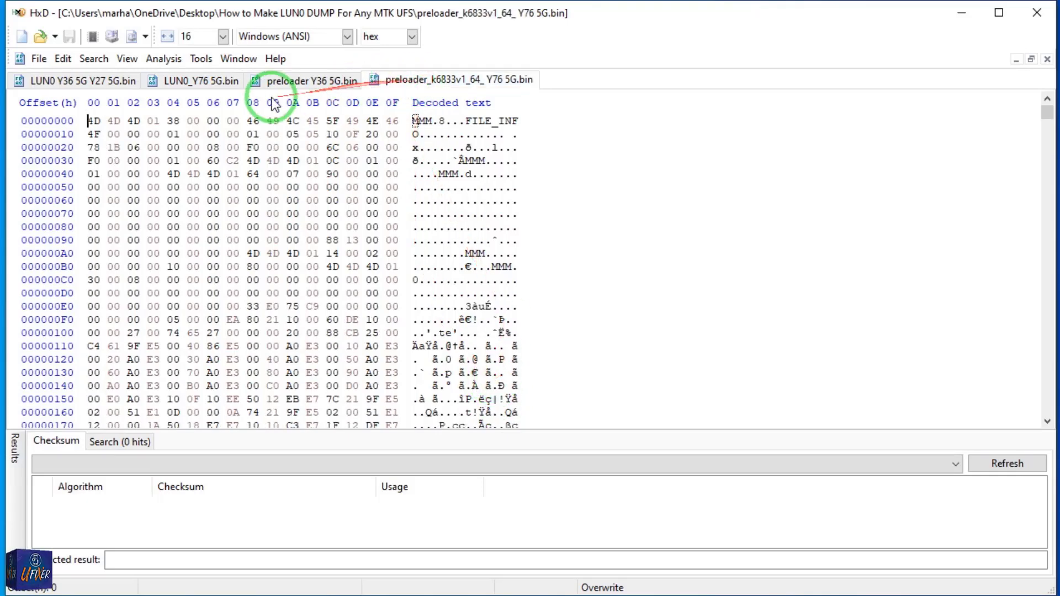
left_click(291, 81)
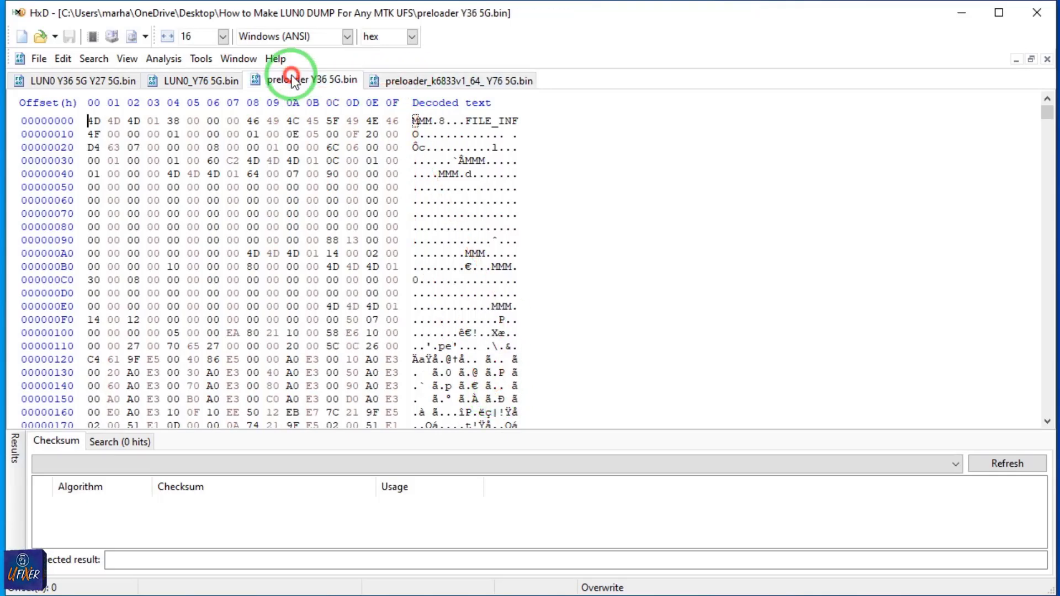
Close the preloader Y36 5G, LUN0 Y36 5G Y27 5G and LUN0_Y76 5G files, keeping only the Y76 5G preloader open.
left_click(1046, 59)
left_click(107, 81)
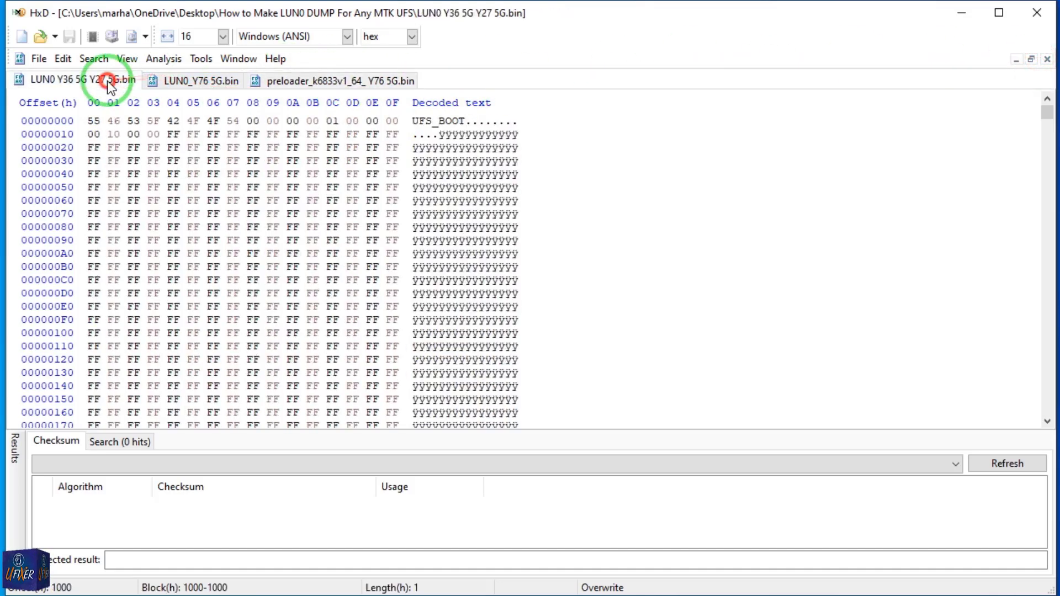
left_click(1047, 59)
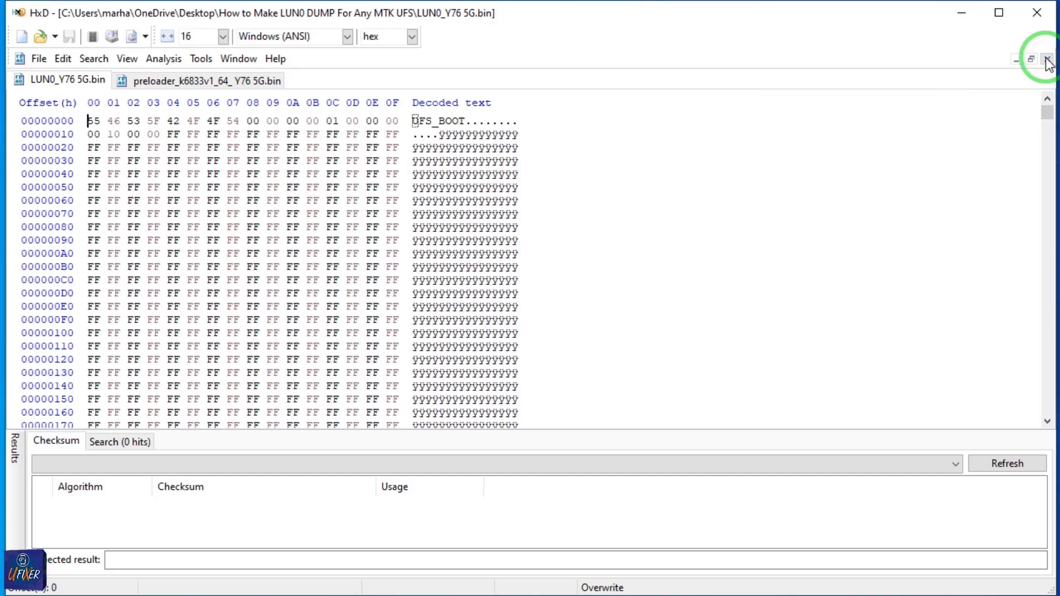
left_click(1046, 59)
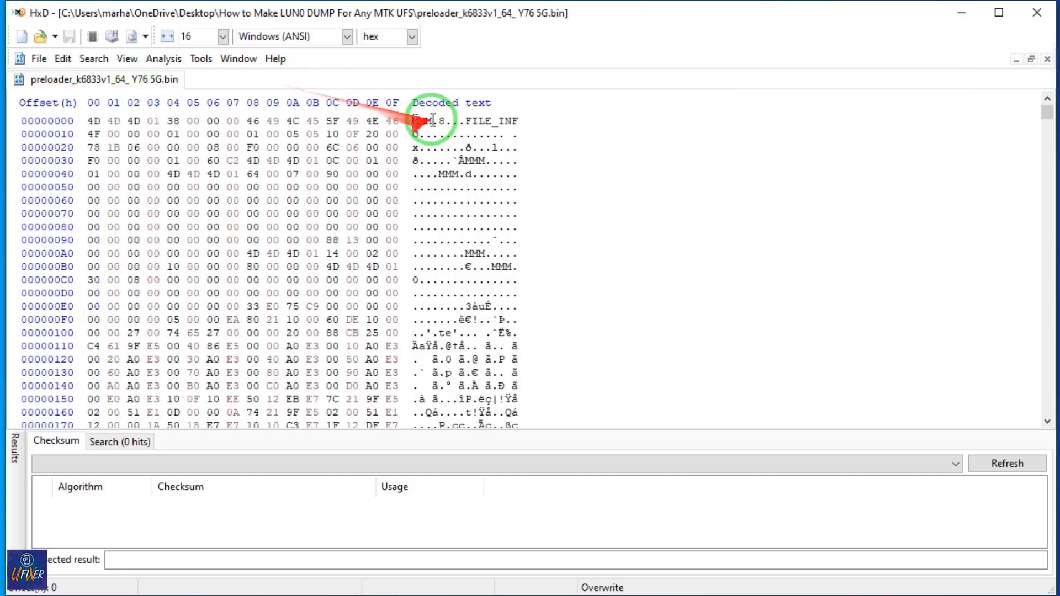
Open preloader.bin in HxD from the inner folder of the MT6833 Y76 5G archive in the dump folder.
left_click(962, 14)
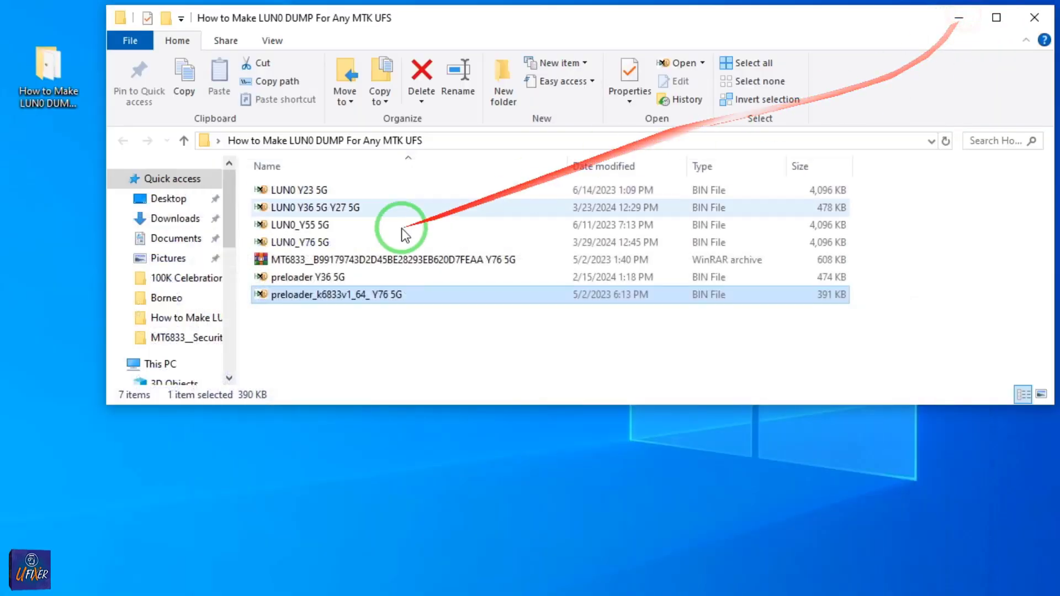
left_click(264, 259)
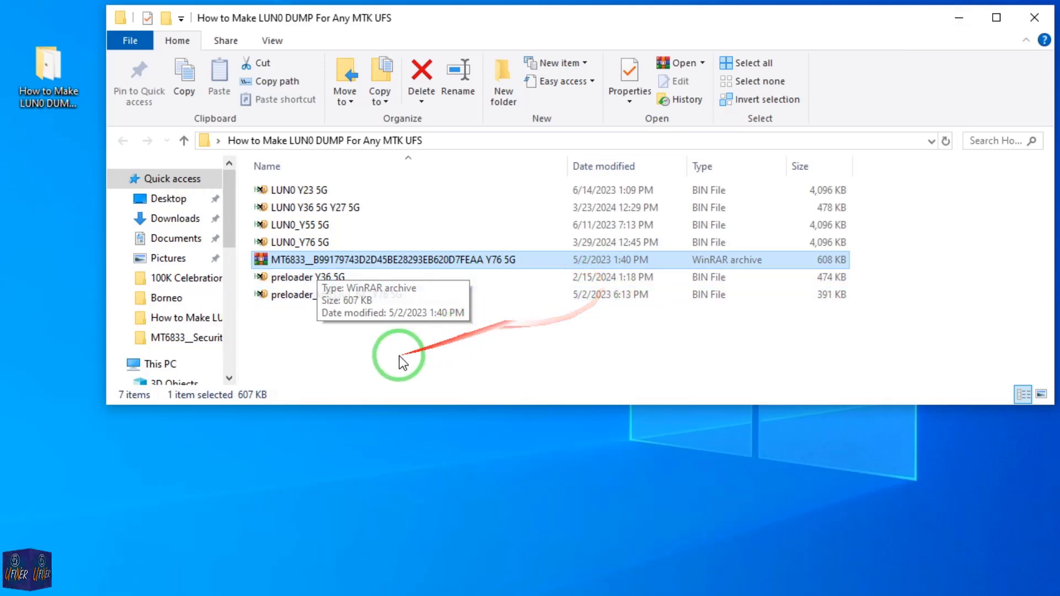
double_click(386, 261)
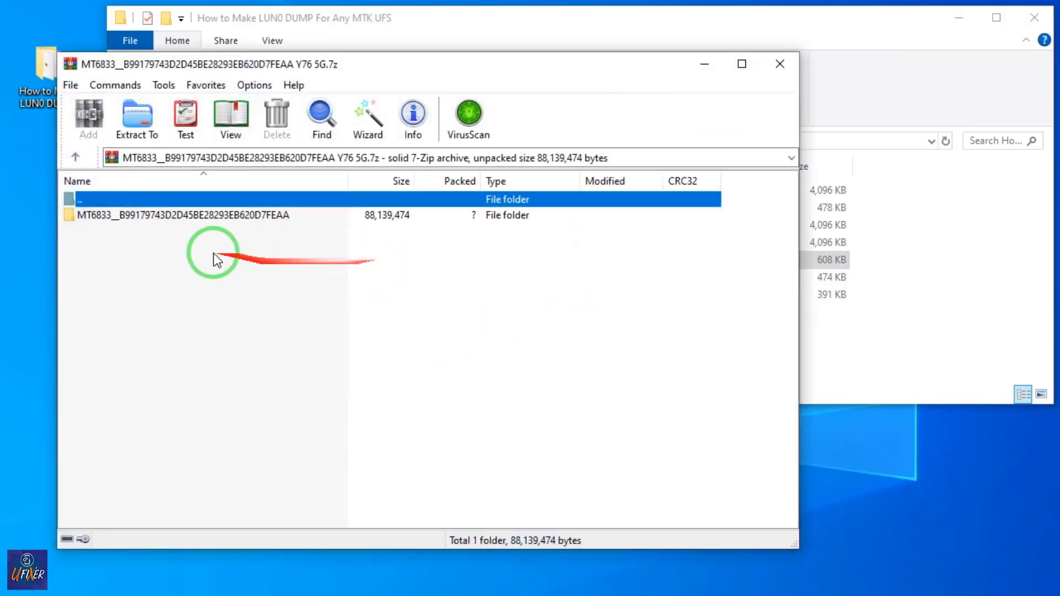
double_click(155, 216)
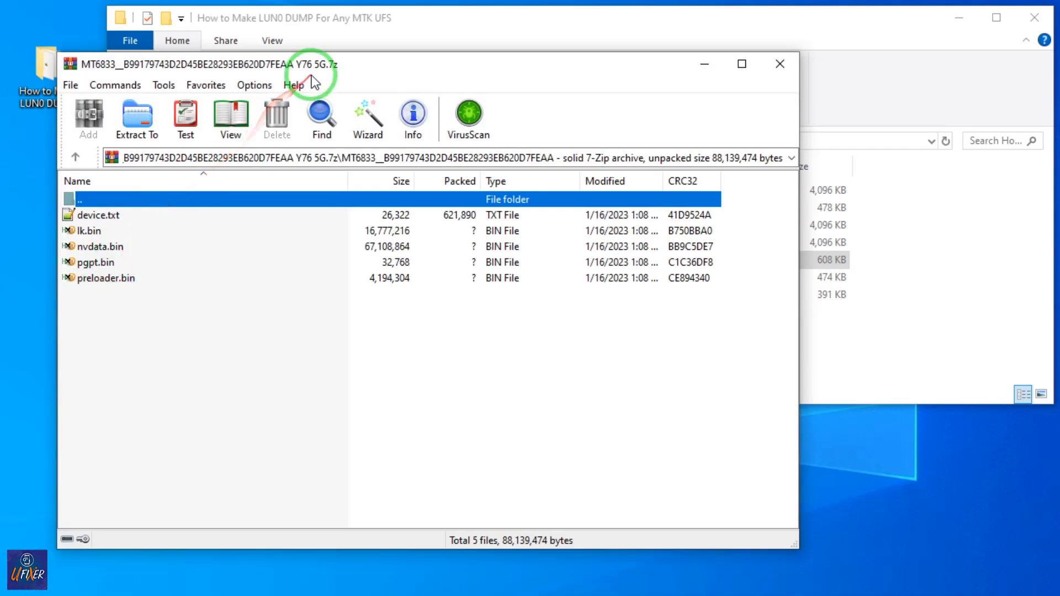
double_click(112, 280)
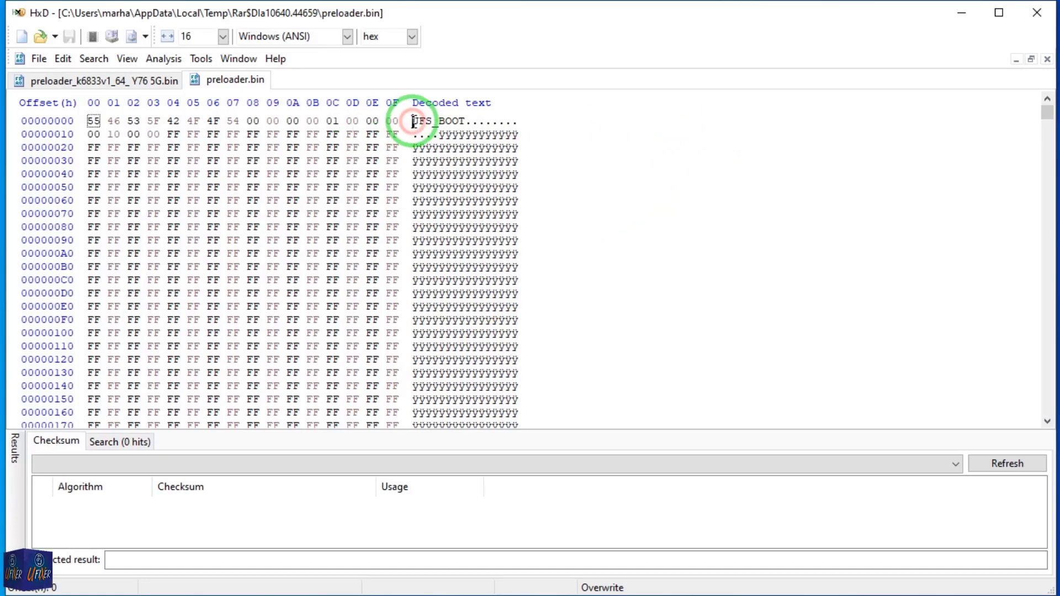
Examine preloader.bin from the UFS_BOOT header down to the MMM FILE_INFO block at offset 1000.
scroll(747, 303, "down", 17)
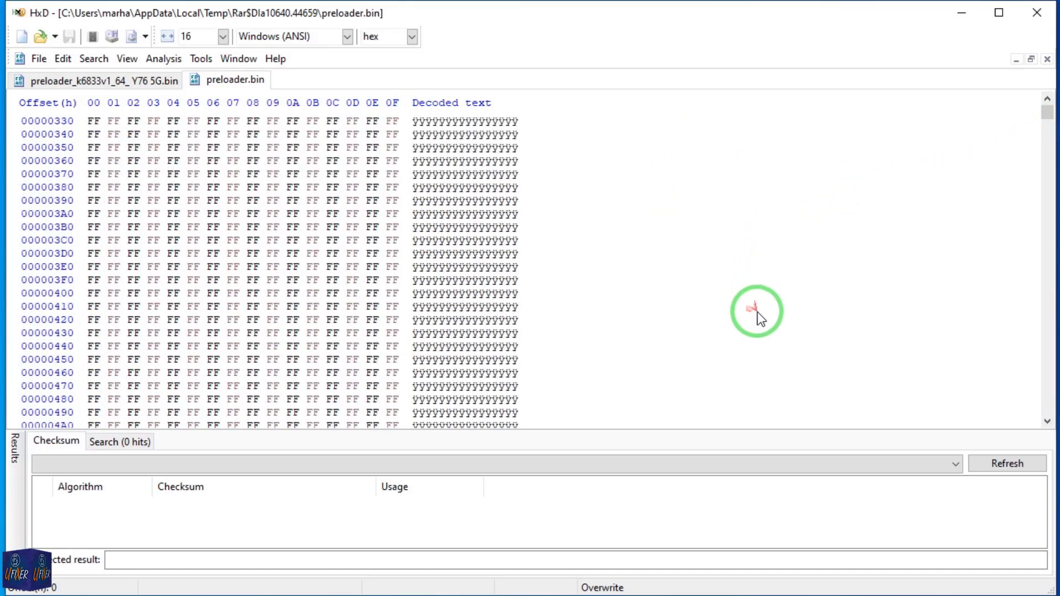
scroll(759, 317, "down", 7)
scroll(752, 303, "down", 20)
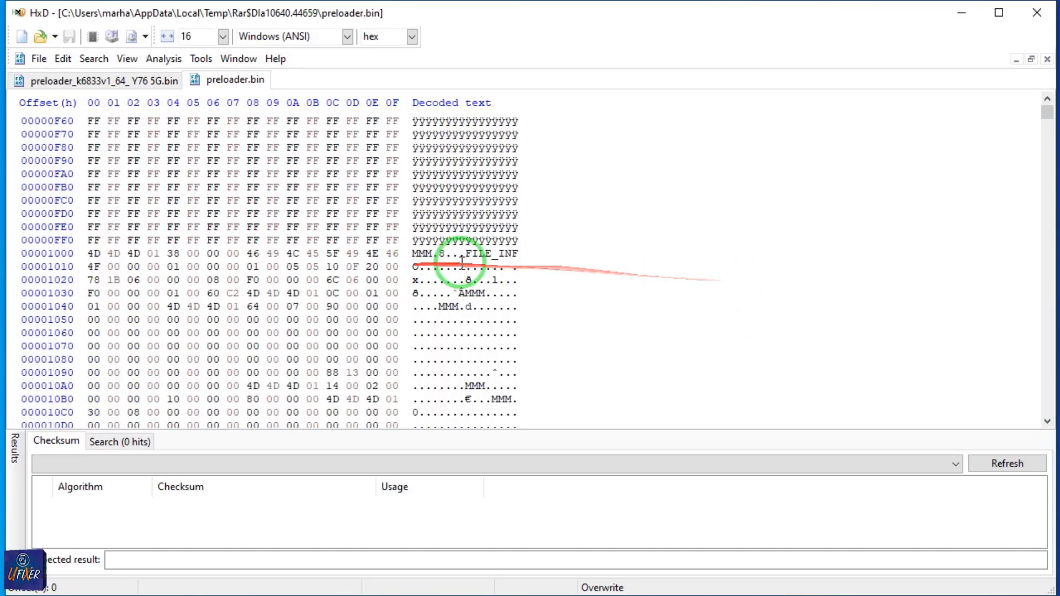
scroll(484, 258, "down", 1)
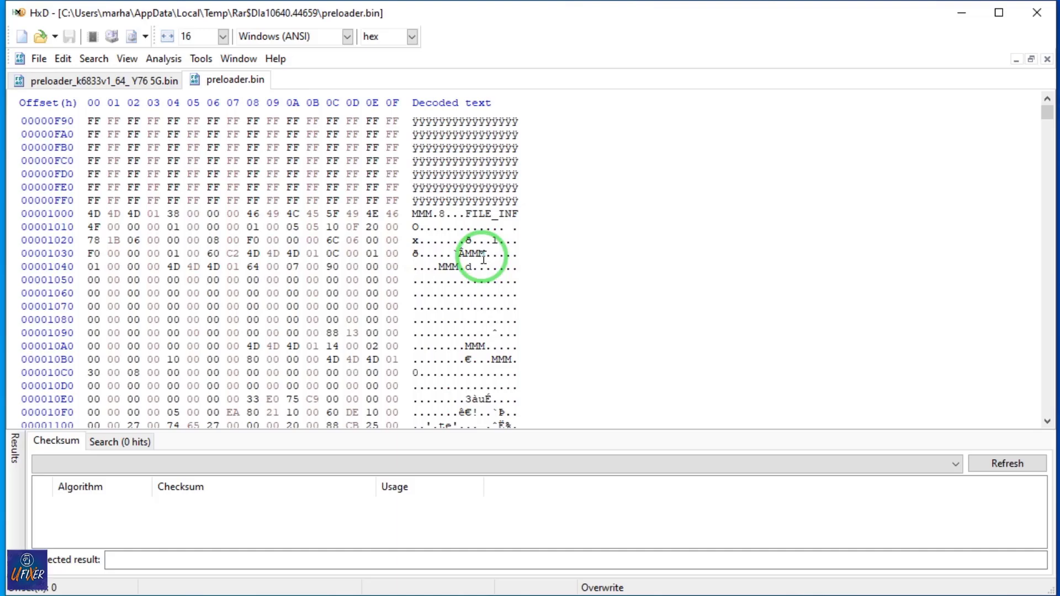
scroll(484, 258, "down", 1)
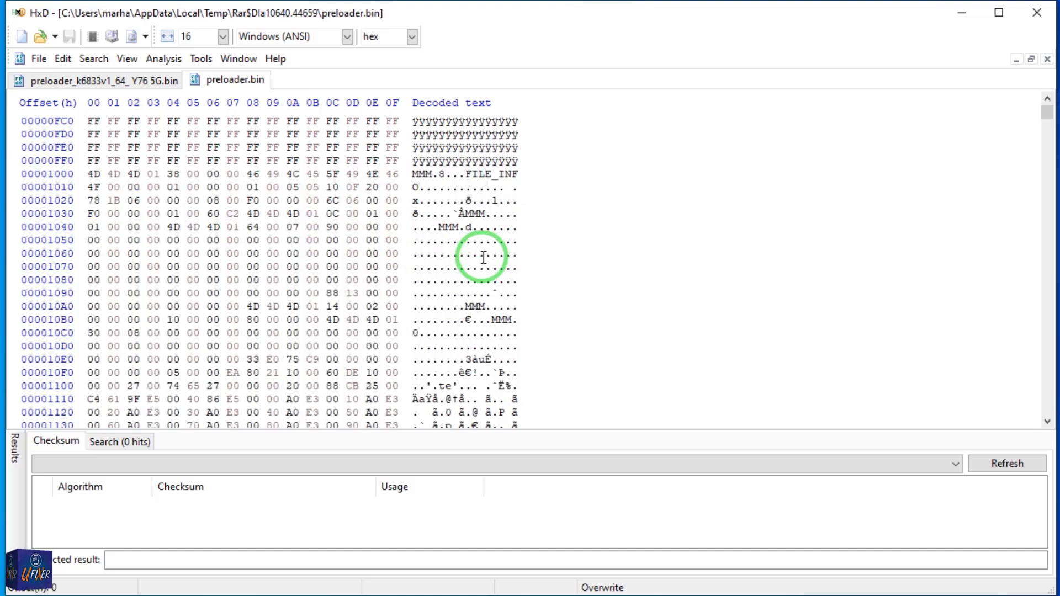
Compare the block at offset 1000 of preloader.bin with the start of the preloader_k6833v1_64_ Y76 5G file.
left_click(134, 81)
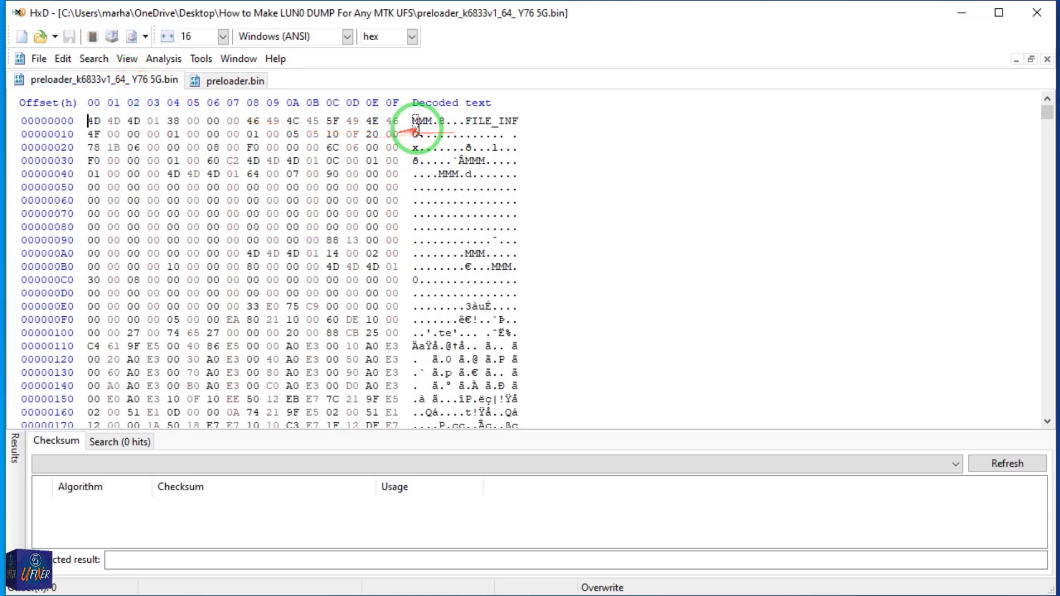
left_click(219, 81)
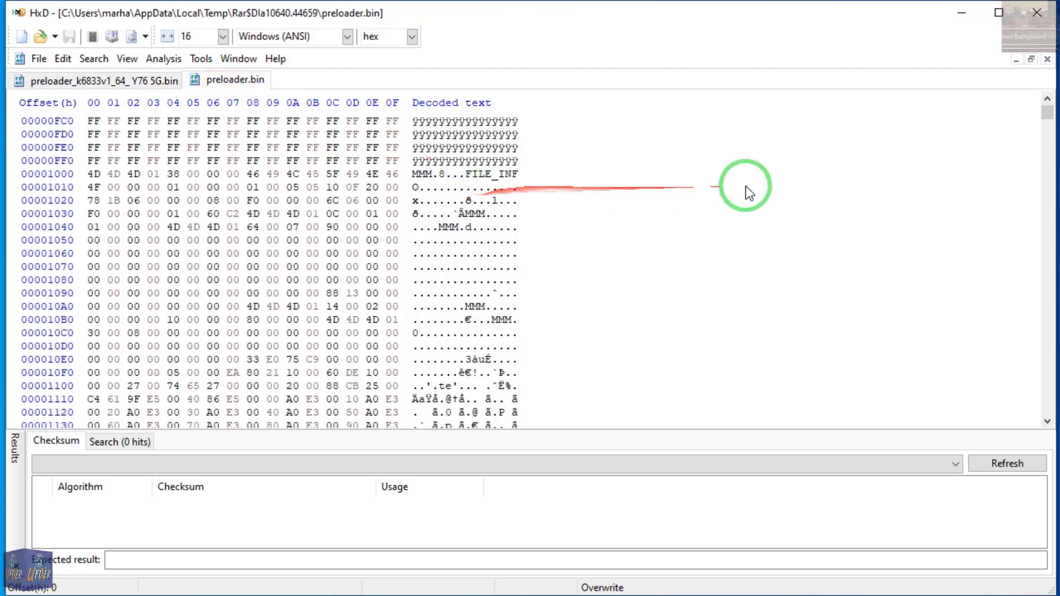
scroll(799, 175, "down", 1)
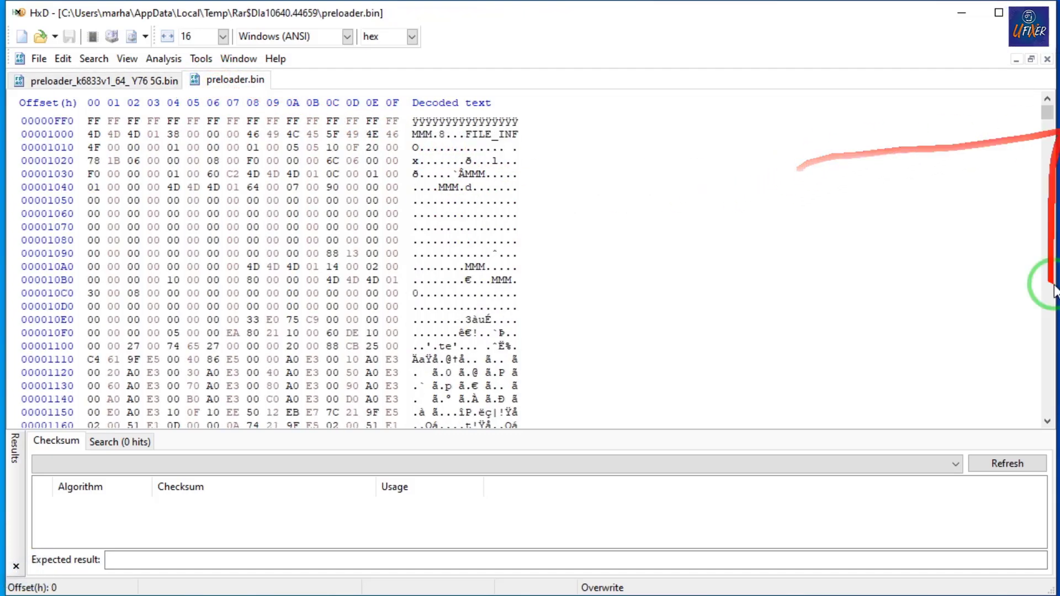
left_click(1047, 422)
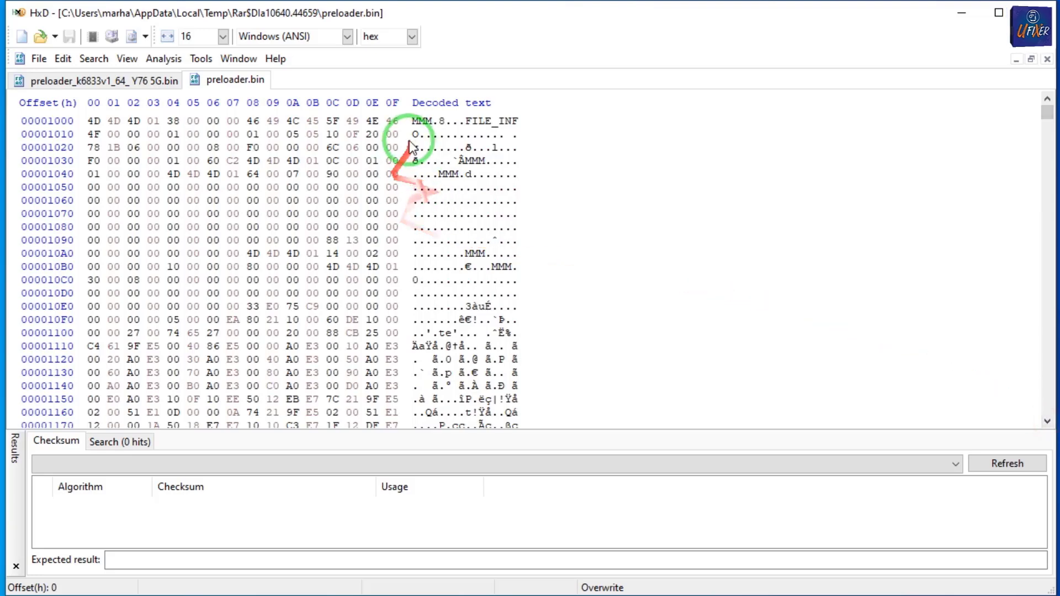
left_click(67, 81)
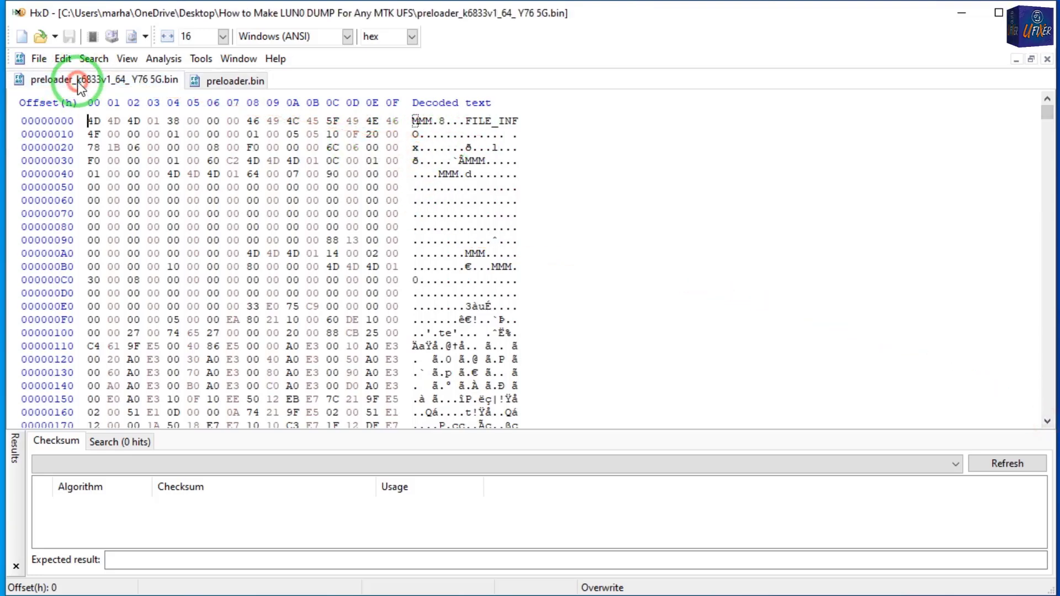
Compare the Y76 5G preloader with preloader.bin again, tracing preloader.bin back up to its UFS_BOOT header.
left_click(240, 81)
left_click(117, 81)
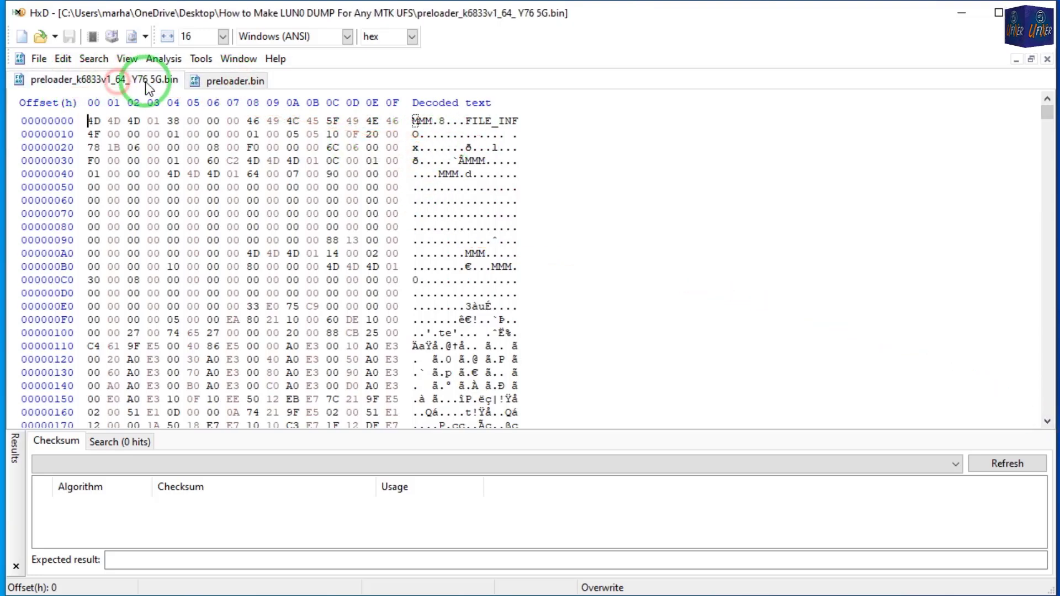
left_click(217, 83)
scroll(491, 193, "up", 19)
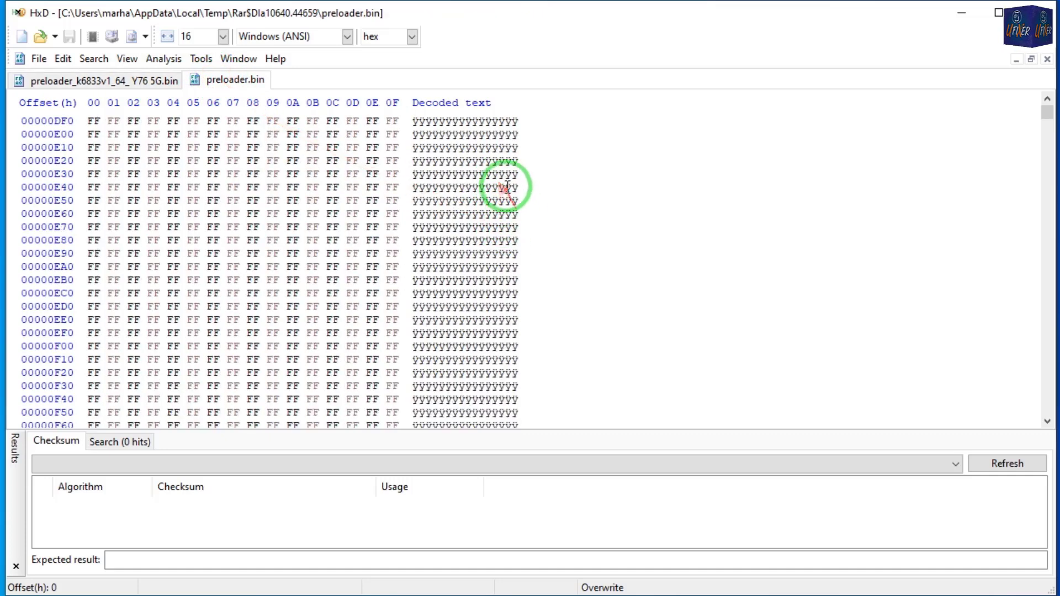
scroll(444, 201, "up", 18)
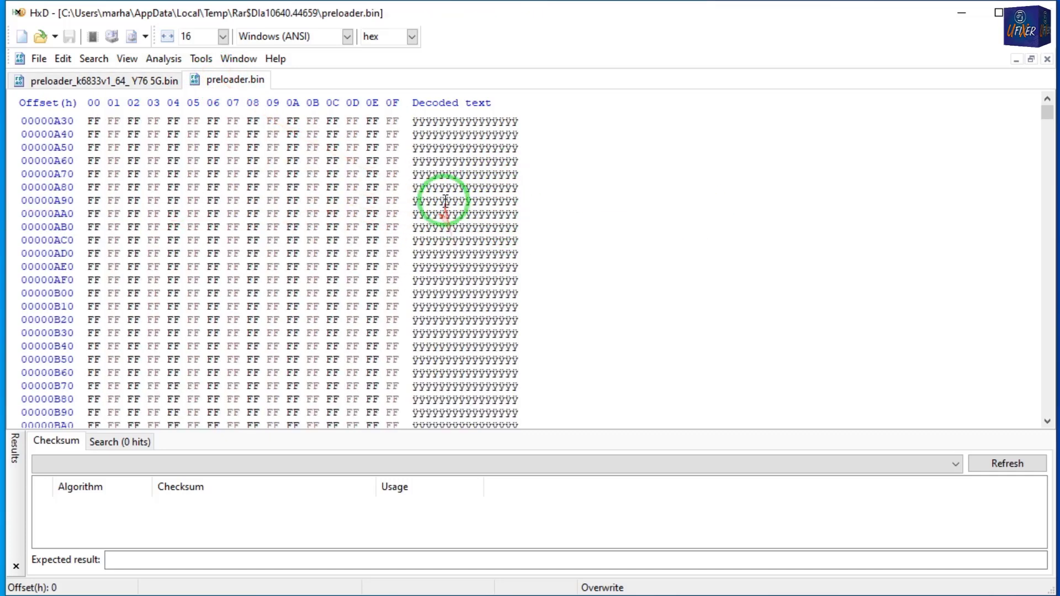
scroll(441, 182, "up", 18)
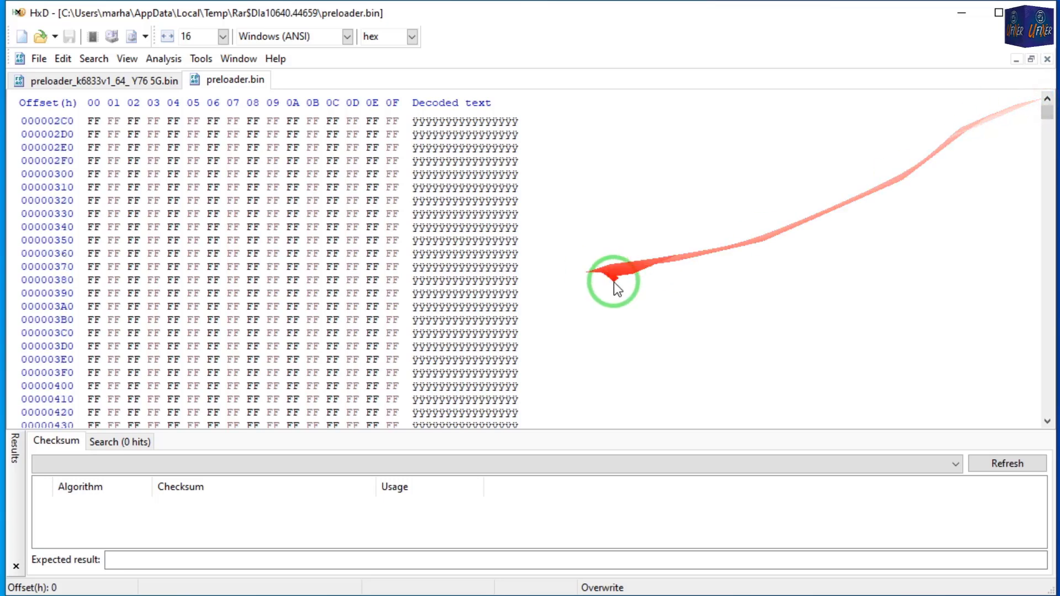
scroll(611, 227, "up", 15)
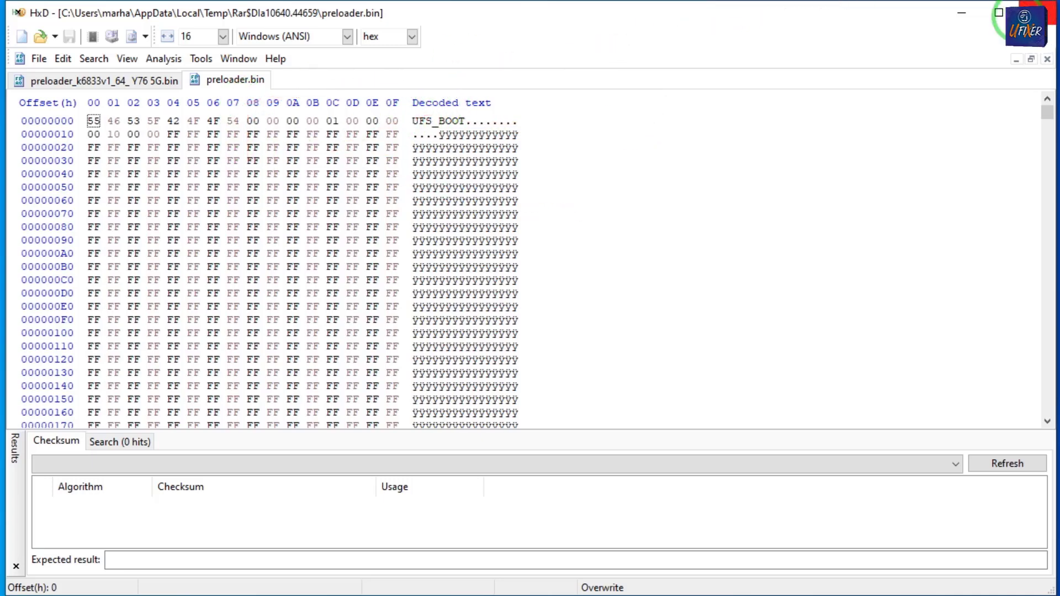
Close both preloader files, HxD and the MT6833 Y76 5G archive.
left_click(1047, 59)
left_click(1047, 59)
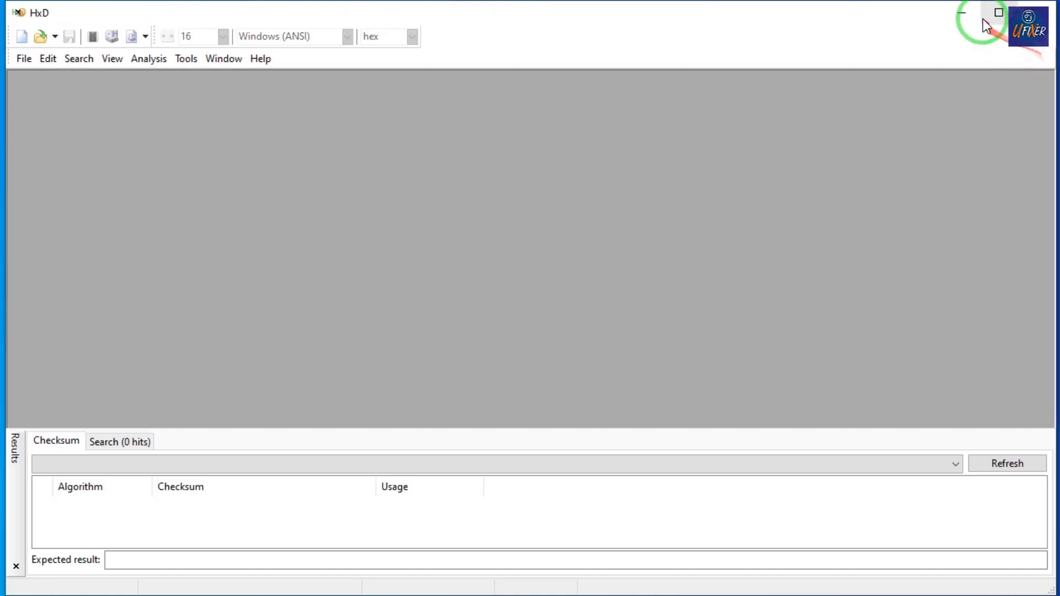
left_click(1038, 12)
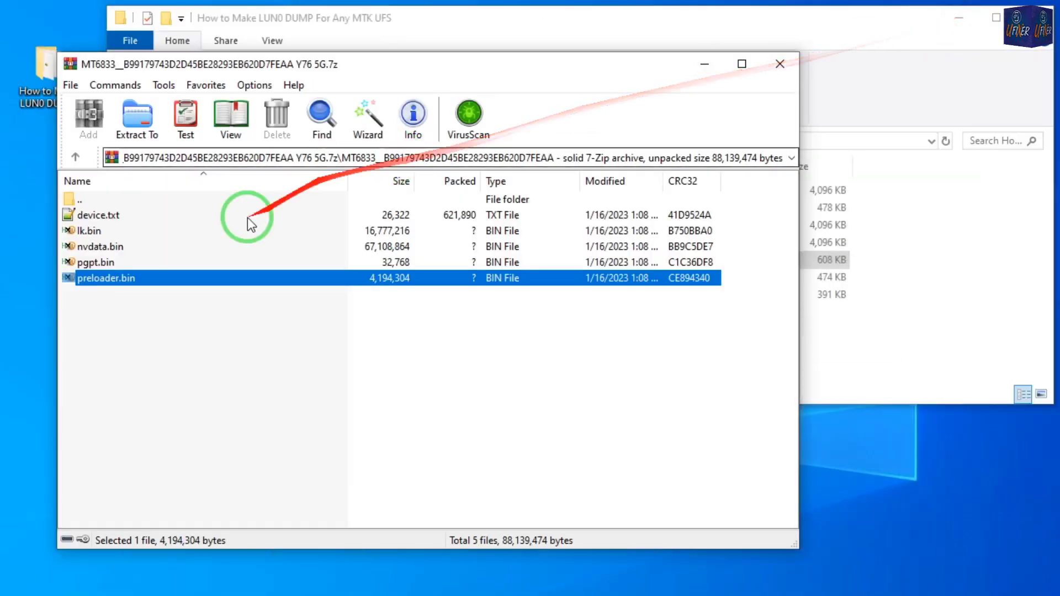
left_click(779, 64)
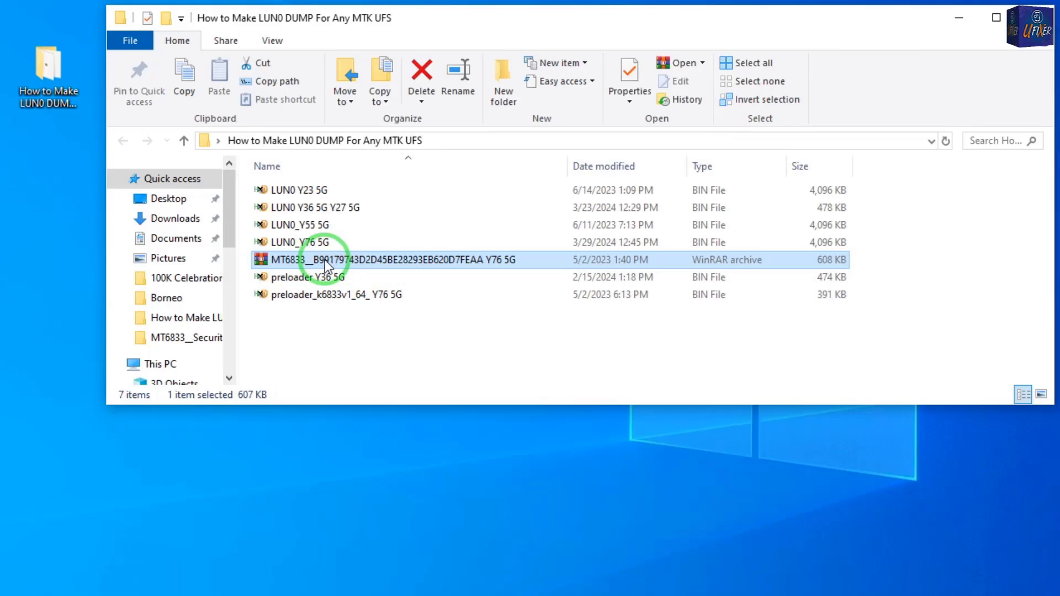
Review the chip's LUN list in eMMC_tool and return to the dump folder.
left_click(315, 338)
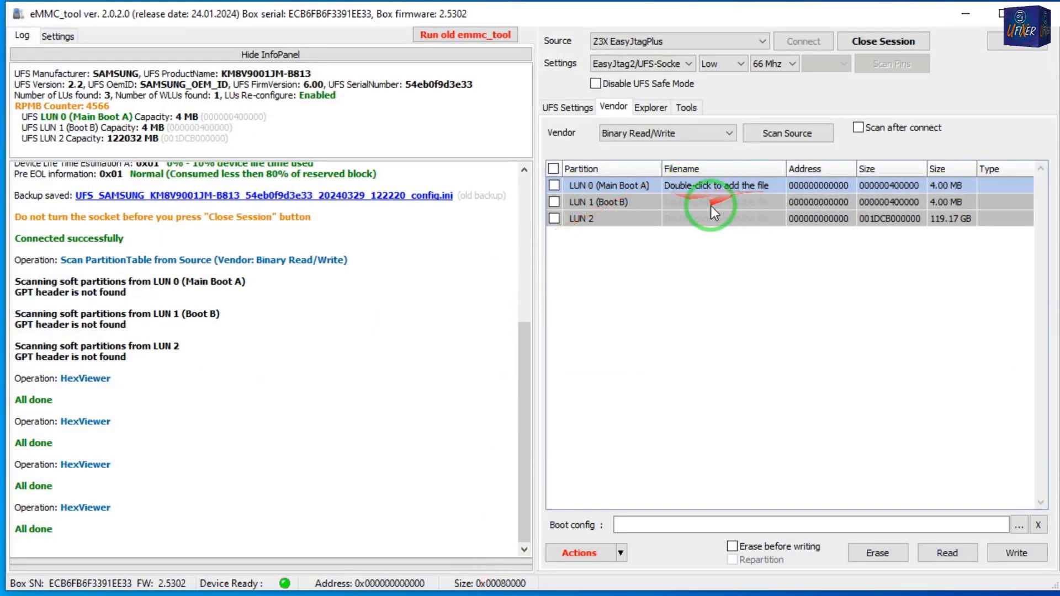
left_click(963, 14)
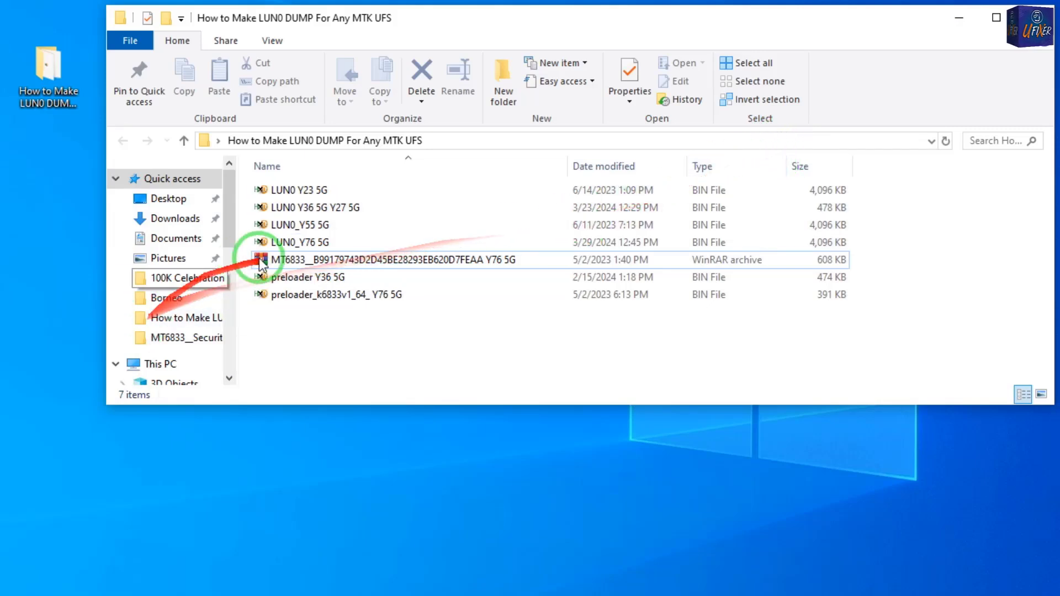
Rename the LUN0_Y76 5G file as LUN0.
left_click(346, 243)
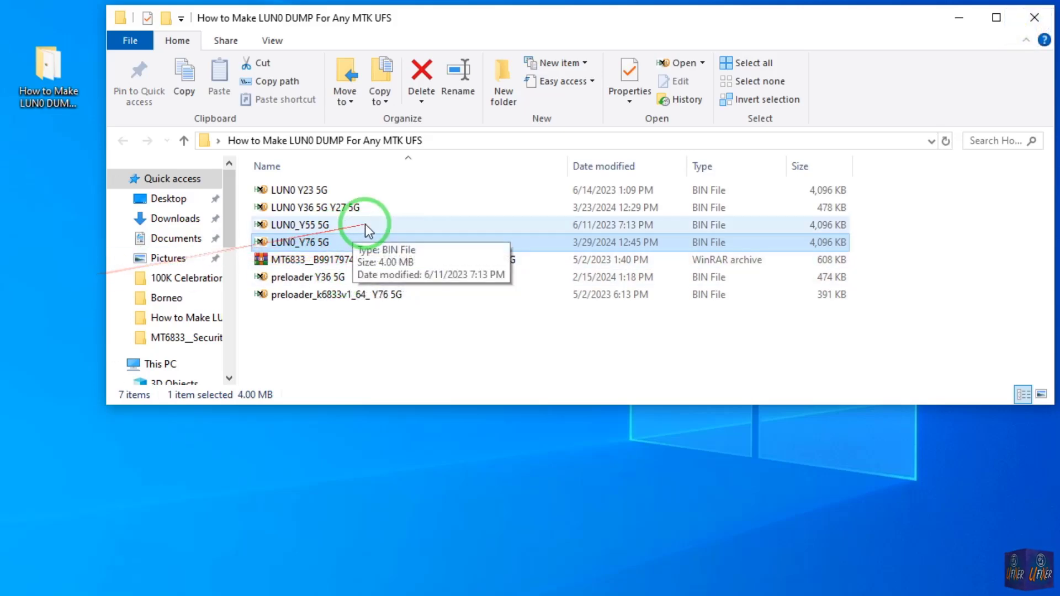
left_click(316, 243)
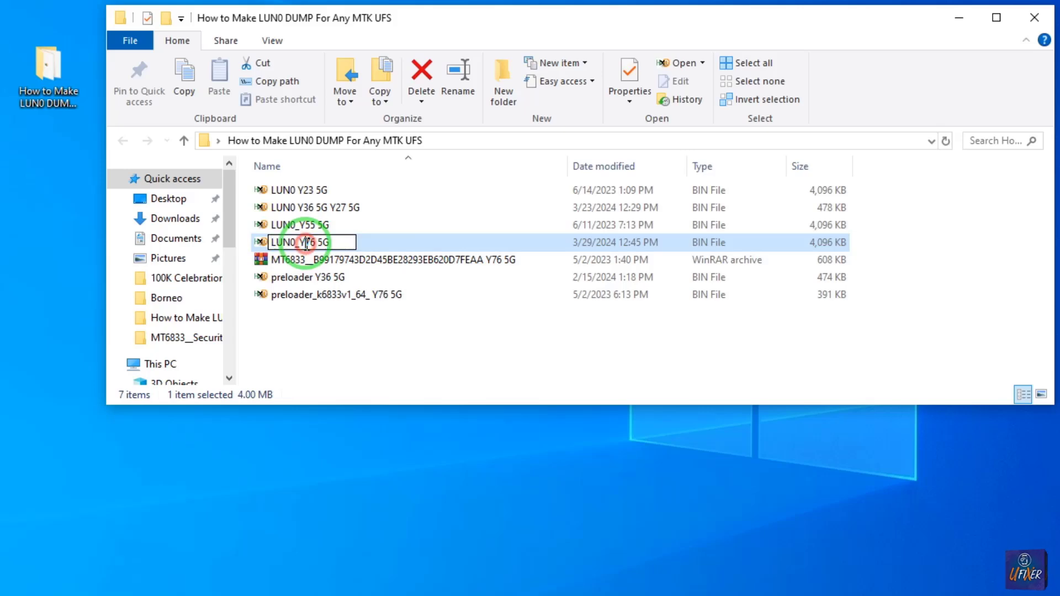
left_click_drag(299, 243, 376, 230)
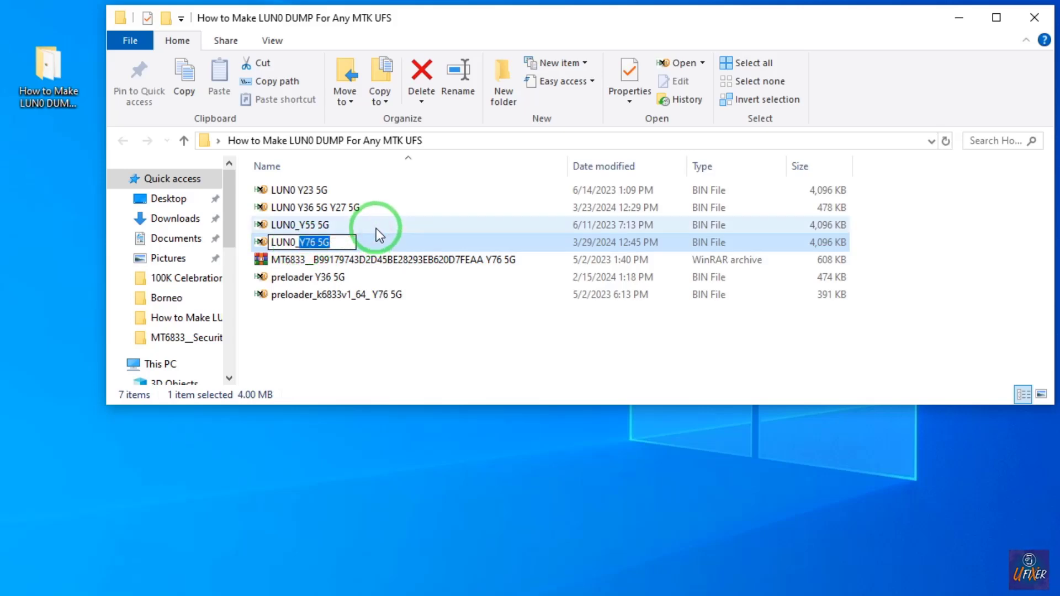
key("BackSpace")
key("BackSpace")
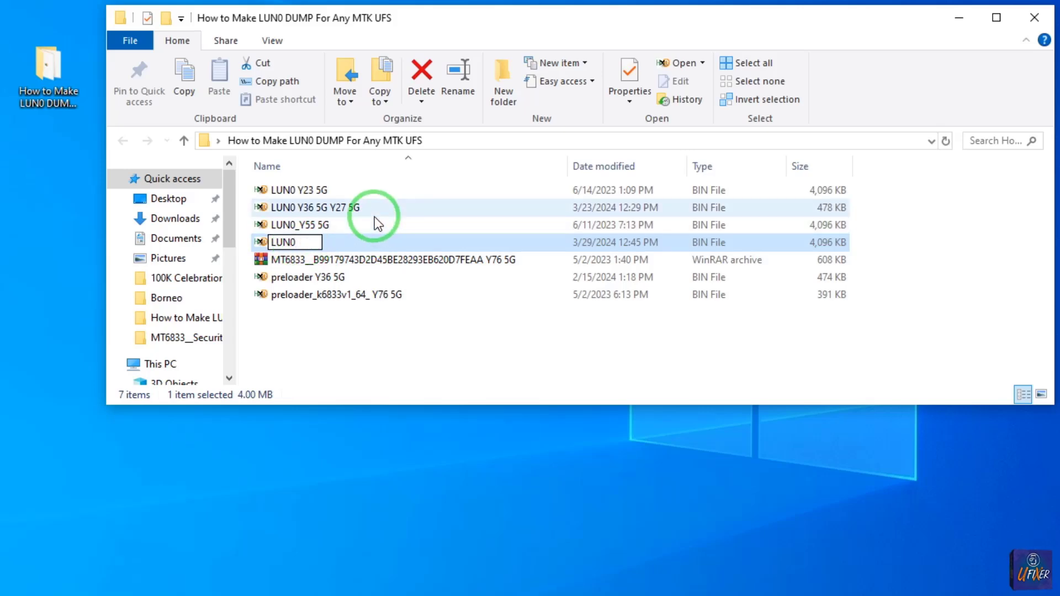
key("Return")
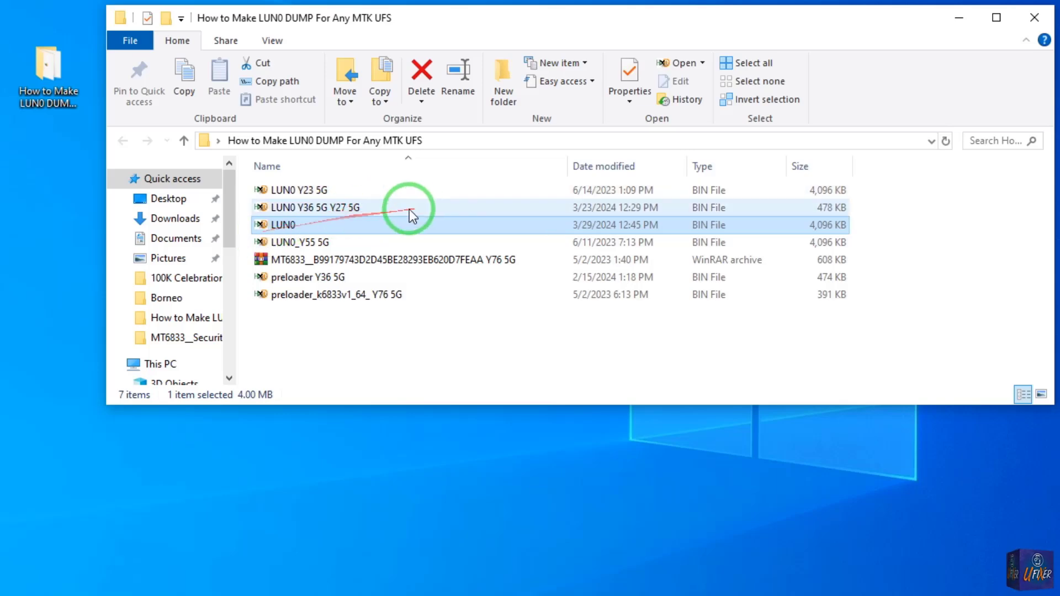
Open the LUN0 file in HxD and copy the offset of its last byte.
left_click(277, 227)
left_click(340, 595)
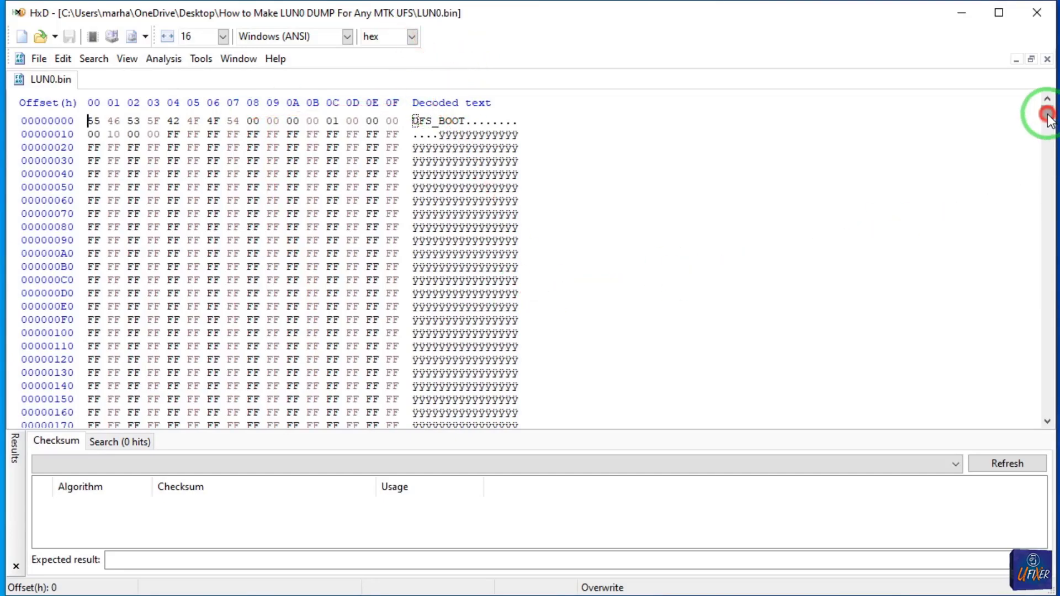
left_click_drag(1046, 116, 1051, 427)
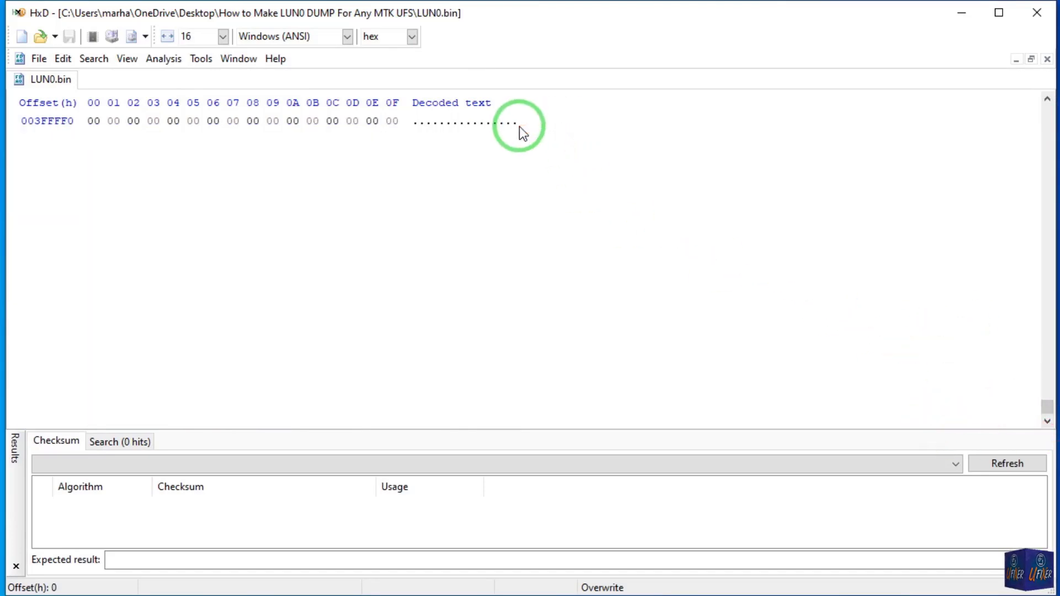
left_click_drag(512, 123, 517, 122)
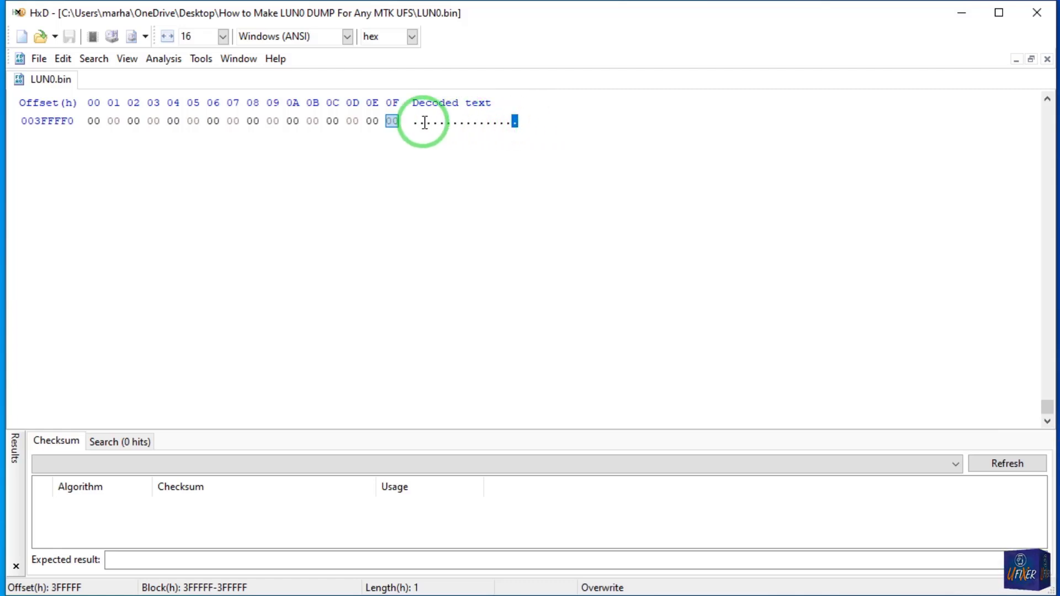
right_click(394, 123)
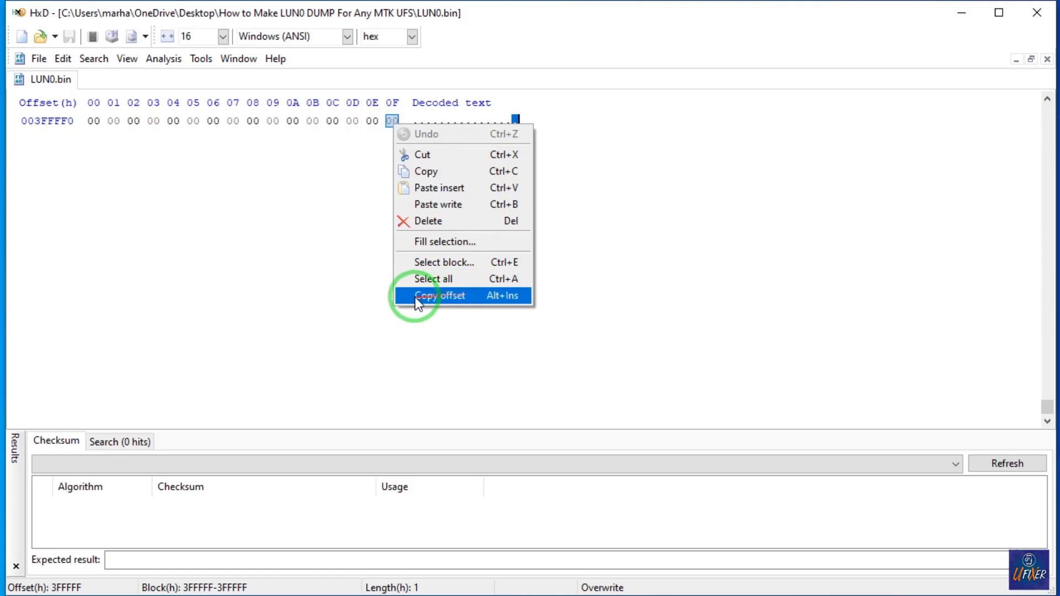
left_click(505, 296)
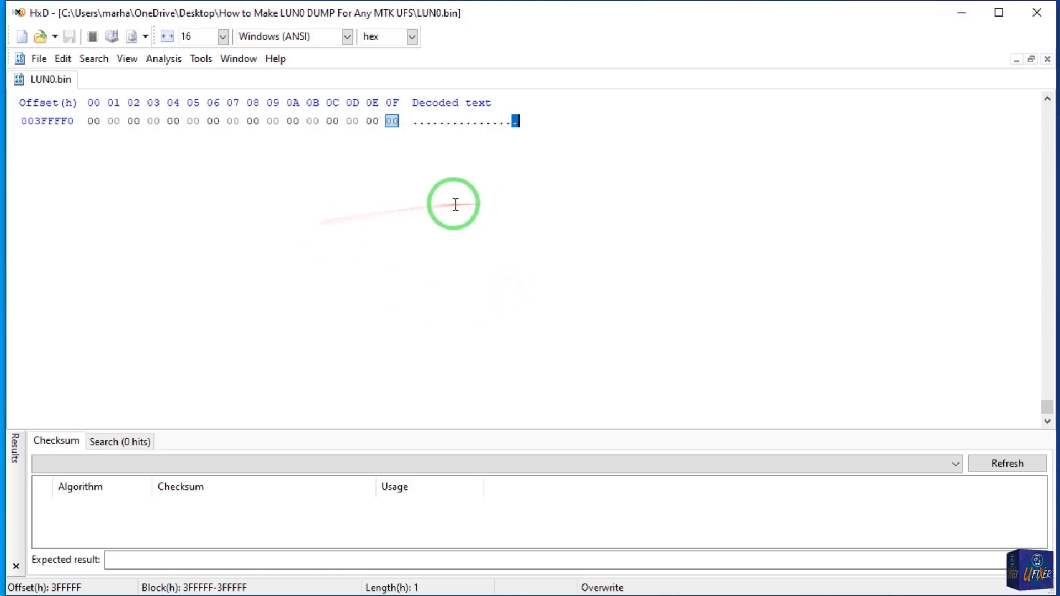
Select the block in LUN0.bin from the MMM FILE_INFO start at offset 1000 to the copied end offset 3FFFFF.
left_click_drag(1047, 411, 1040, 118)
scroll(805, 345, "down", 13)
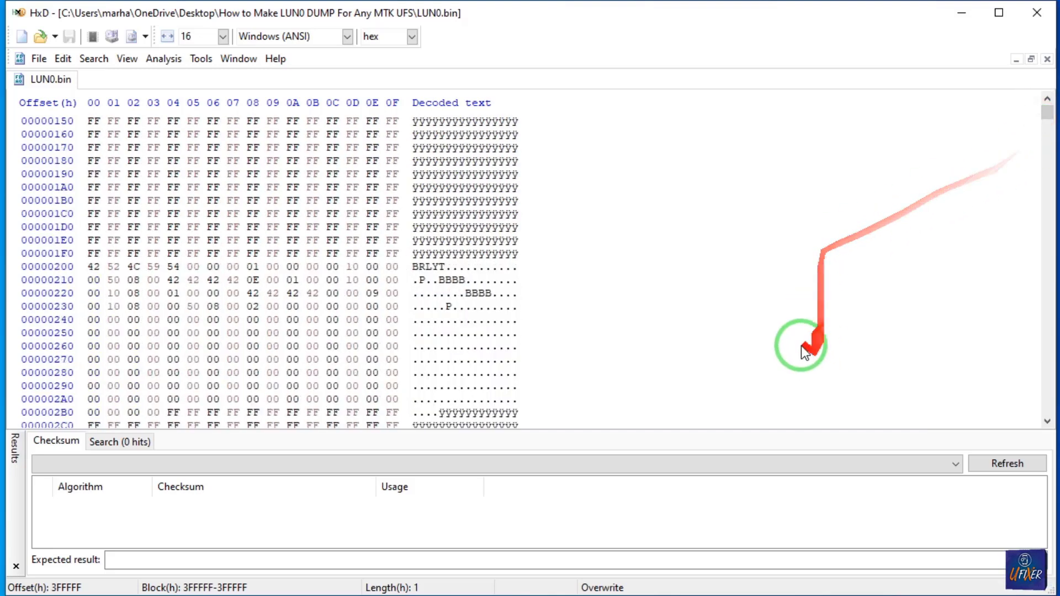
scroll(541, 331, "down", 15)
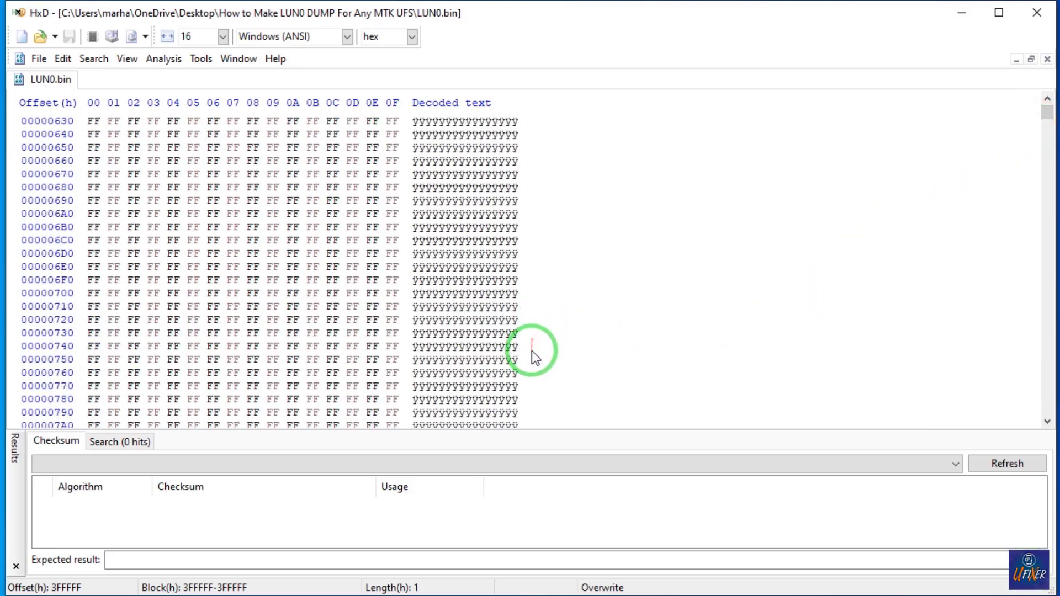
scroll(531, 350, "down", 20)
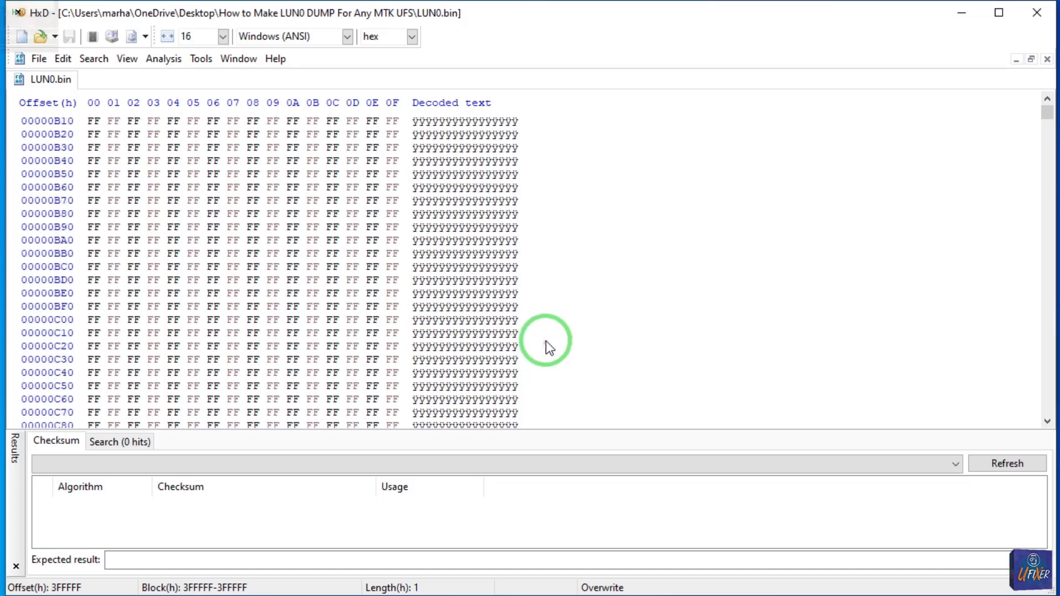
scroll(546, 347, "down", 20)
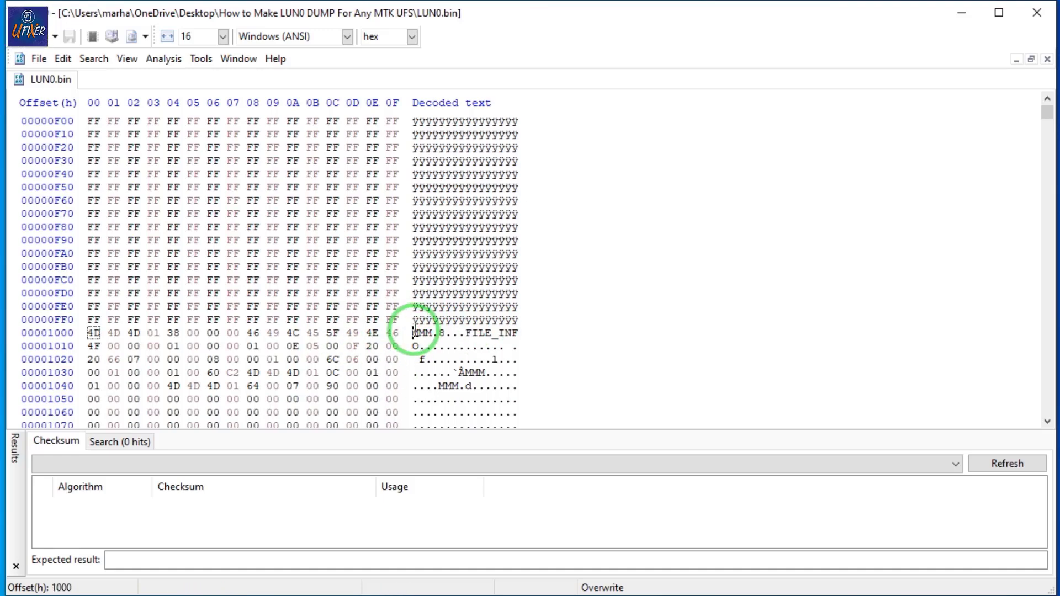
right_click(412, 332)
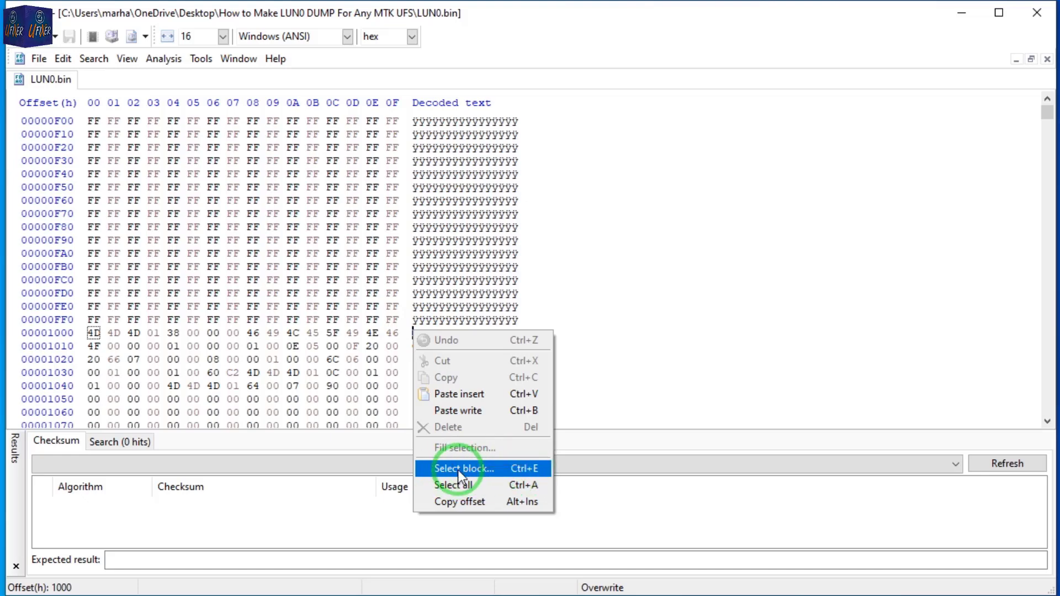
left_click(503, 471)
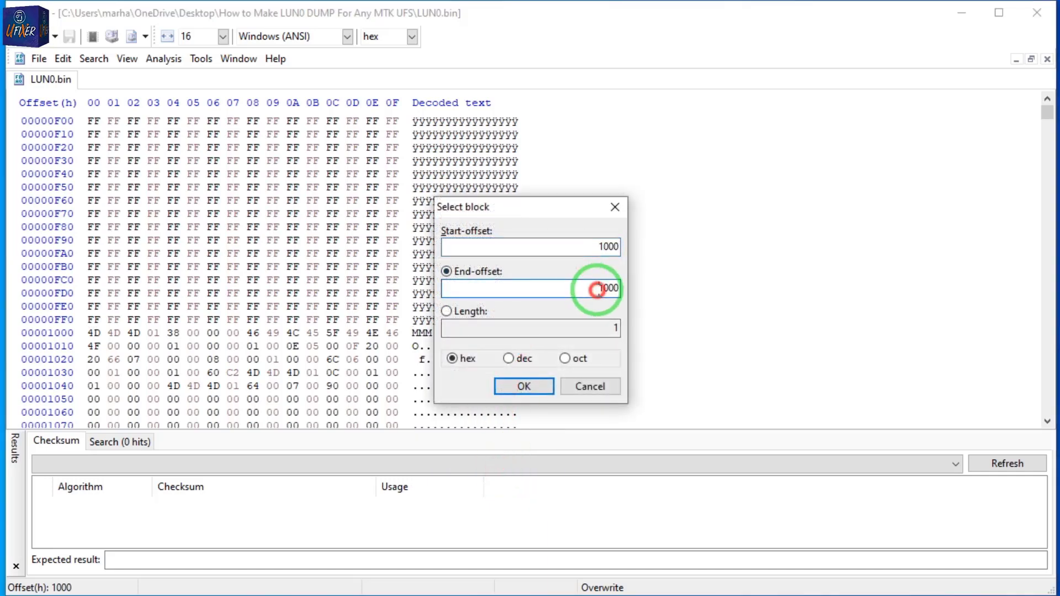
left_click_drag(596, 288, 440, 284)
left_click_drag(599, 289, 630, 288)
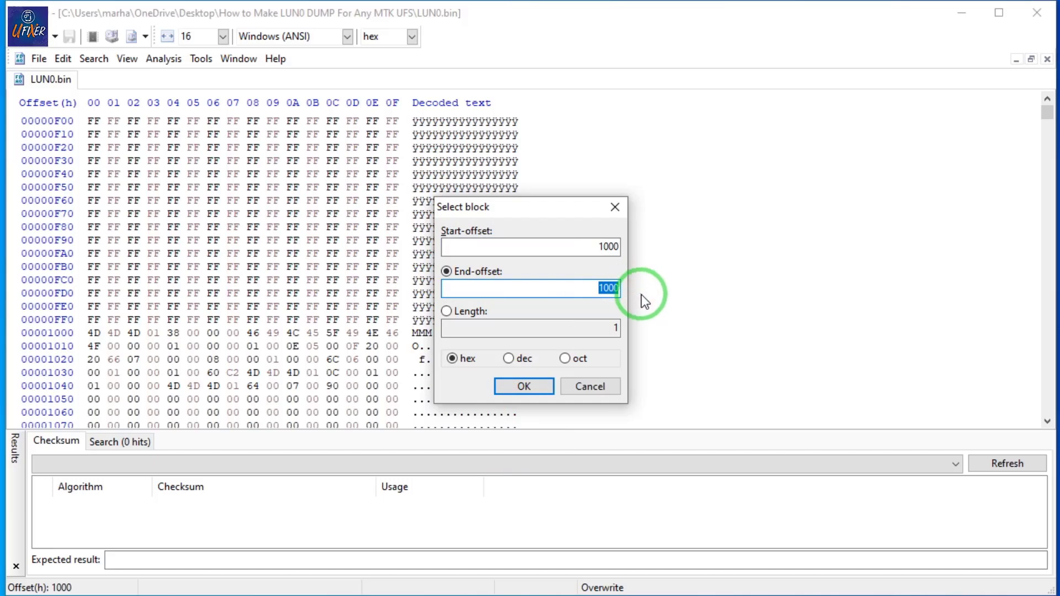
key("ctrl+v")
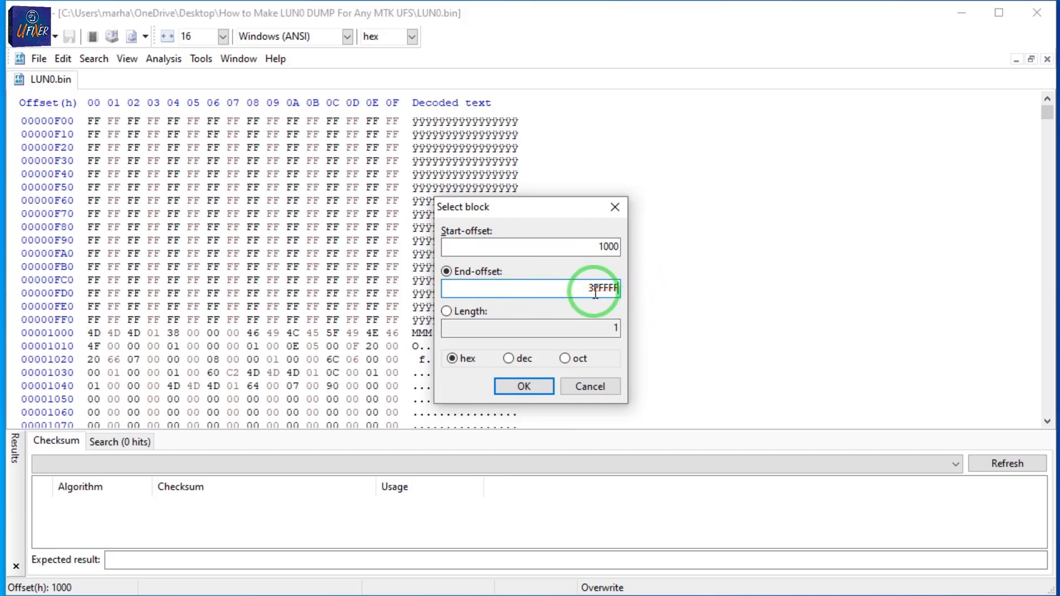
left_click(524, 387)
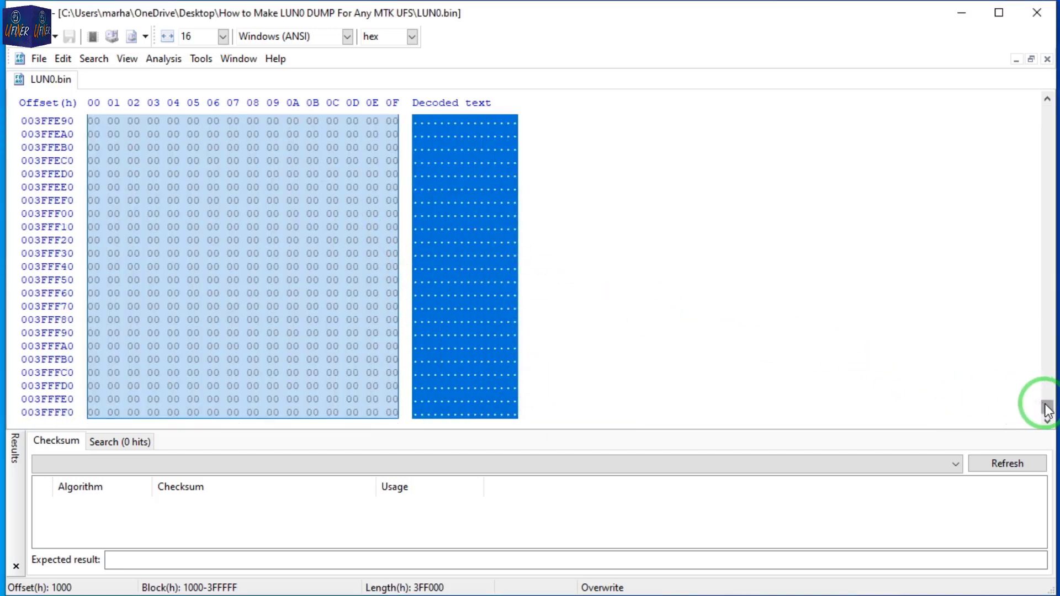
Delete the selected block running from offset 1000 to the end of LUN0.bin.
left_click_drag(1047, 407, 1040, 122)
scroll(542, 279, "up", 20)
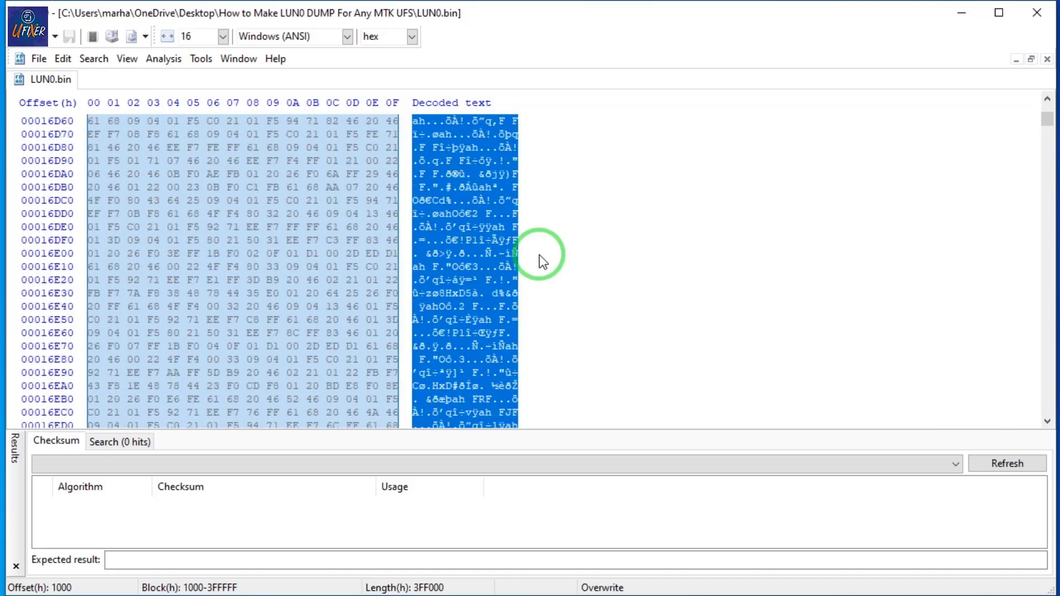
scroll(543, 260, "up", 20)
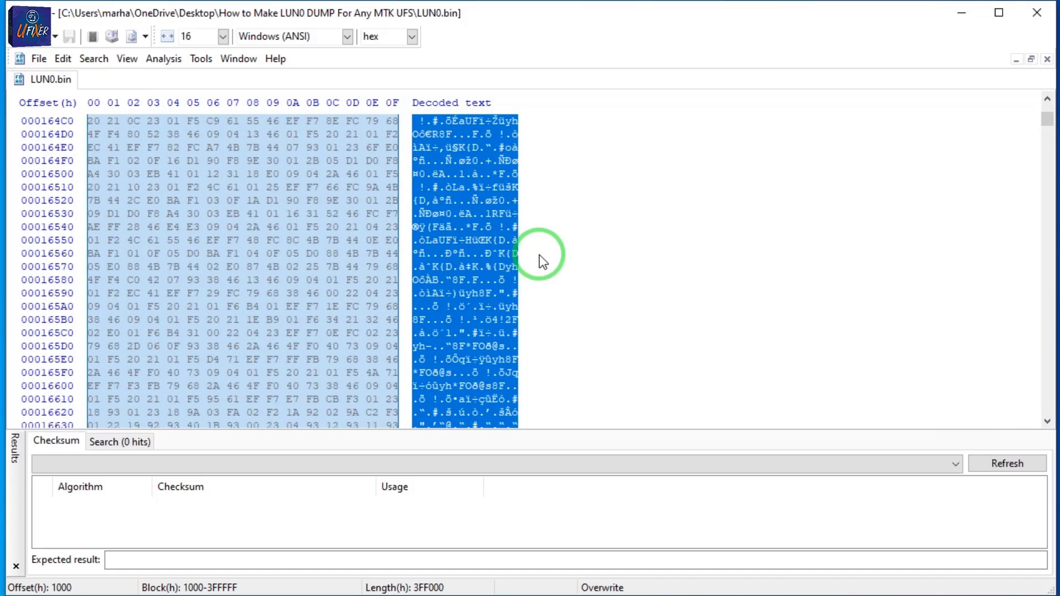
left_click_drag(1051, 117, 1049, 110)
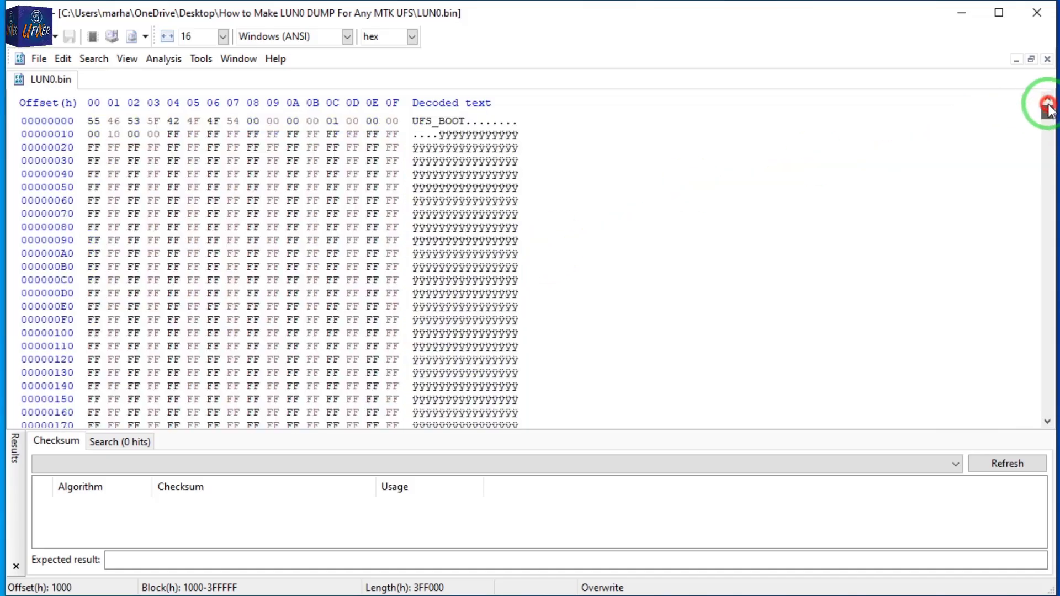
scroll(681, 359, "down", 18)
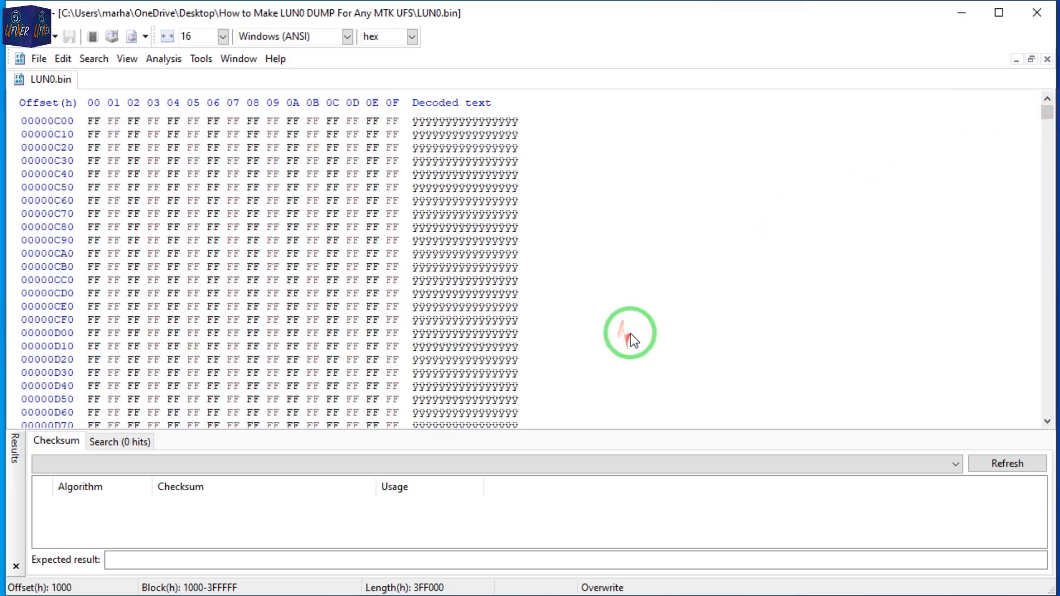
scroll(634, 331, "down", 17)
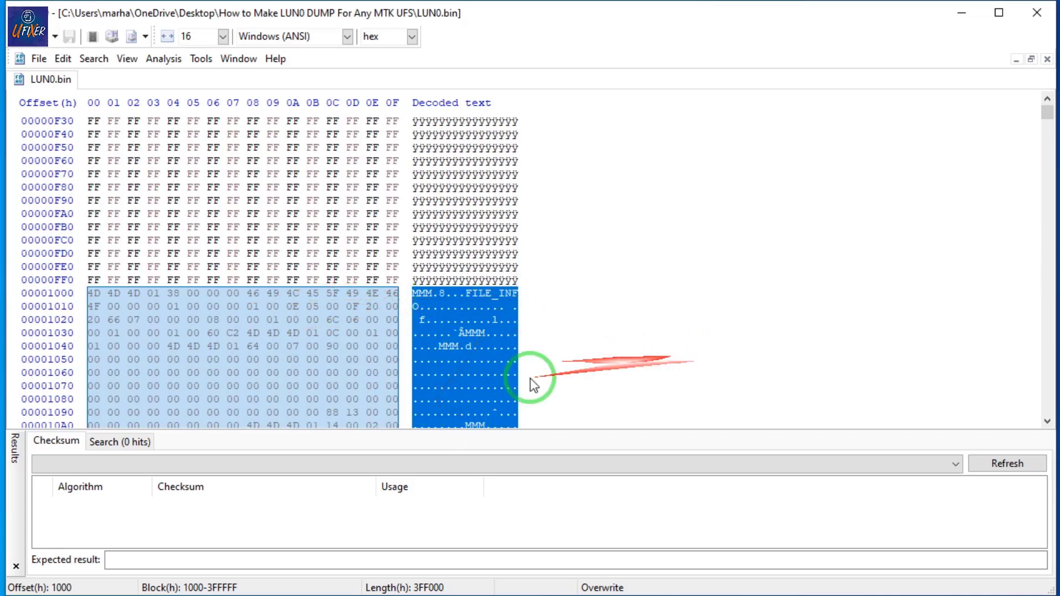
right_click(458, 352)
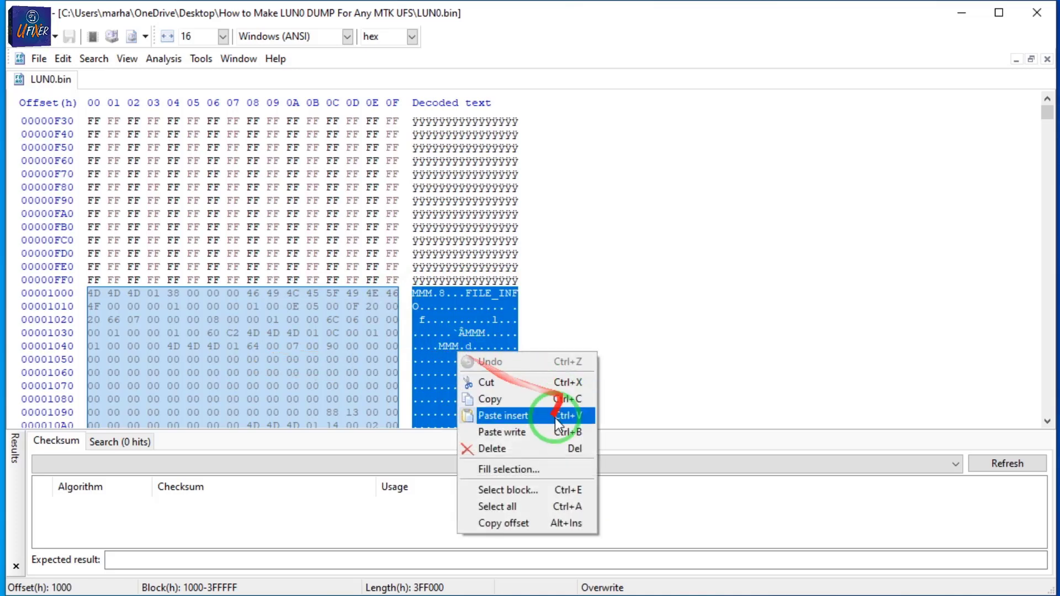
left_click(569, 449)
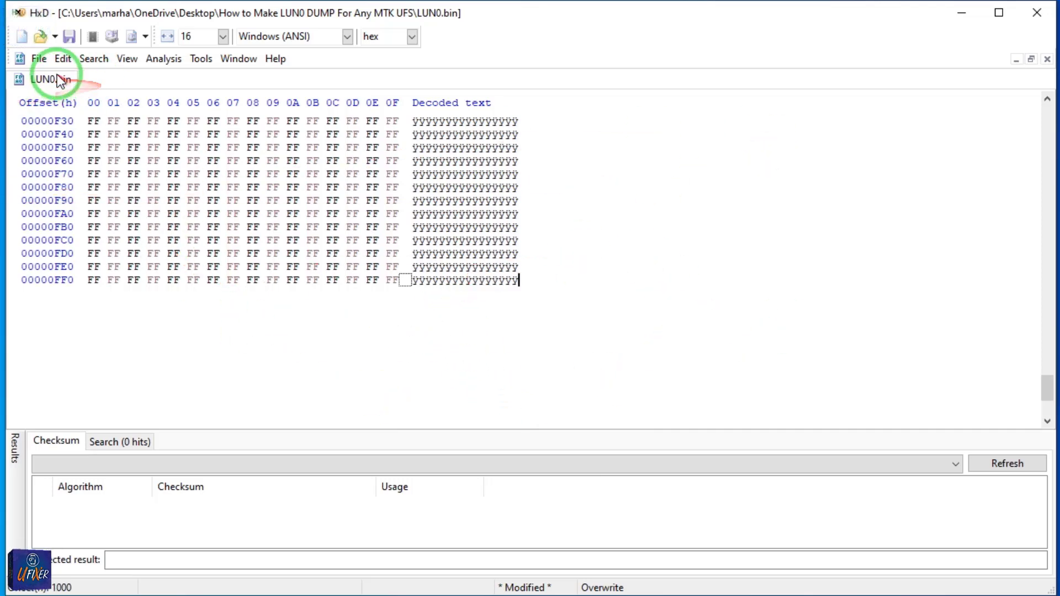
Check the bytes left before offset 1000 in LUN0.bin and save the trimmed file.
mouse_move(1048, 393)
left_mouse_down()
mouse_move(1047, 113)
mouse_move(1045, 403)
left_mouse_up()
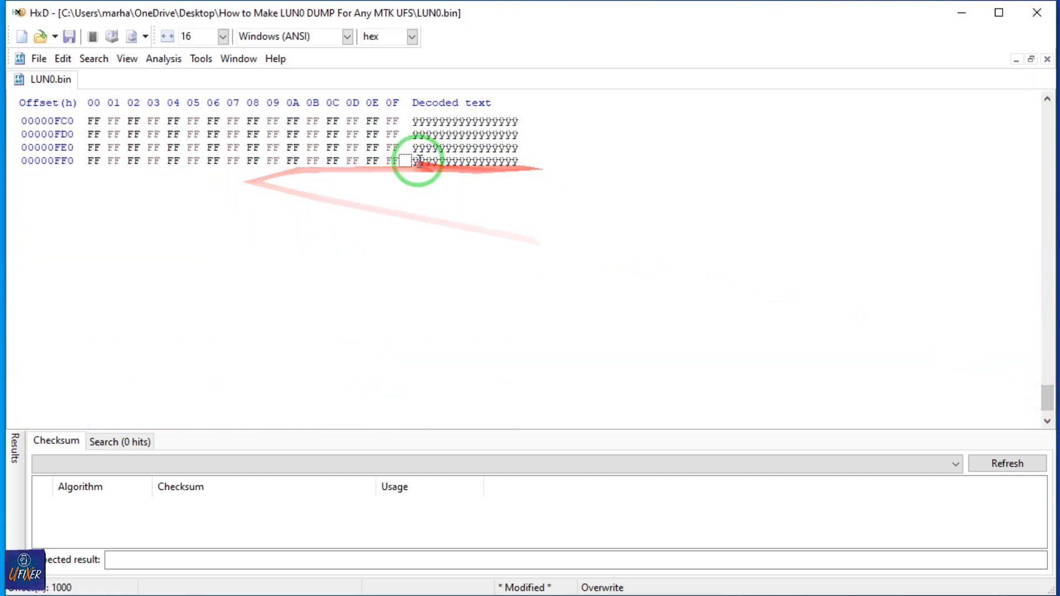
scroll(467, 347, "up", 5)
scroll(467, 329, "up", 7)
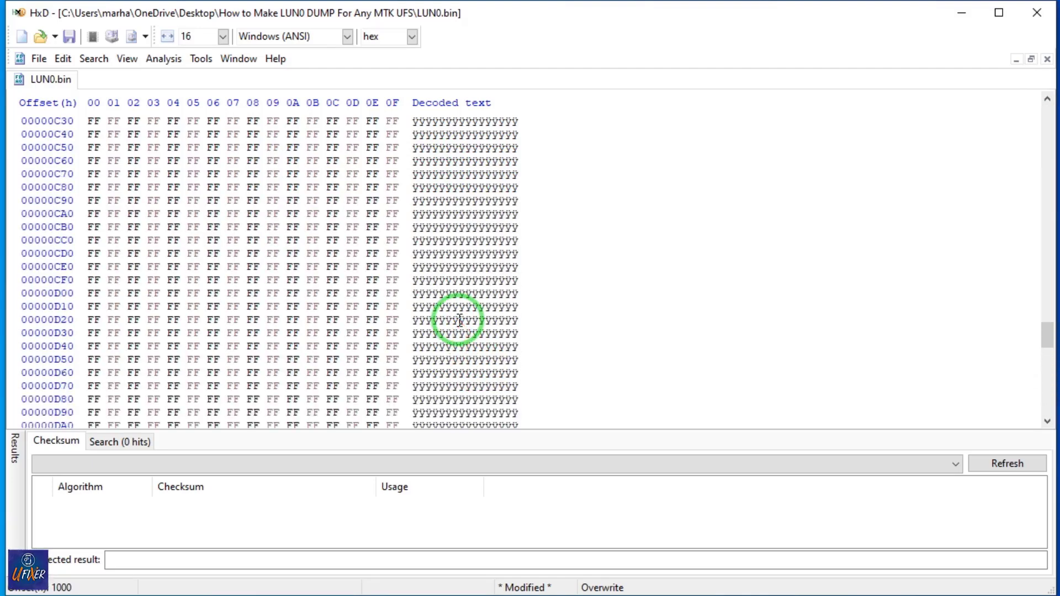
left_click_drag(1048, 333, 1049, 113)
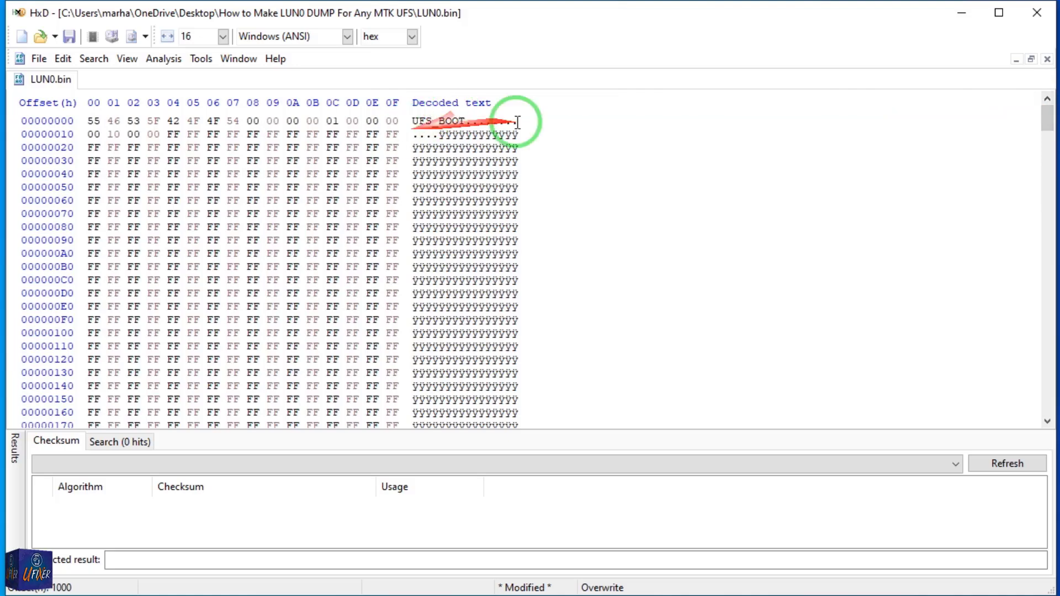
scroll(673, 272, "down", 11)
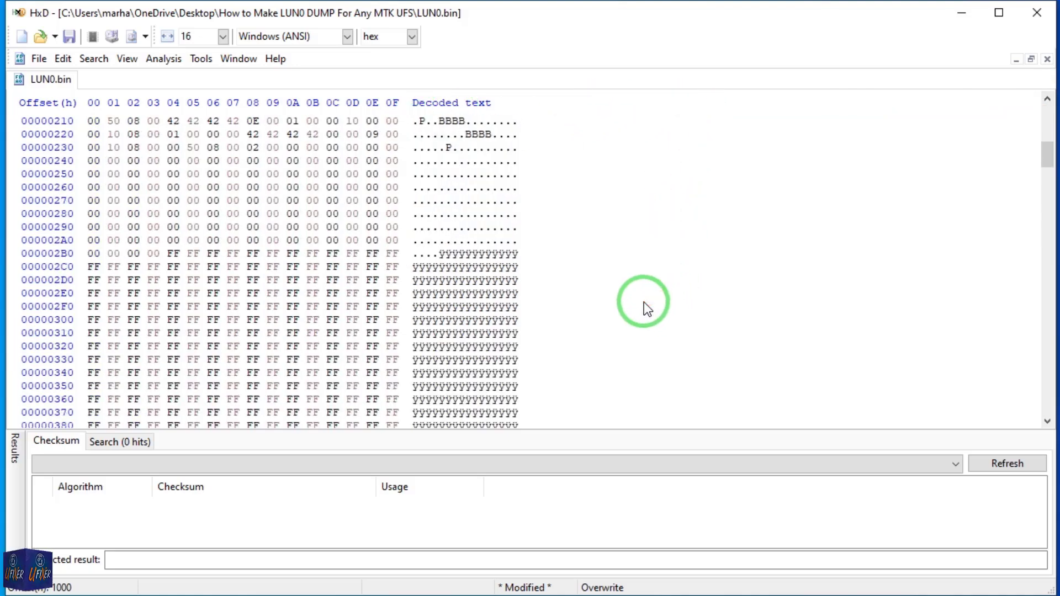
left_click(62, 57)
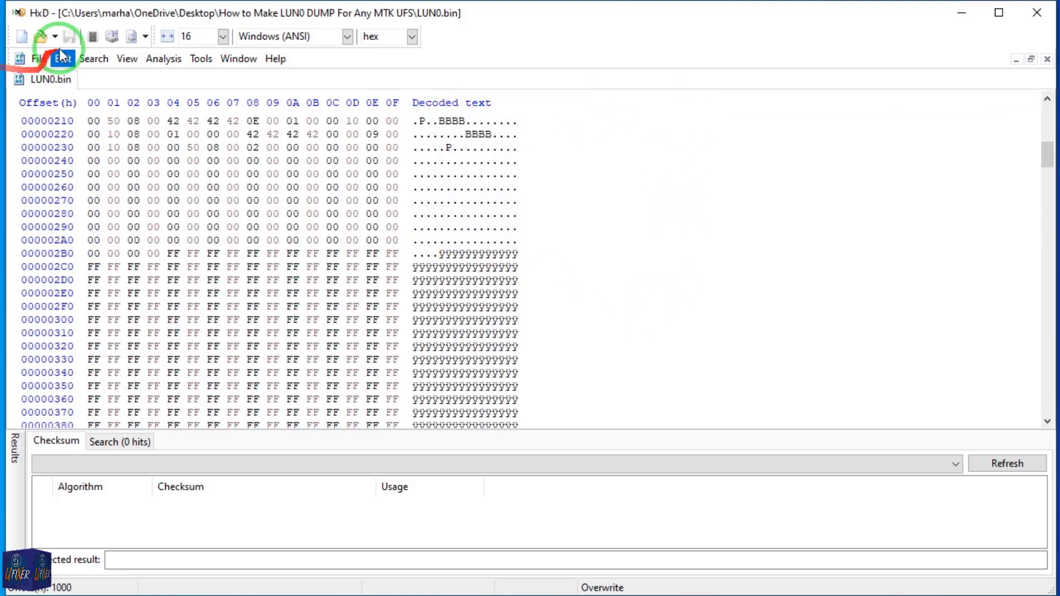
left_click(68, 35)
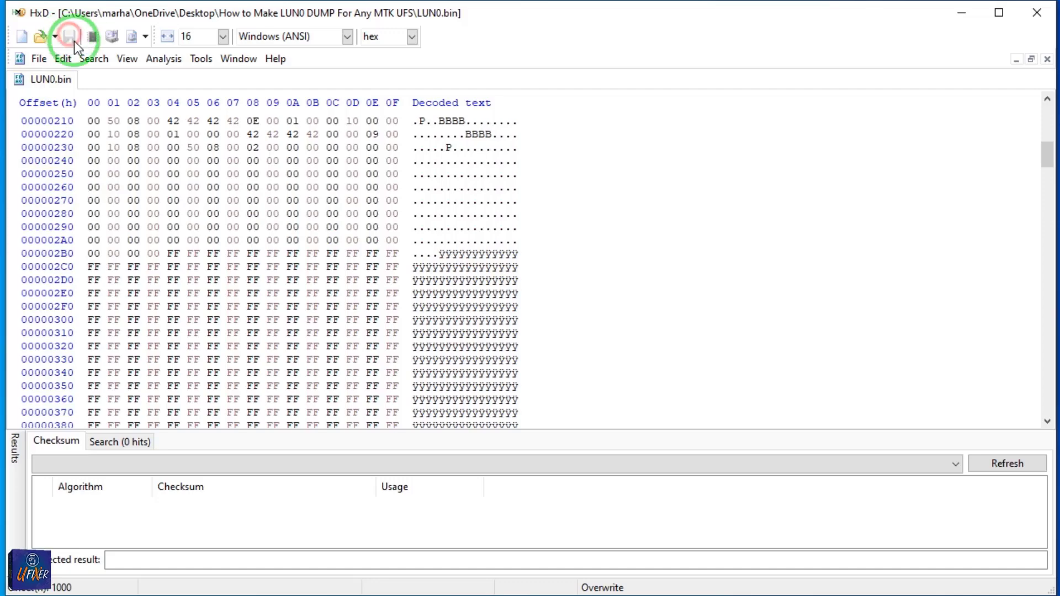
Close LUN0.bin and delete the LUN0.bin.bak backup file from the dump folder.
left_click(1047, 61)
left_click(961, 12)
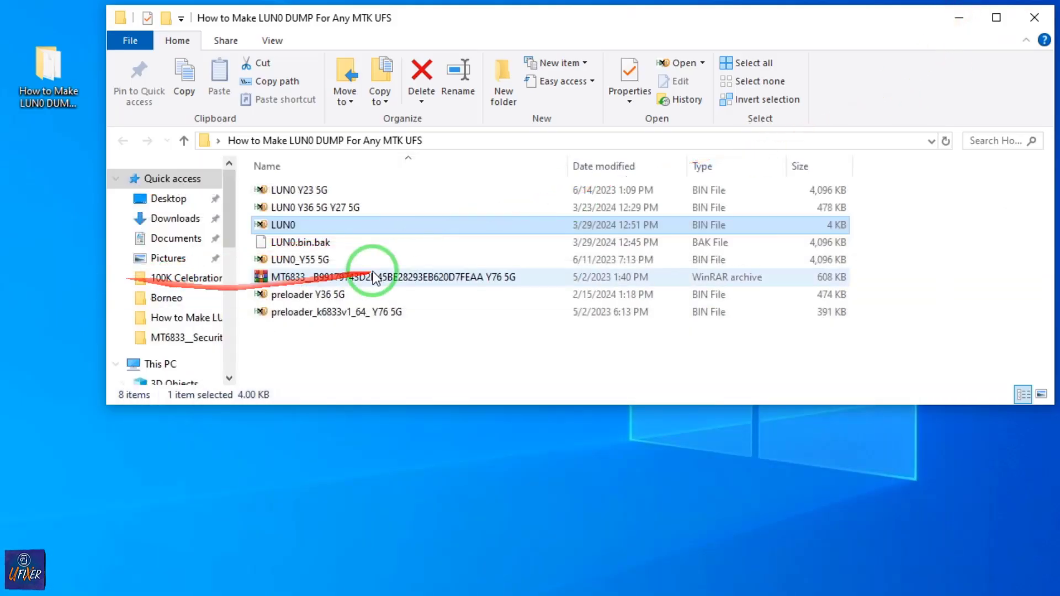
left_click(305, 244)
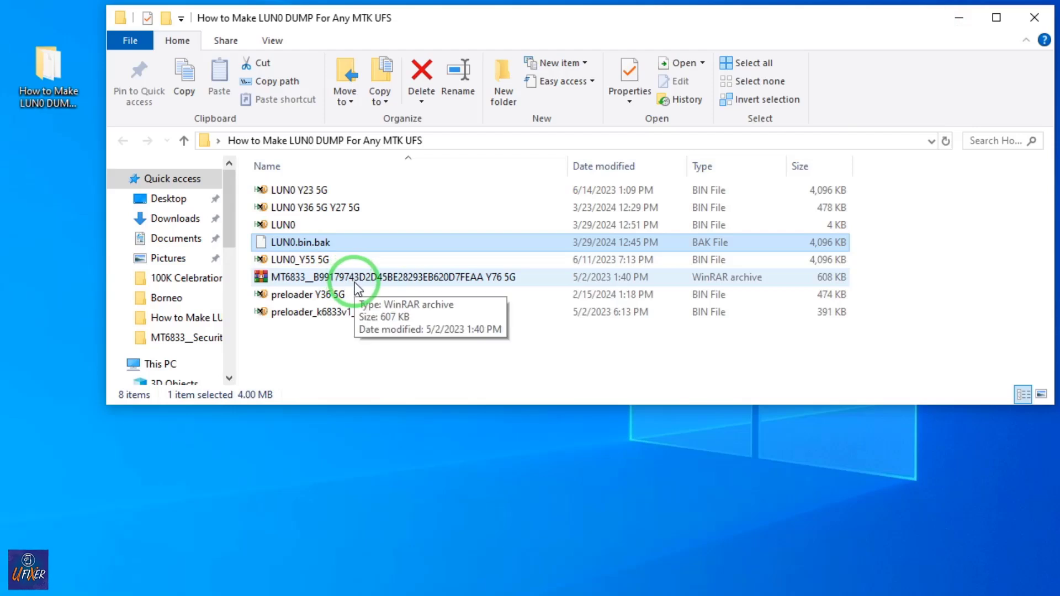
key("Delete")
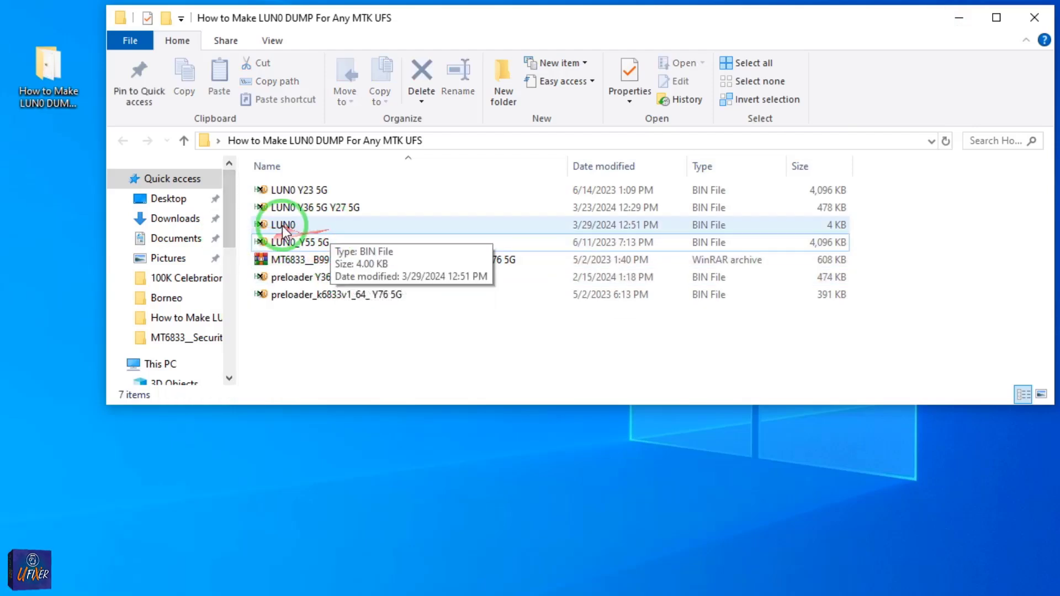
Reopen the trimmed LUN0 file in HxD, look through its bytes and return to the dump folder.
left_click(283, 226)
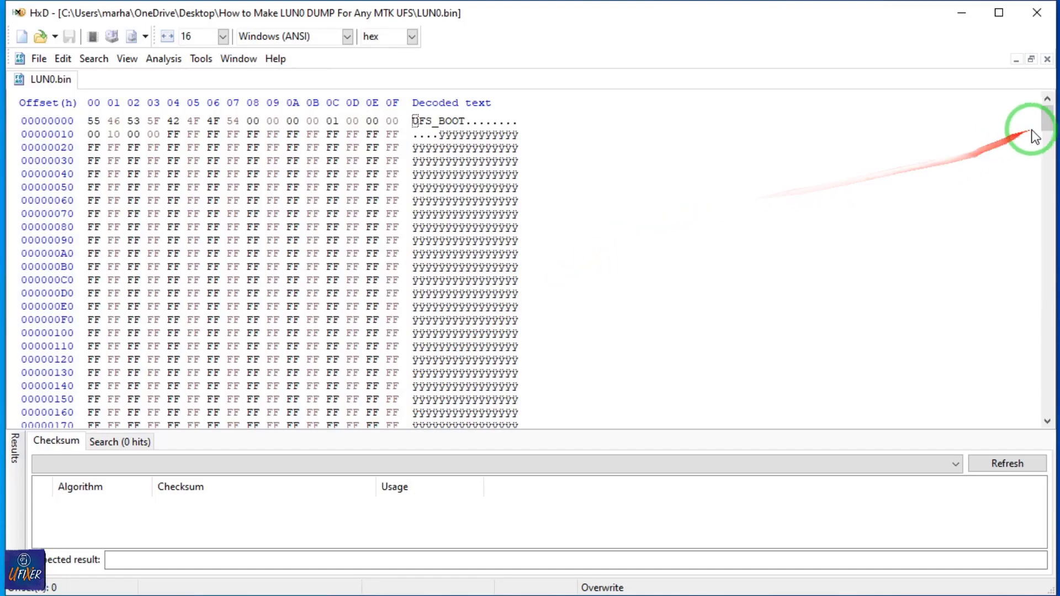
left_click_drag(1043, 126, 1019, 310)
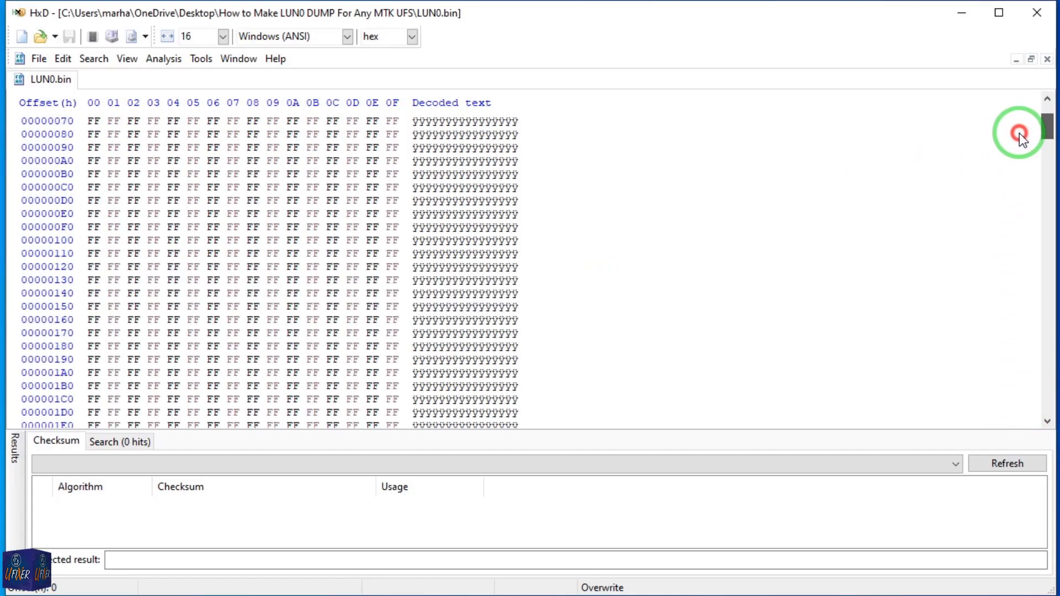
left_click_drag(1019, 134, 1029, 89)
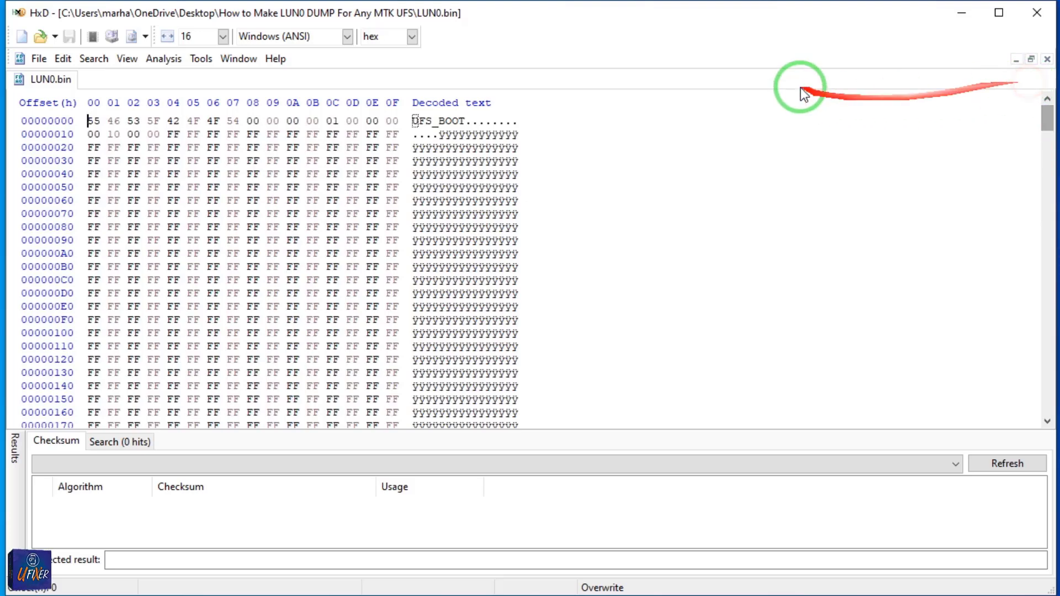
left_click(958, 15)
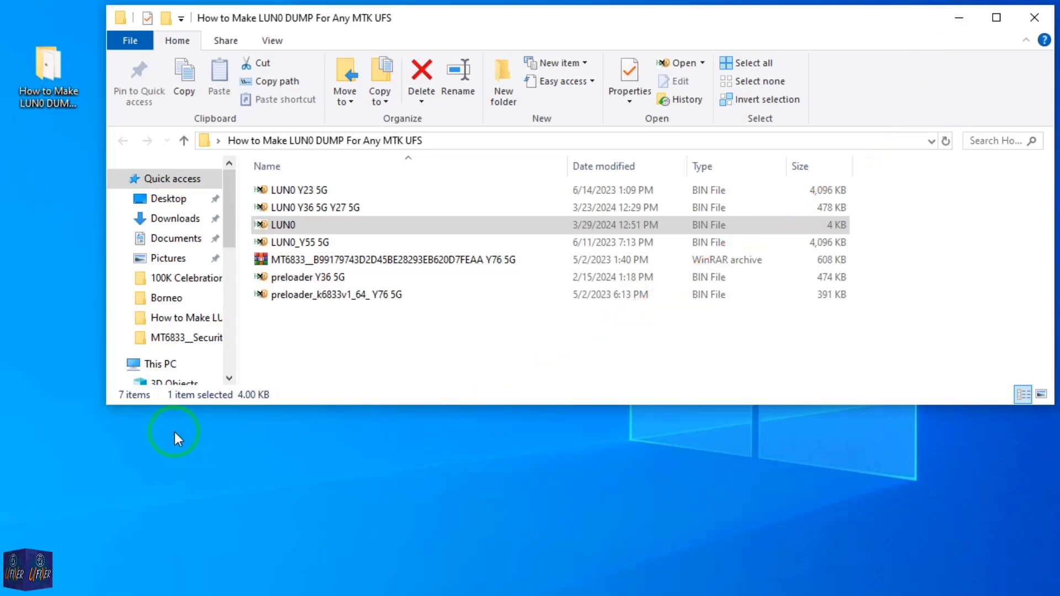
Open the preloader_k6833v1_64_ Y76 5G file in HxD and copy its entire contents.
left_click(284, 279)
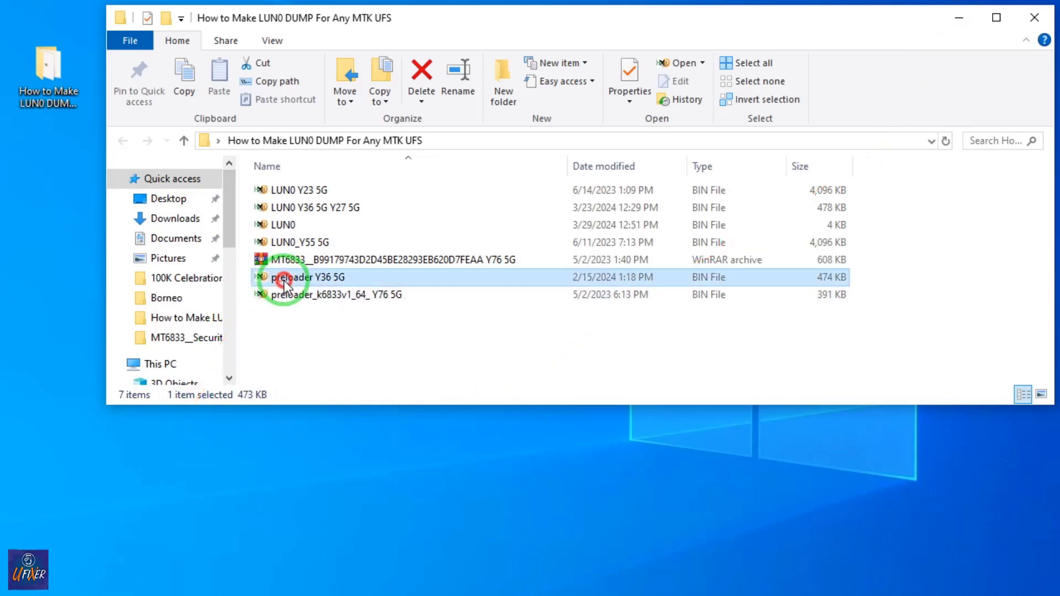
left_click(329, 296)
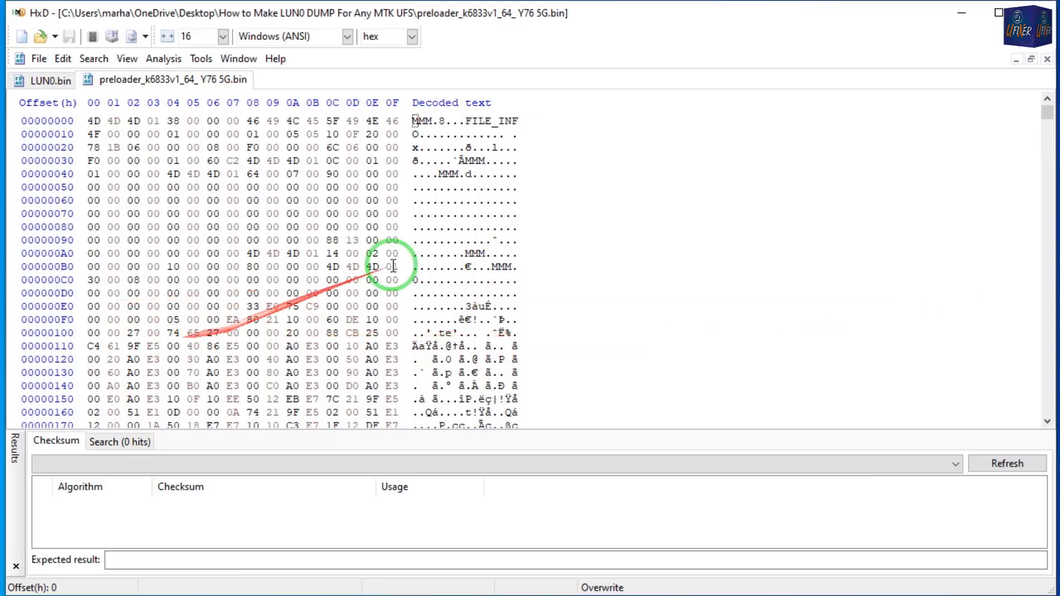
right_click(581, 154)
left_click(630, 315)
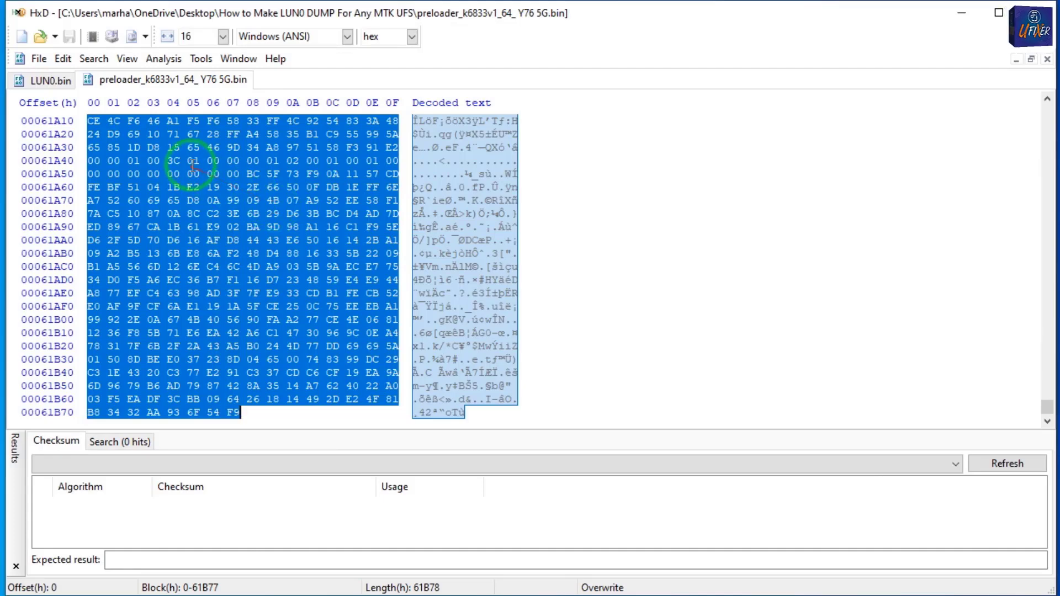
right_click(210, 174)
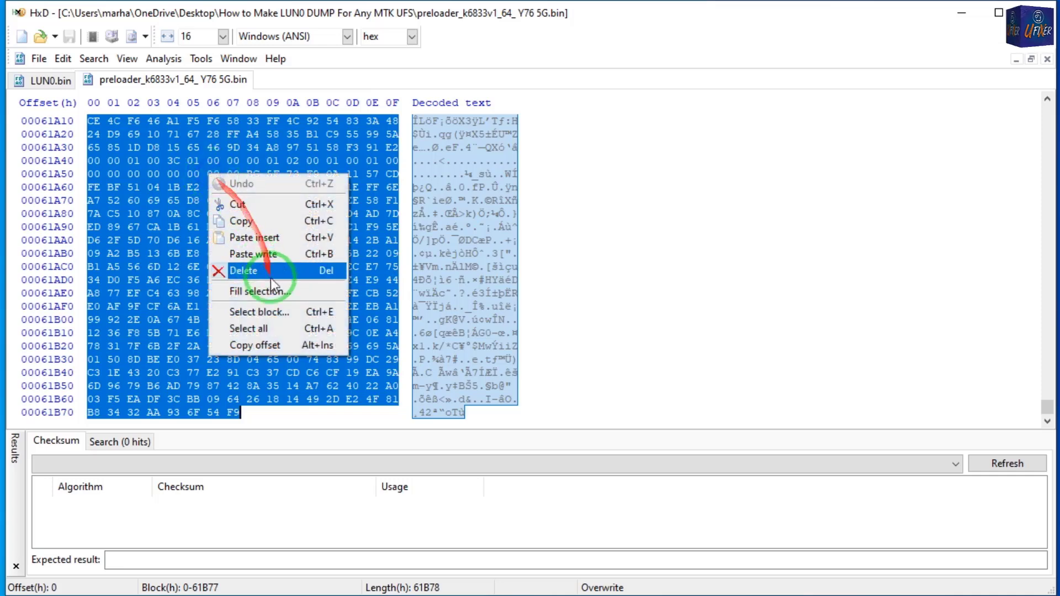
left_click(242, 220)
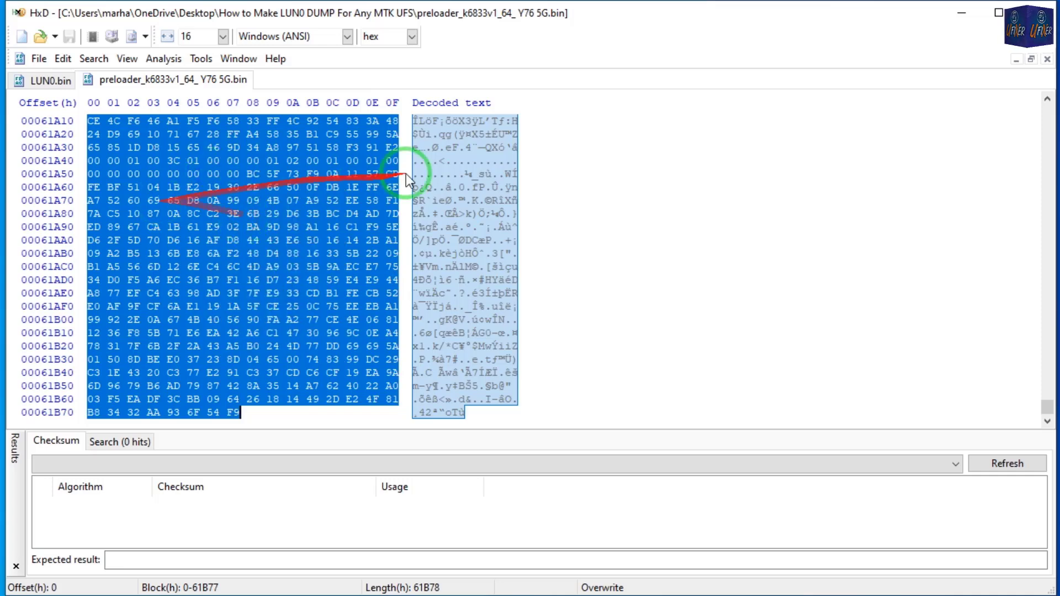
Paste-insert the copied preloader bytes at offset 1000, the end of LUN0.bin, and check the data around the insertion point.
left_click(57, 84)
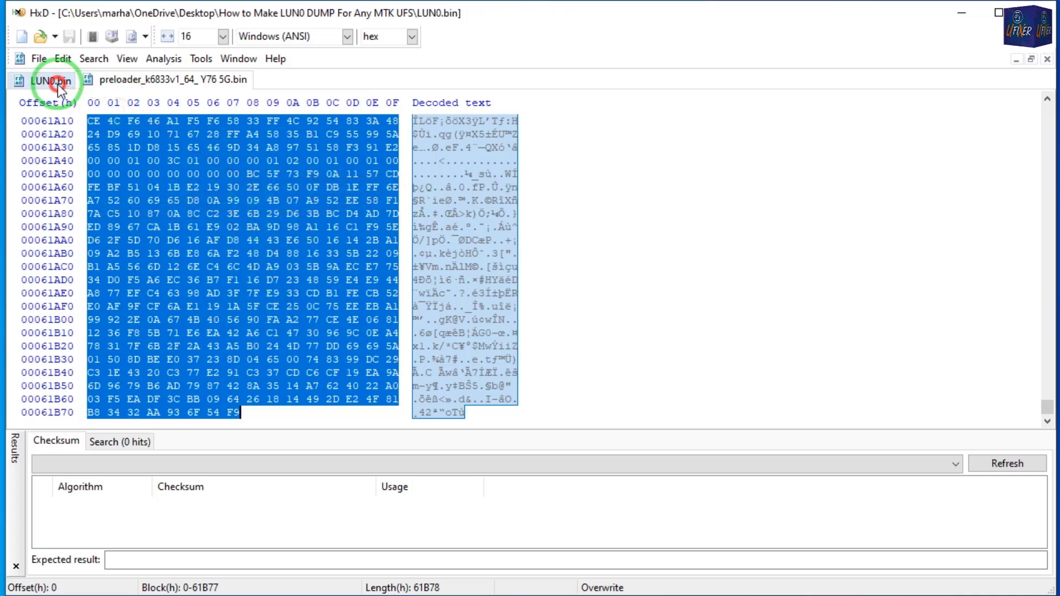
scroll(701, 340, "down", 4)
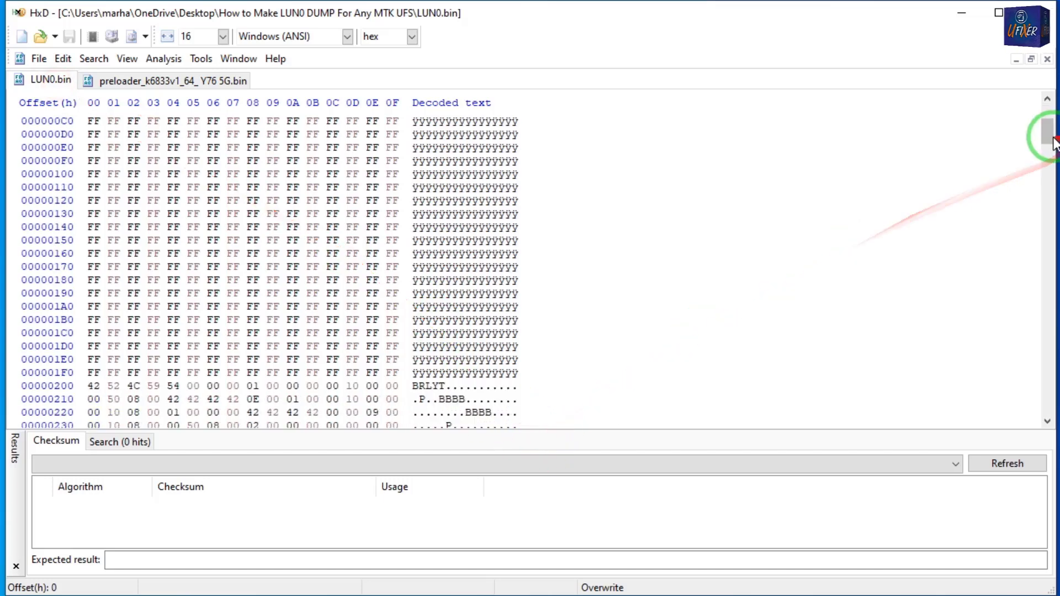
left_click_drag(1044, 131, 1018, 412)
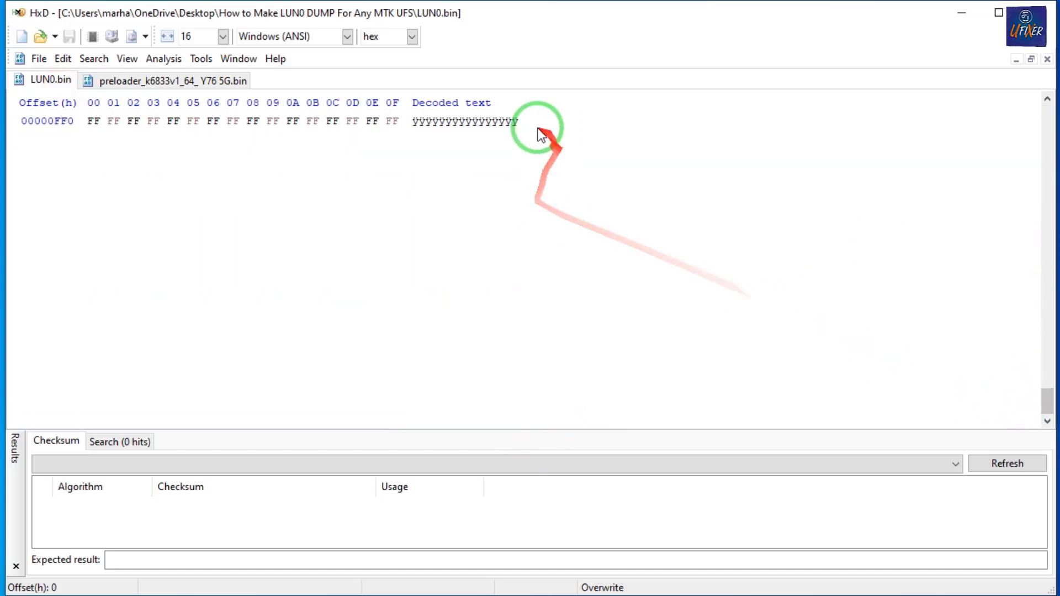
left_click(519, 122)
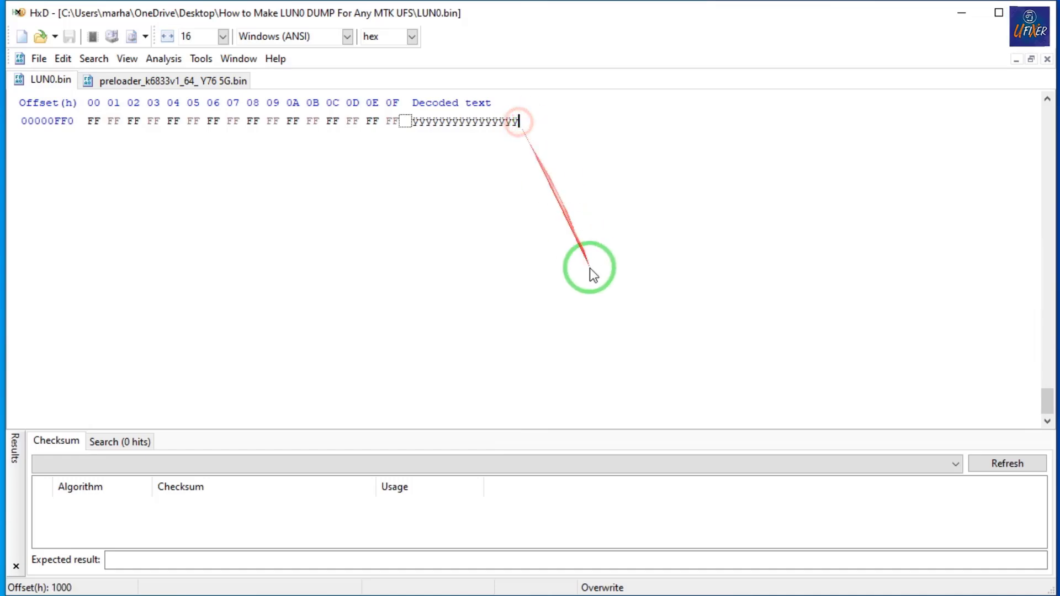
left_click(64, 59)
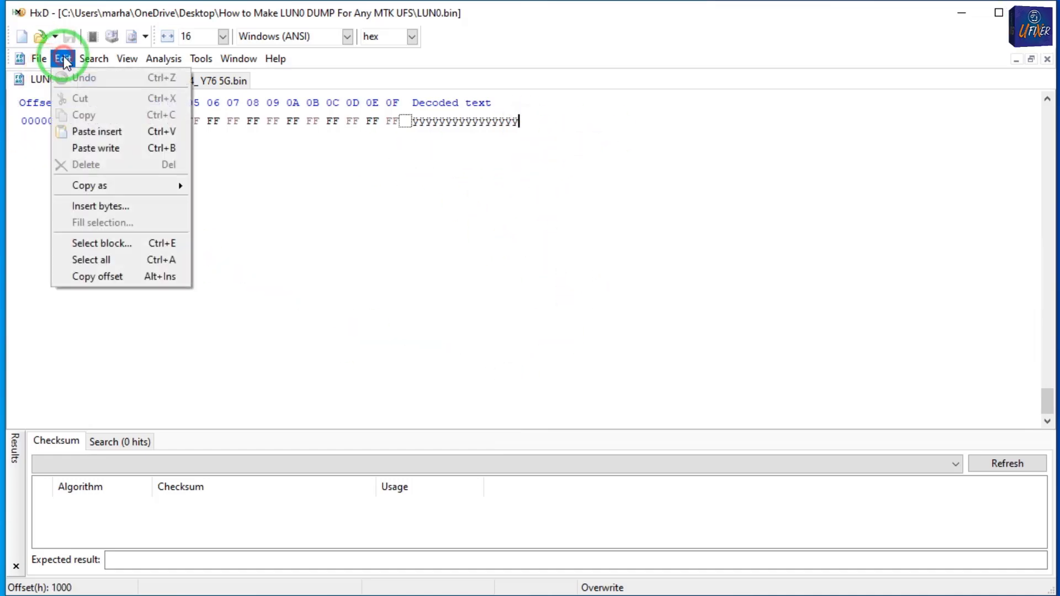
left_click(145, 133)
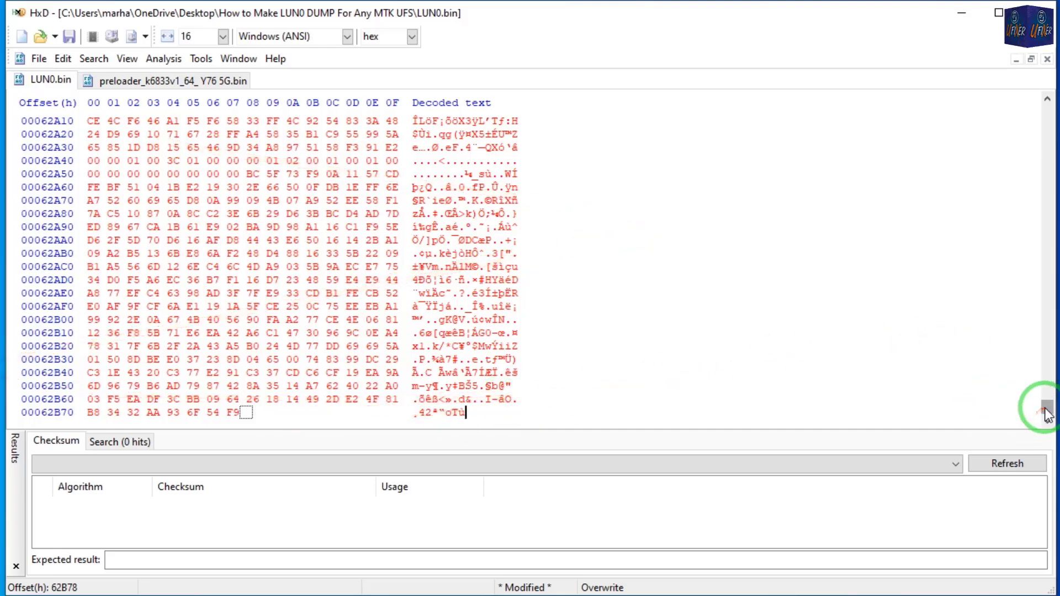
left_click_drag(1047, 411, 1022, 102)
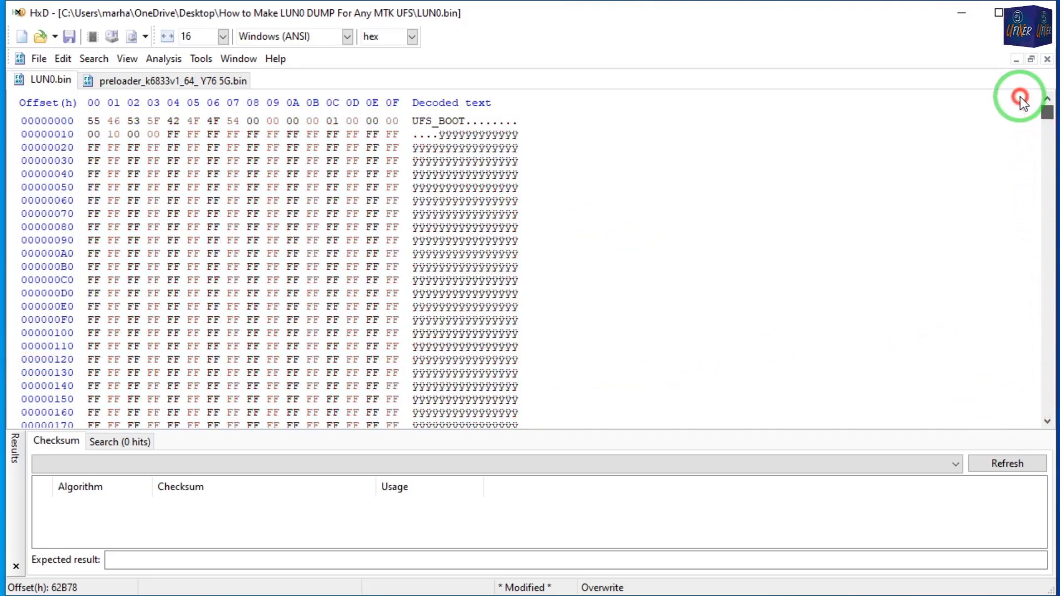
scroll(590, 347, "down", 18)
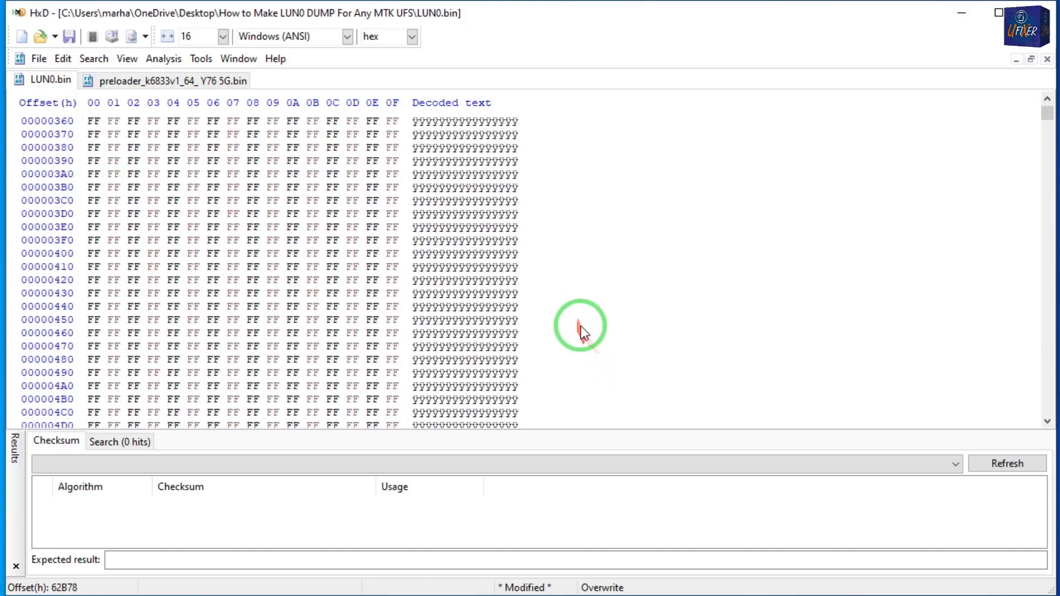
scroll(583, 334, "down", 10)
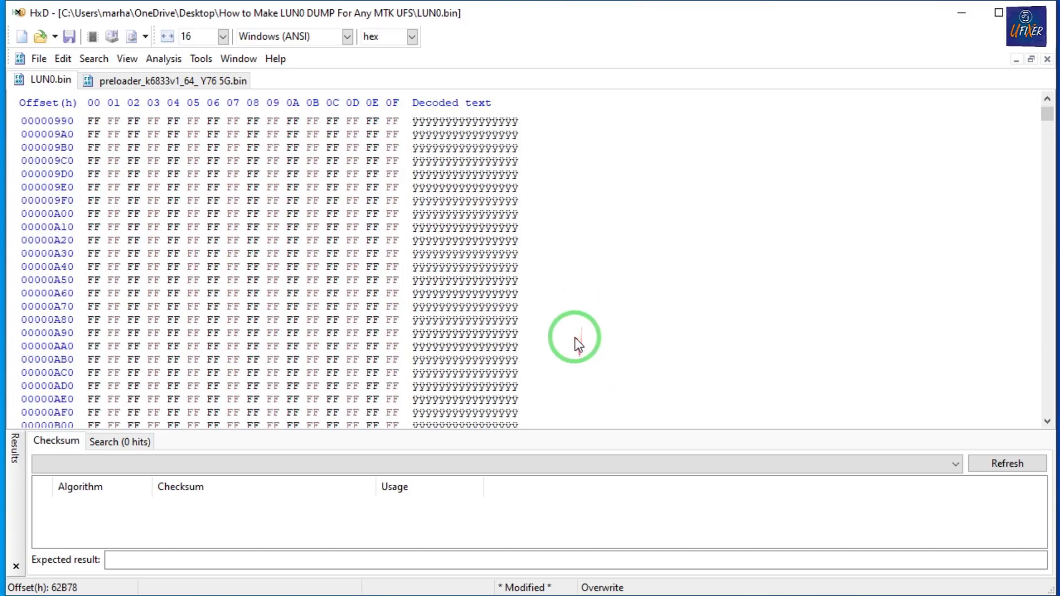
scroll(556, 359, "down", 19)
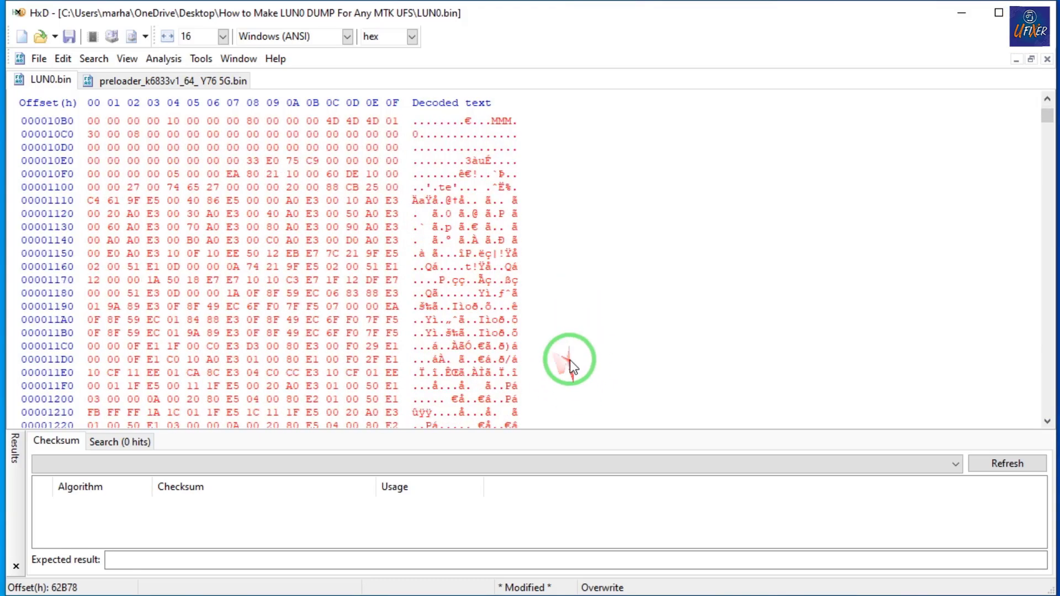
Save LUN0.bin with the inserted preloader data and close the preloader_k6833v1_64_ Y76 5G file.
scroll(559, 344, "up", 4)
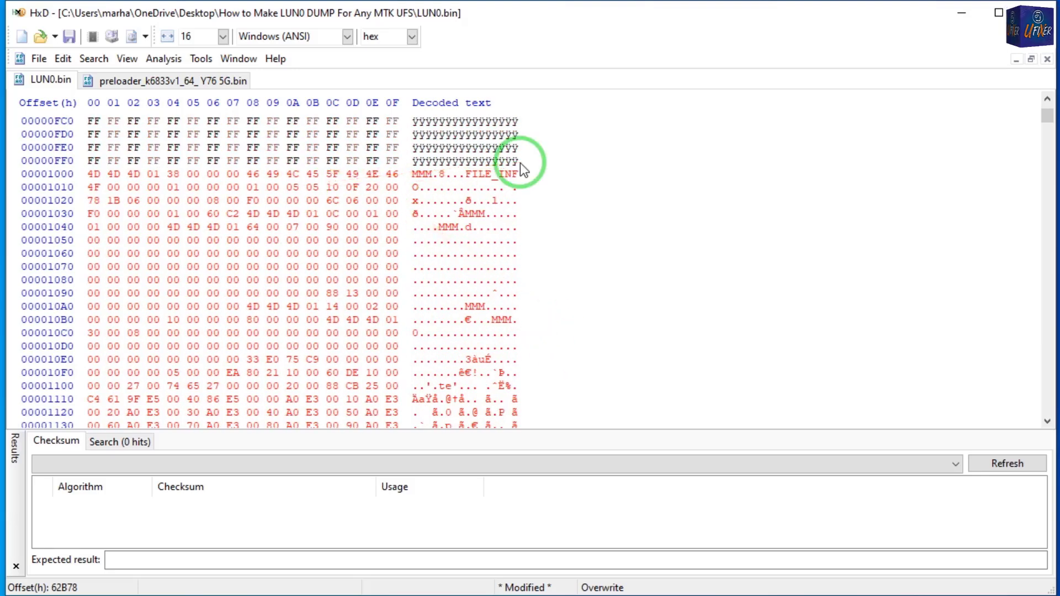
left_click(88, 58)
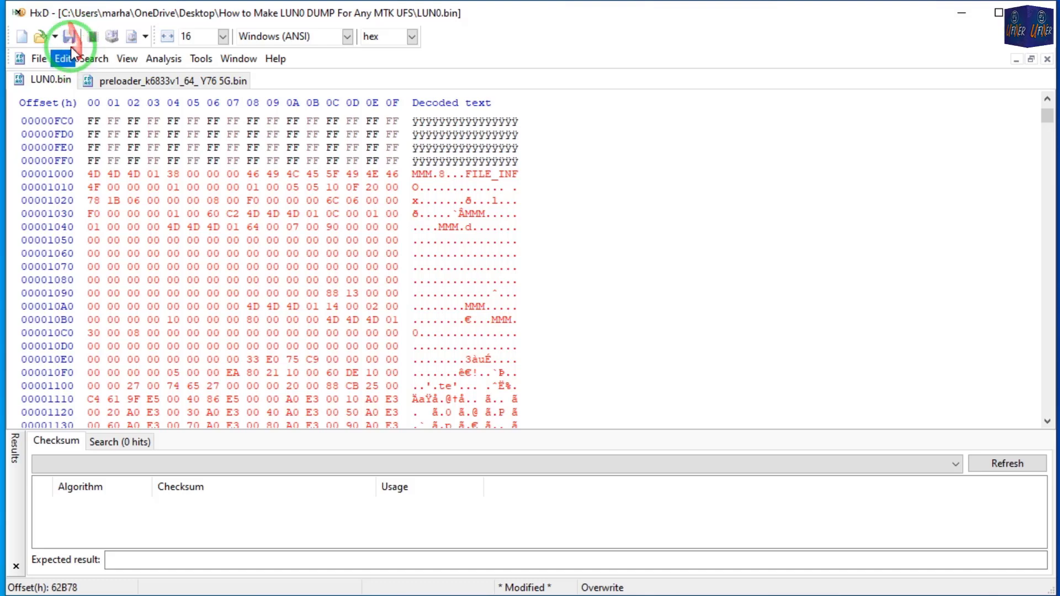
left_click(69, 38)
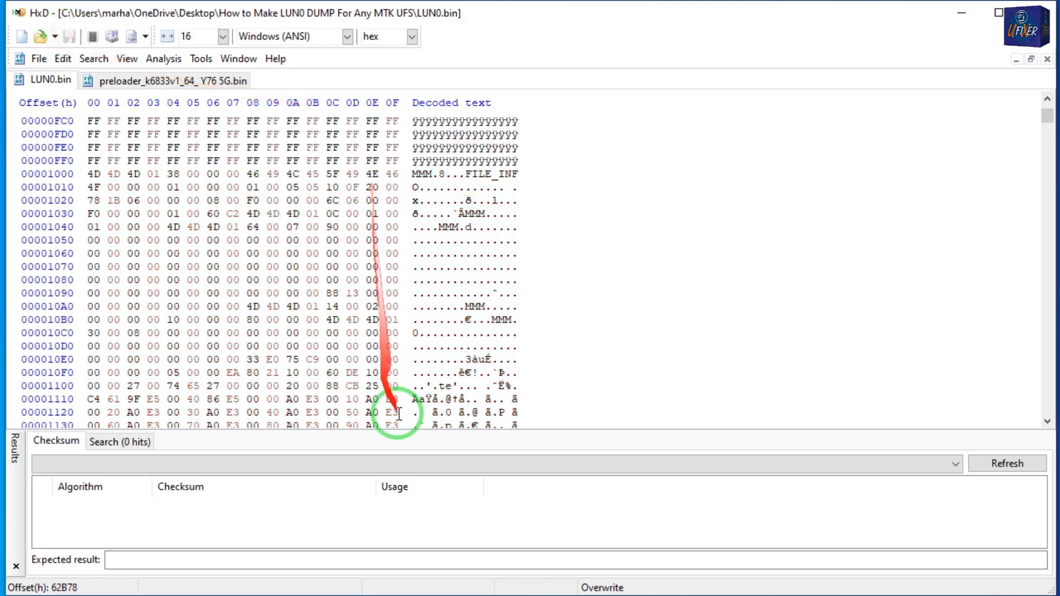
left_click(218, 82)
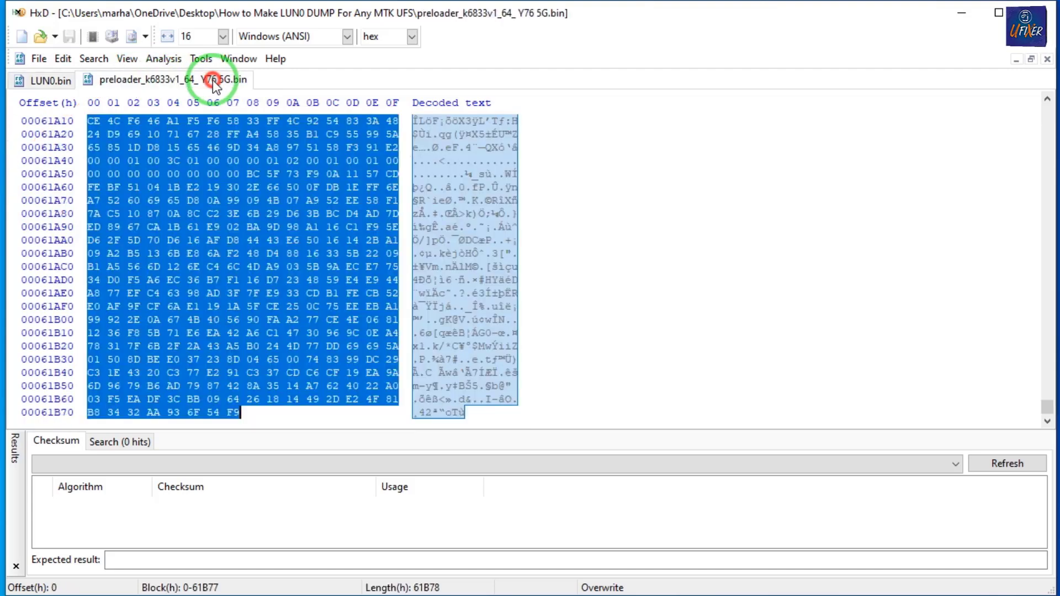
left_click(1047, 60)
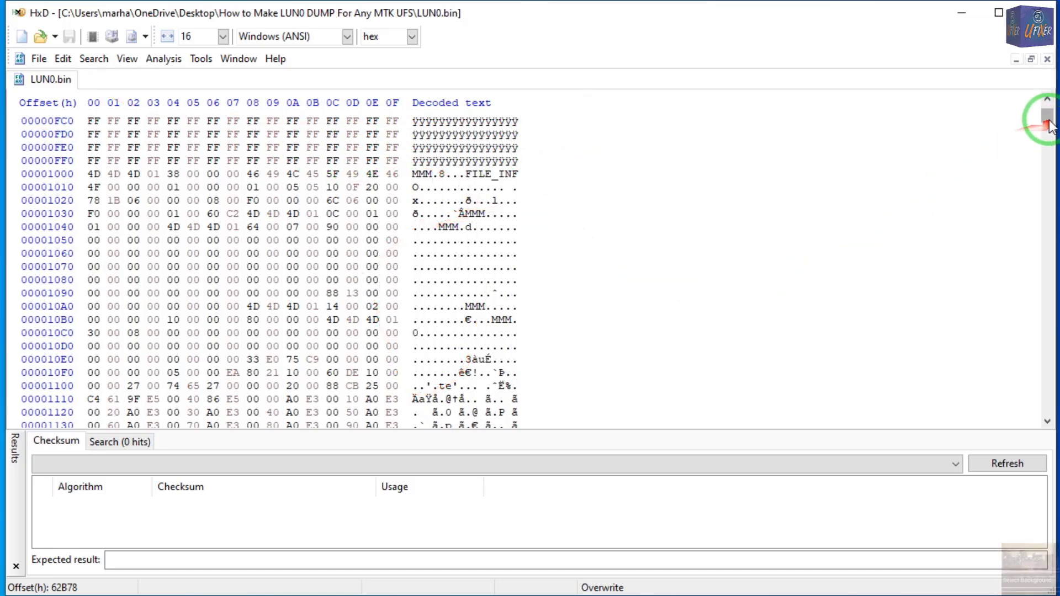
Review the saved LUN0.bin from the UFS_BOOT header to the preloader data starting at offset 1000.
left_click_drag(1047, 117, 1049, 111)
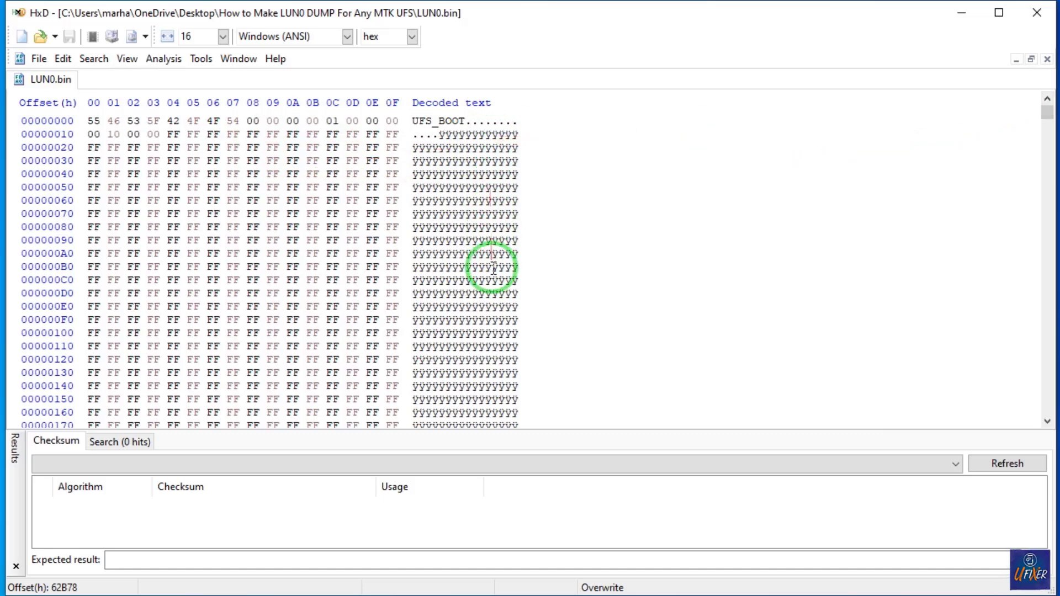
scroll(493, 269, "down", 6)
scroll(477, 307, "down", 20)
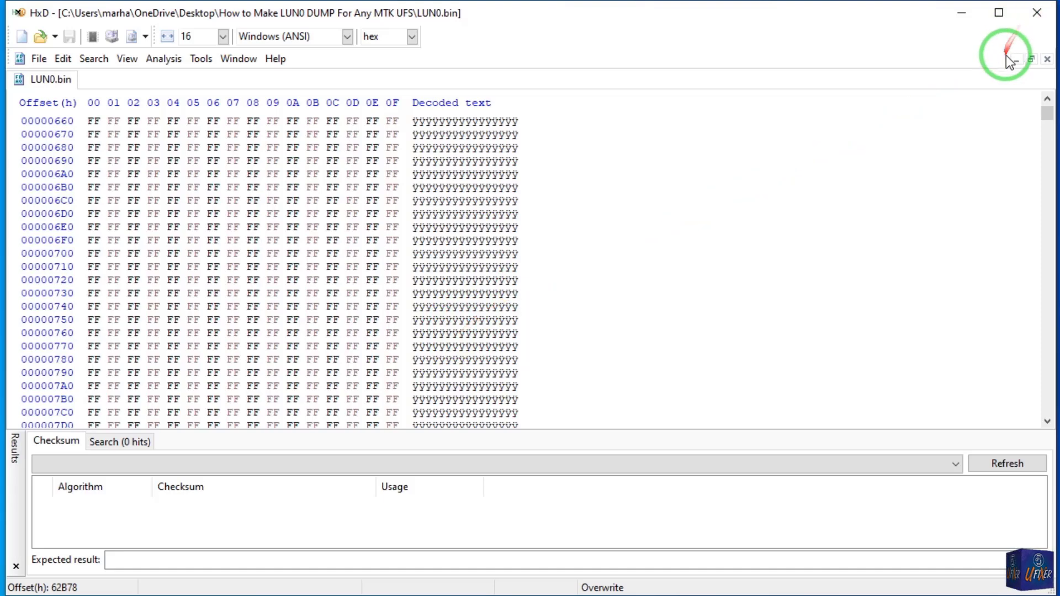
scroll(497, 292, "down", 20)
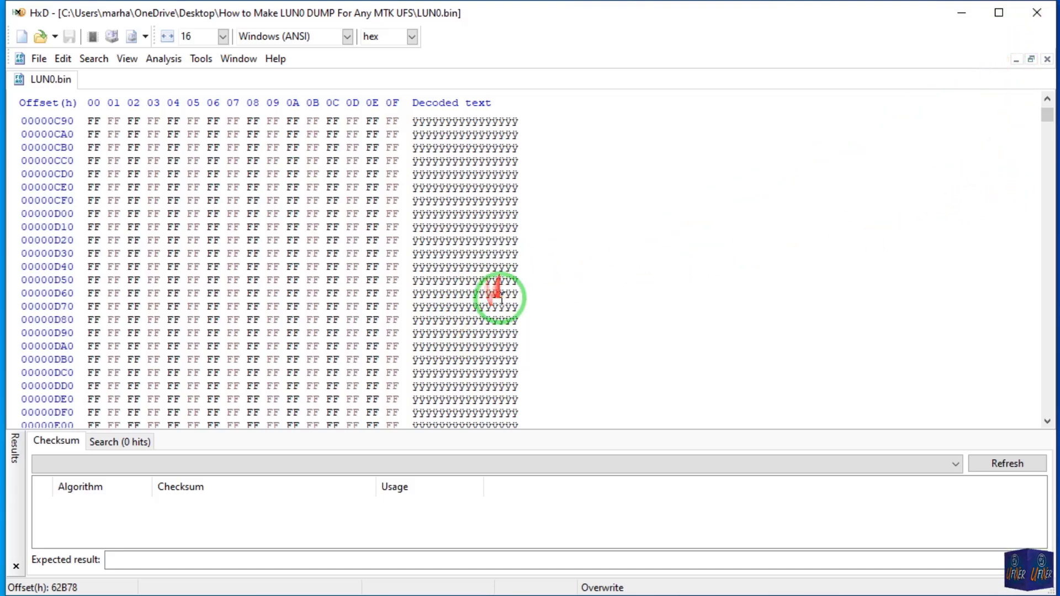
scroll(519, 278, "down", 7)
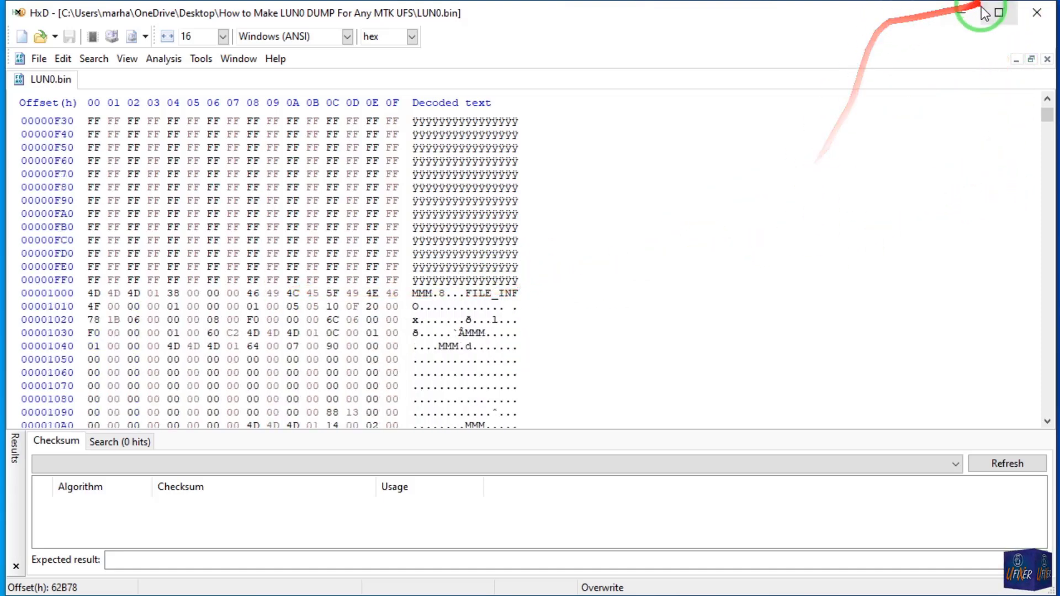
Return to the dump folder and compare the LUN0 file with its backup and the LUN0 Y23 5G dump.
left_click(966, 19)
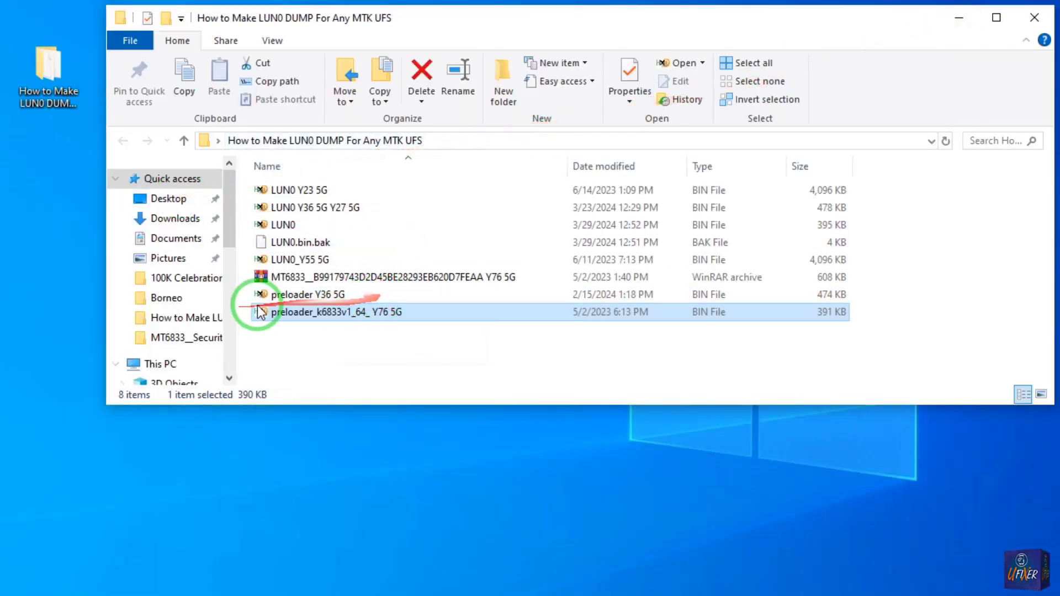
left_click(262, 226)
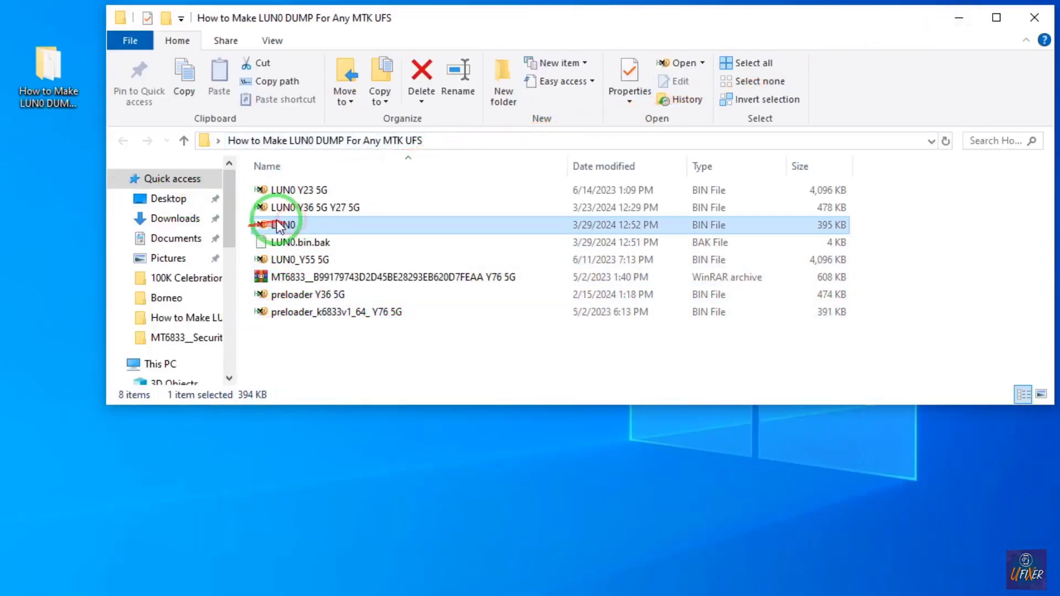
left_click(308, 243)
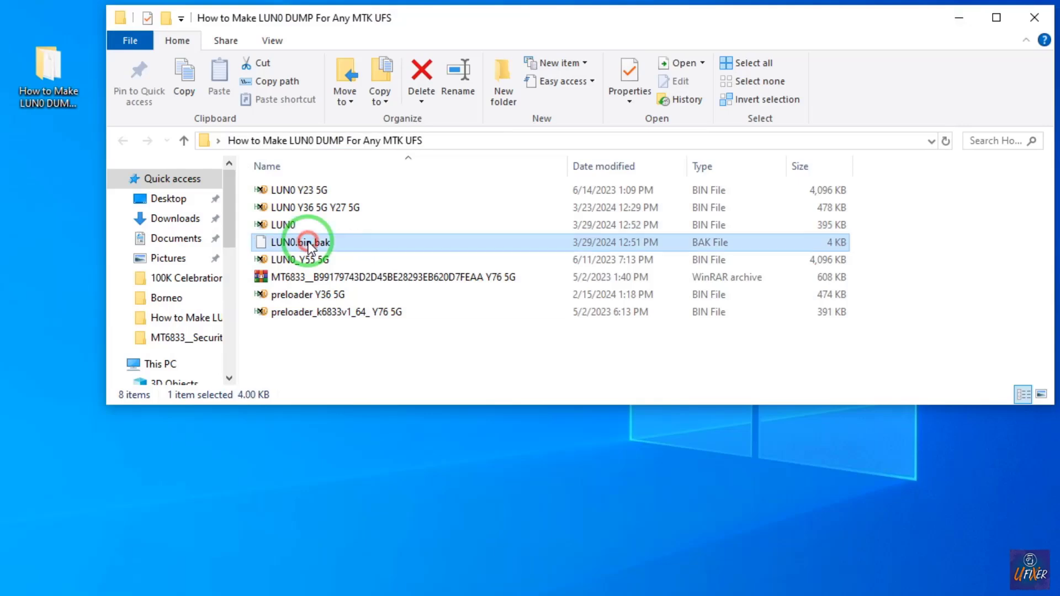
left_click(294, 226)
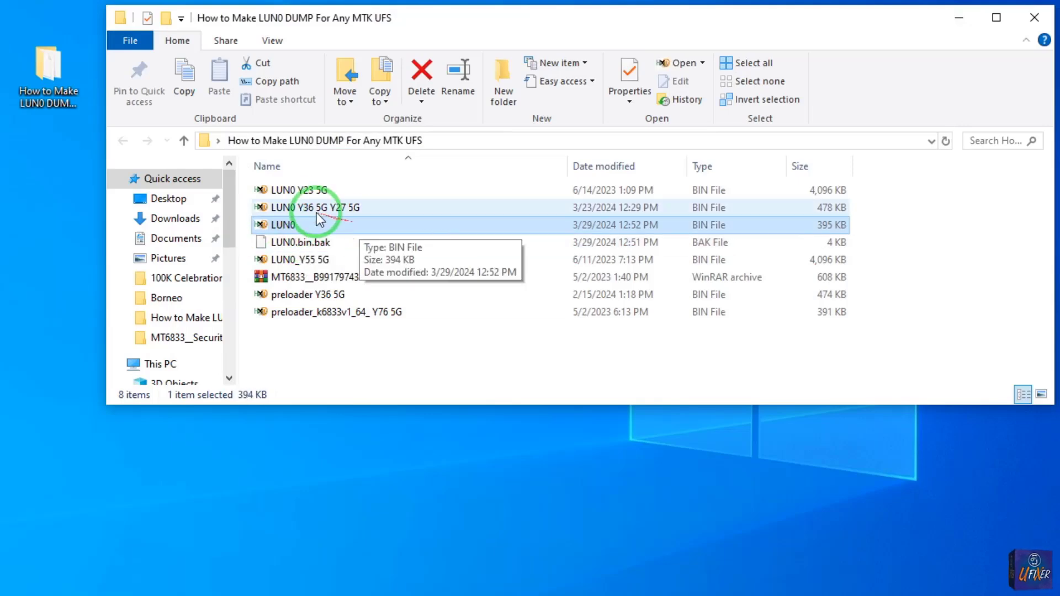
left_click(298, 190)
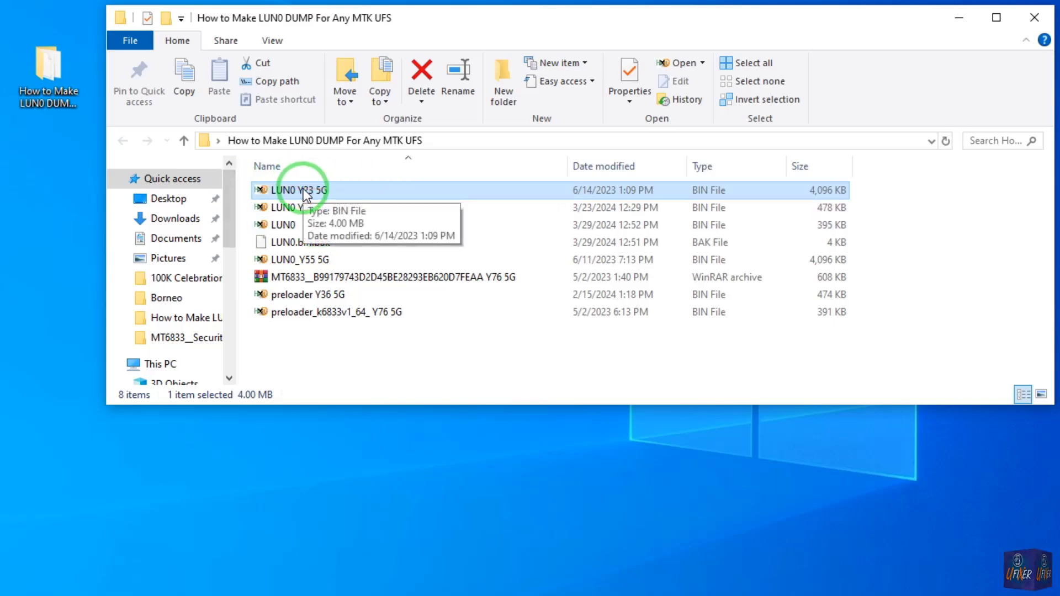
Inspect preloader.bin inside the MT6833 Y76 5G archive in HxD, then close it and the archive.
double_click(425, 279)
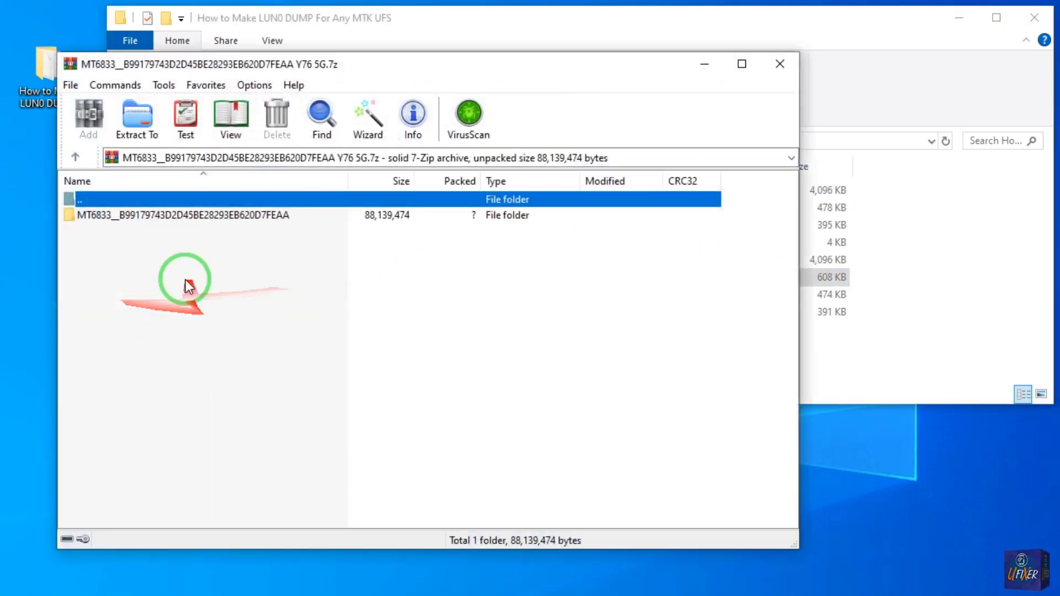
left_click(184, 215)
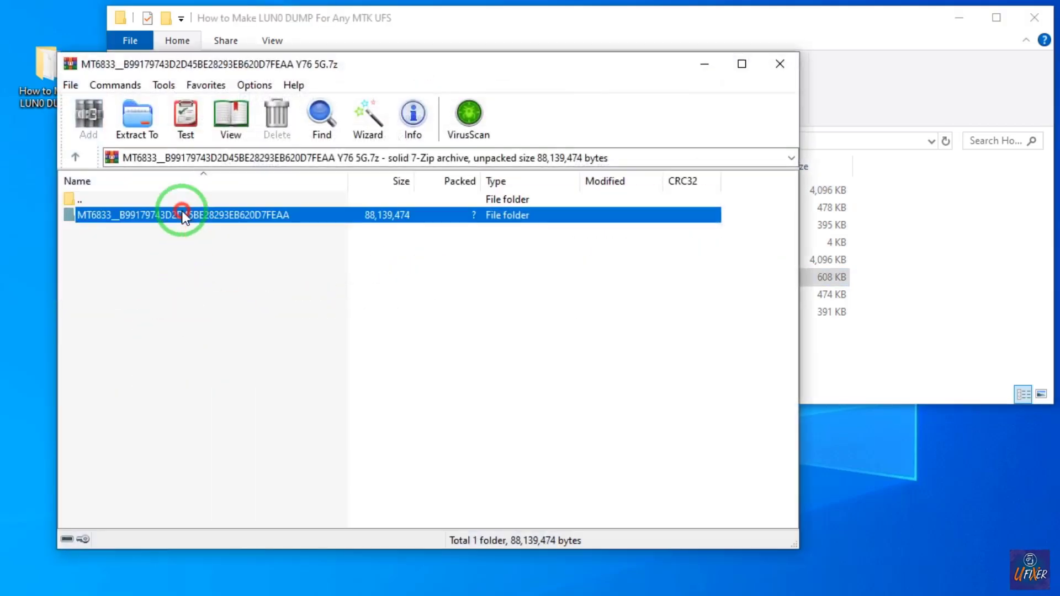
double_click(184, 215)
left_click(105, 282)
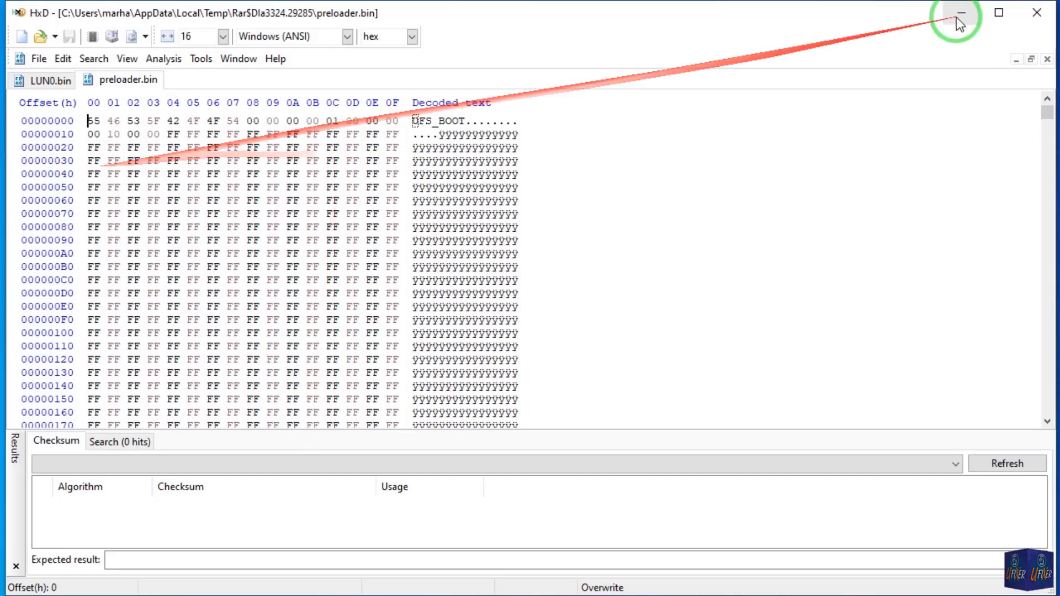
left_click_drag(1048, 118, 1049, 153)
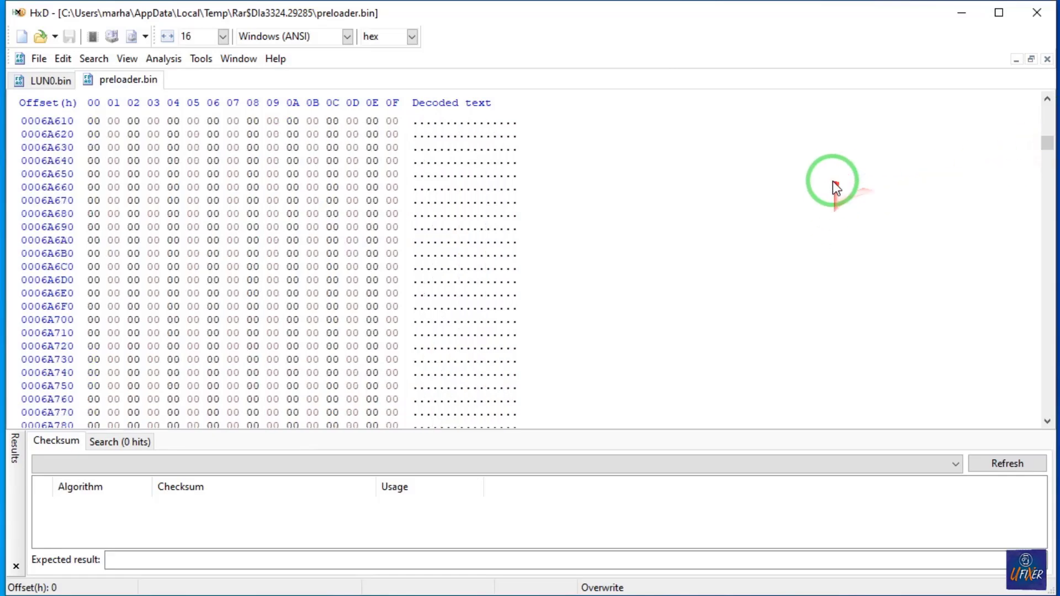
left_click(1046, 59)
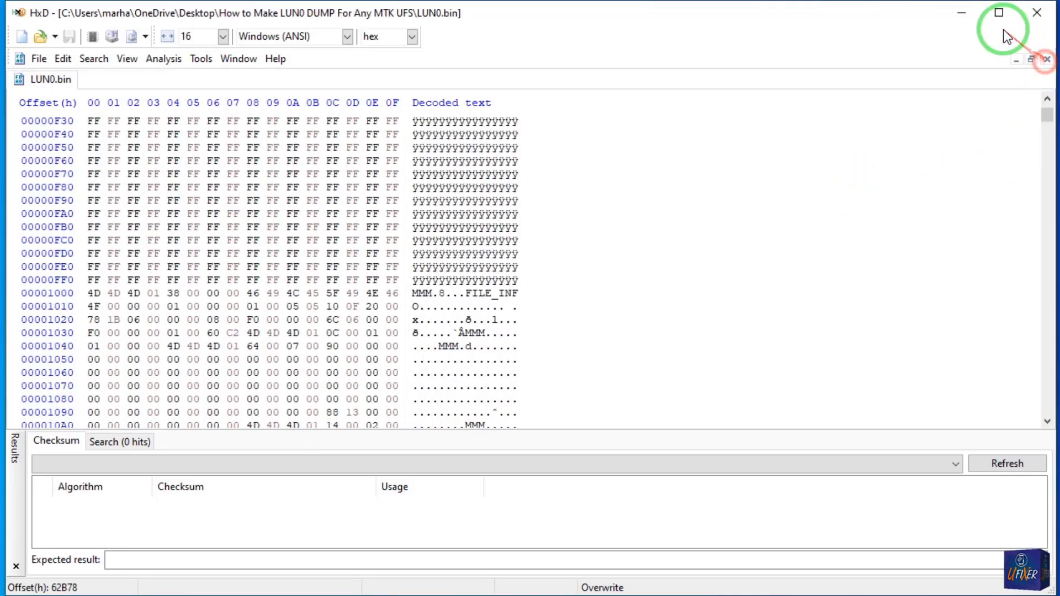
left_click(965, 18)
left_click(741, 62)
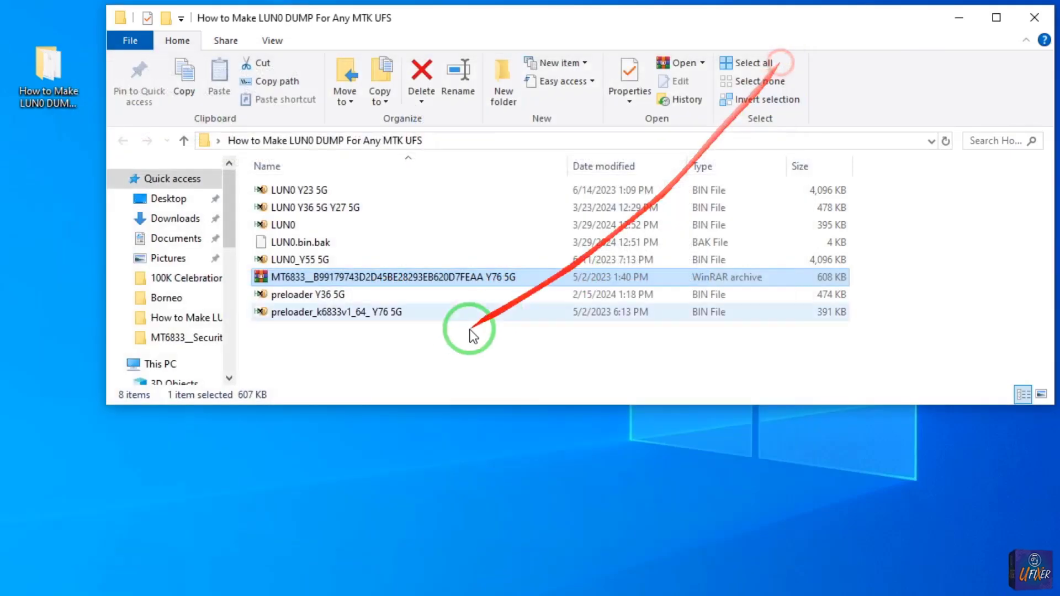
Open the LUN0 Y36 5G Y27 5G dump in HxD and examine its layout from the header to offset 1000.
left_click(286, 225)
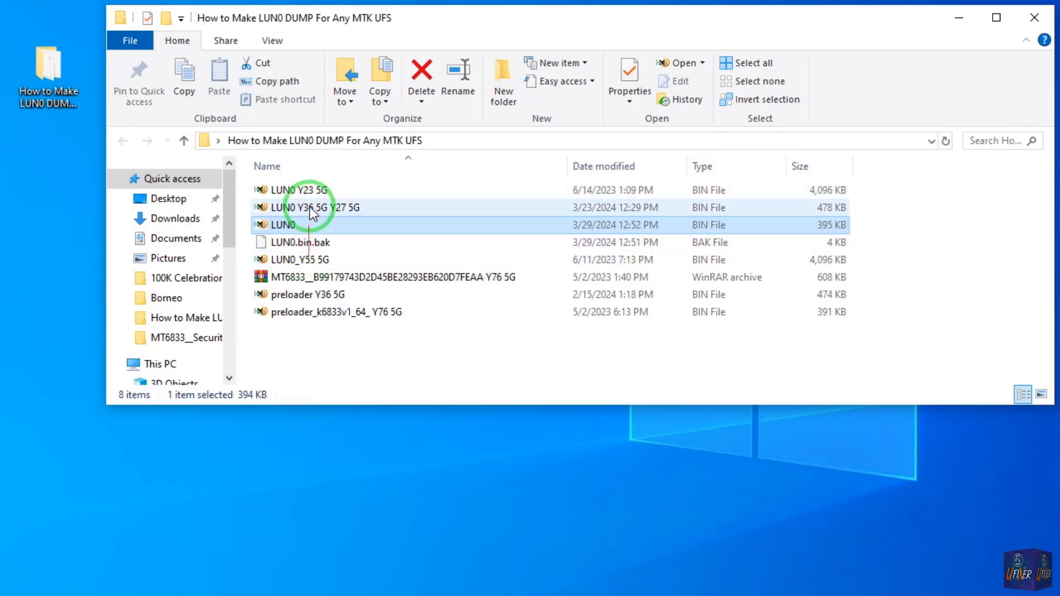
left_click(311, 192)
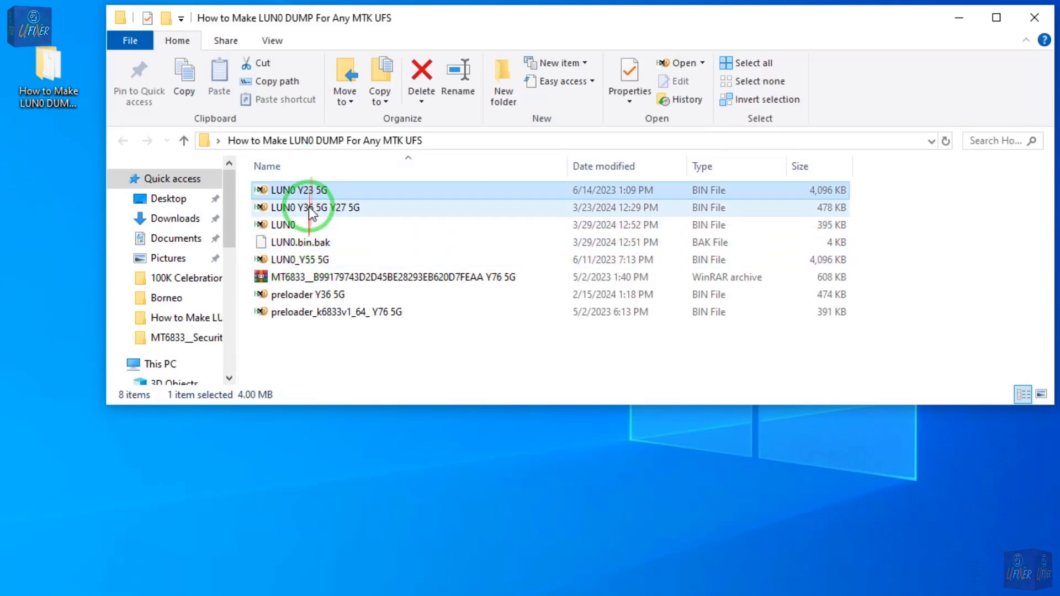
left_click(311, 210)
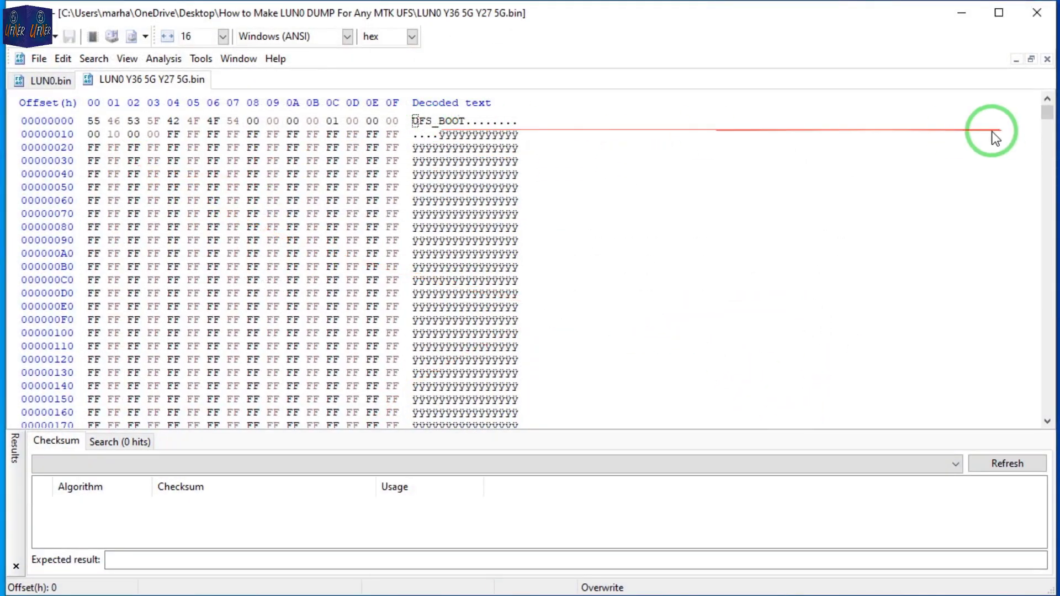
scroll(989, 166, "down", 16)
scroll(543, 248, "down", 20)
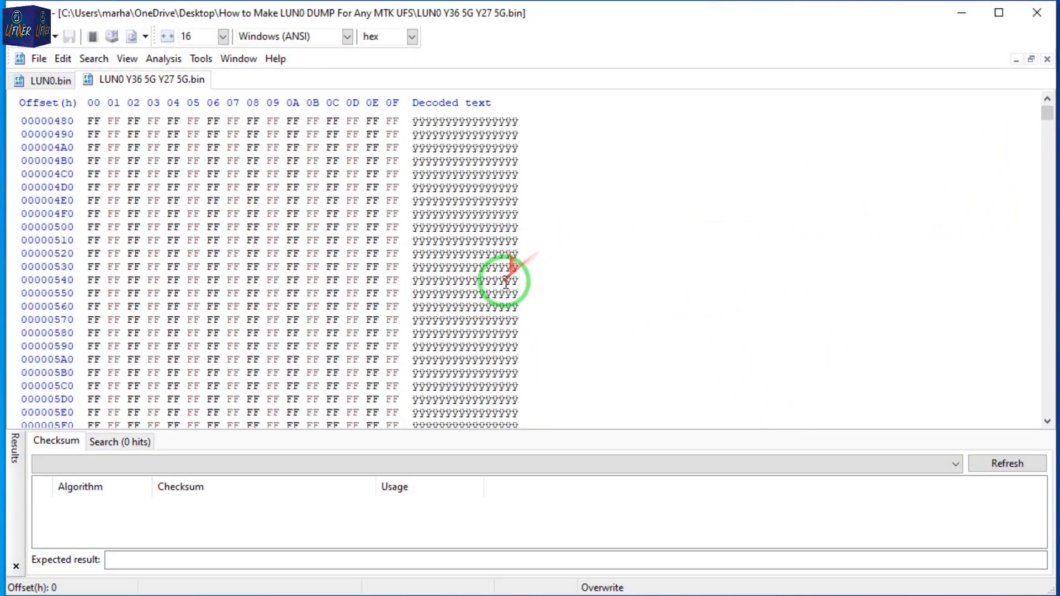
scroll(522, 286, "down", 9)
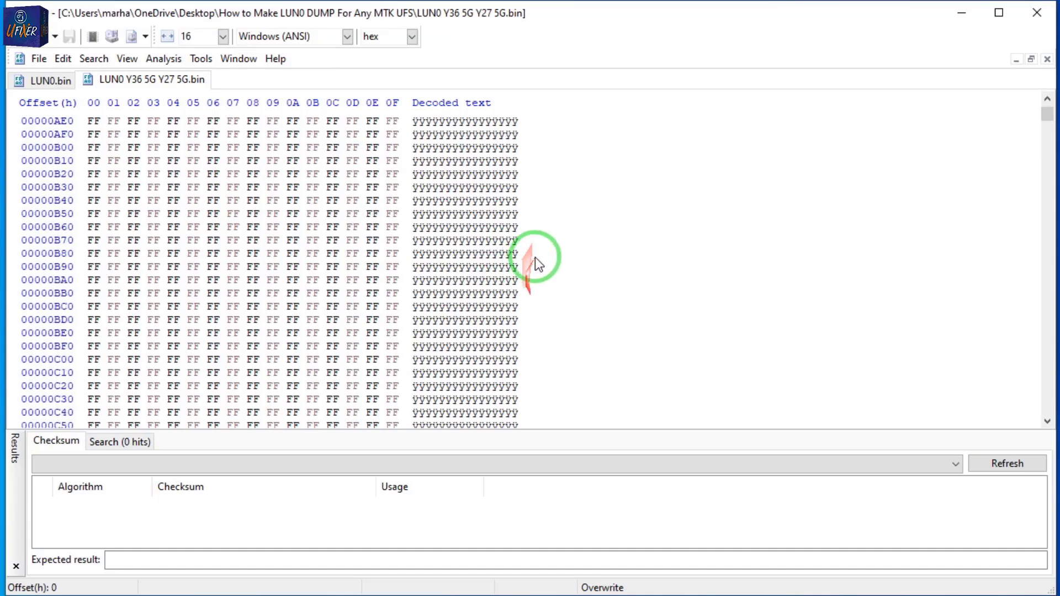
scroll(535, 265, "down", 8)
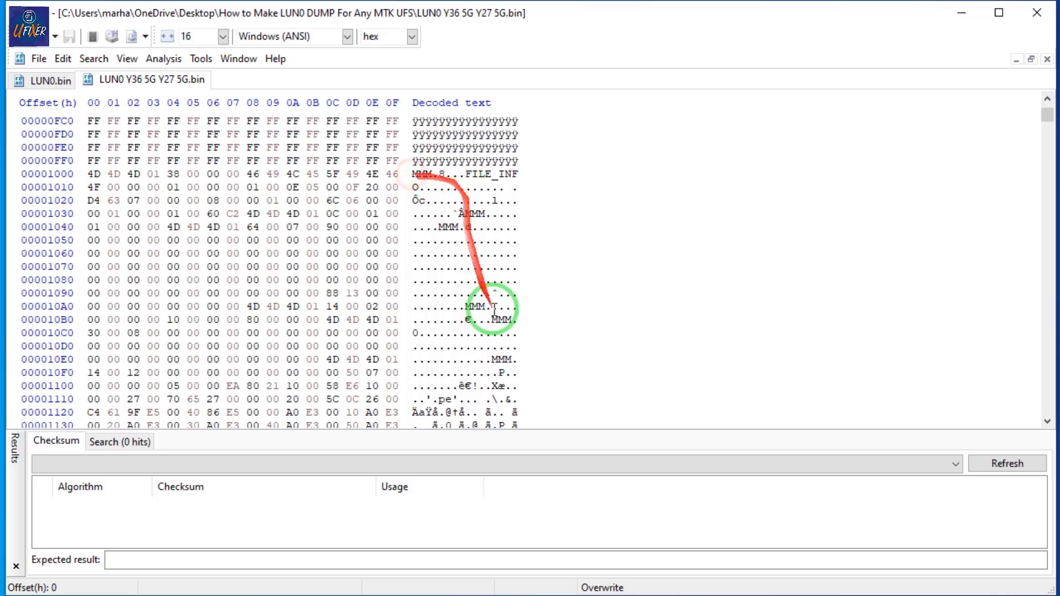
Compare the LUN0.bin data around offset 1000 with the reference dump, then close LUN0.bin and HxD.
left_click(50, 80)
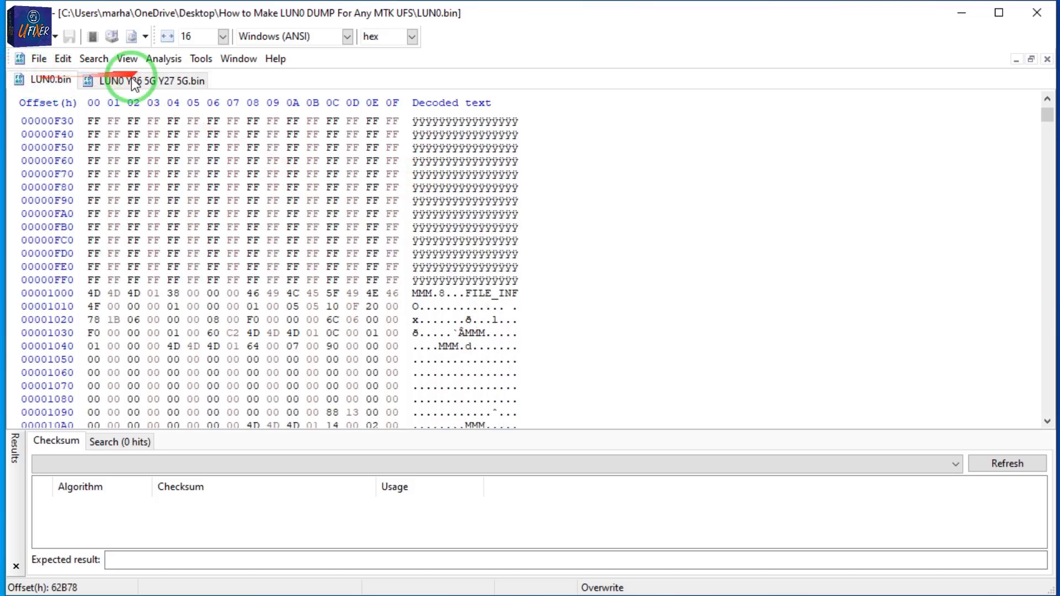
scroll(428, 288, "down", 7)
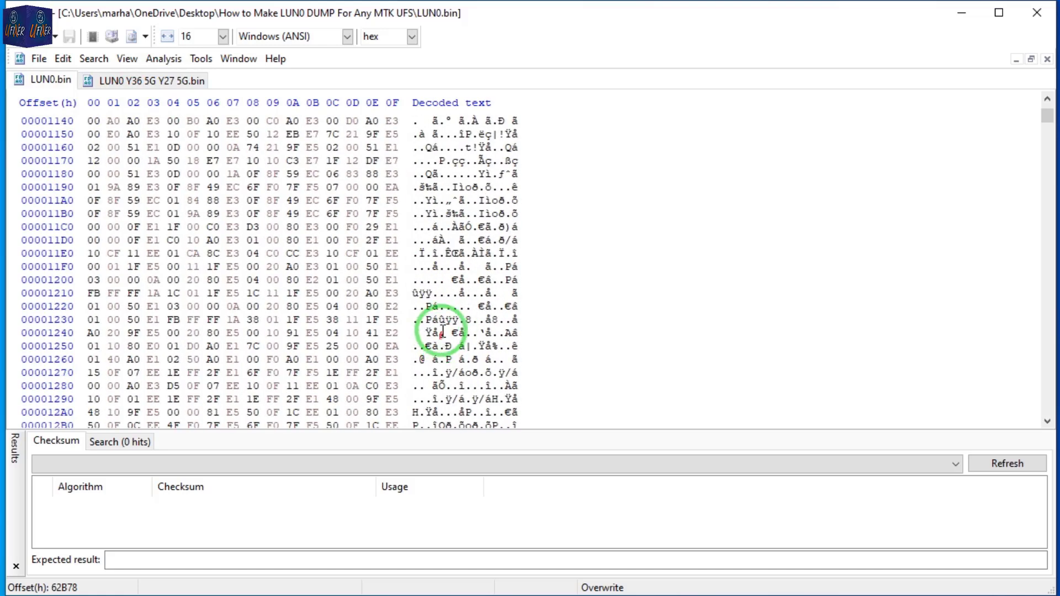
scroll(438, 331, "up", 3)
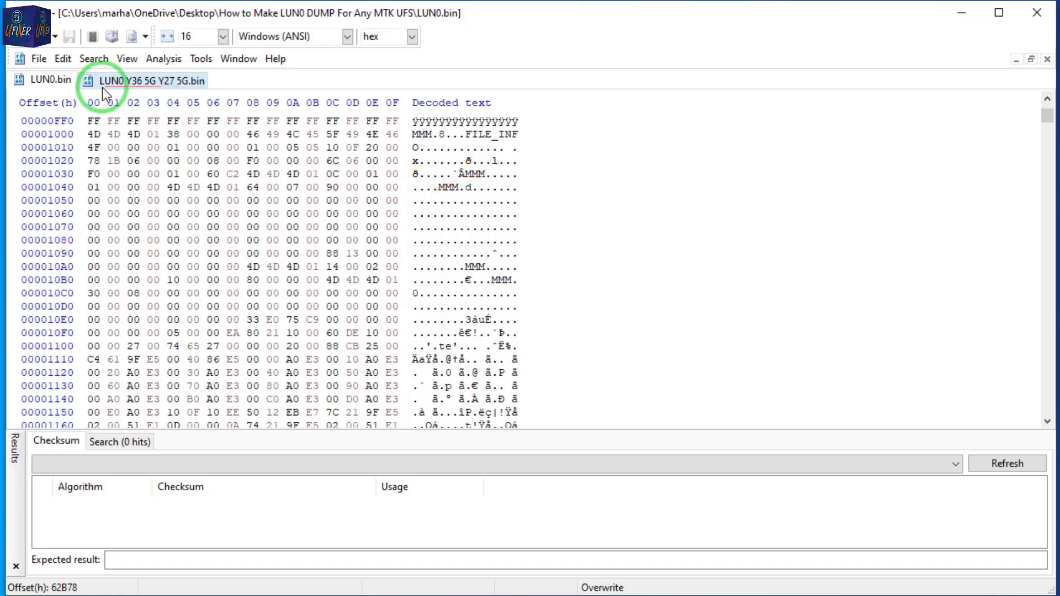
left_click(1046, 59)
left_click(1045, 58)
left_click(1033, 14)
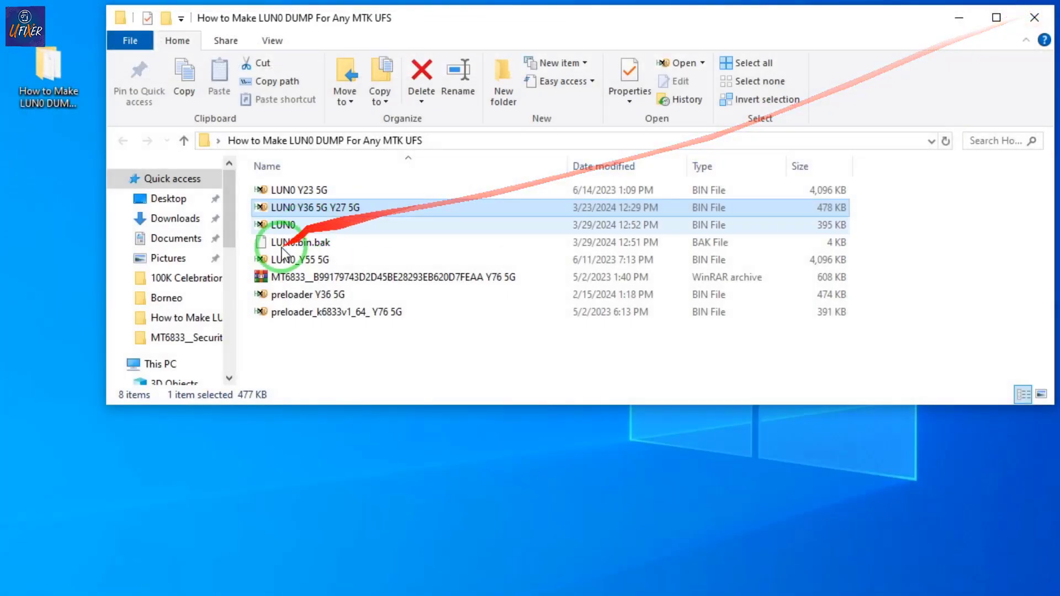
Check the sizes of the finished LUN0 file and its LUN0.bin.bak backup in the dump folder.
left_click(276, 225)
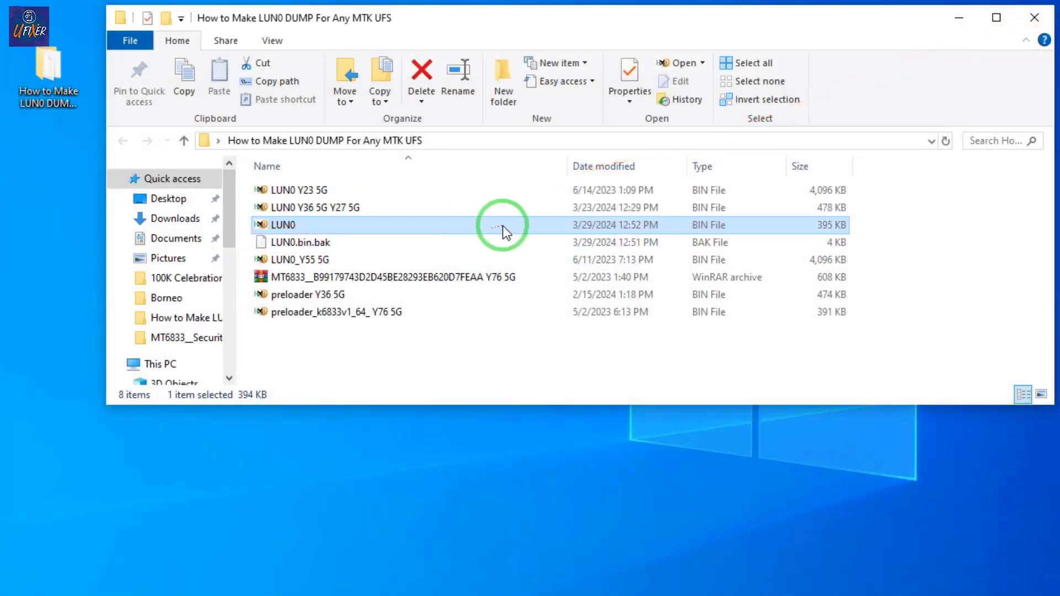
left_click(829, 244)
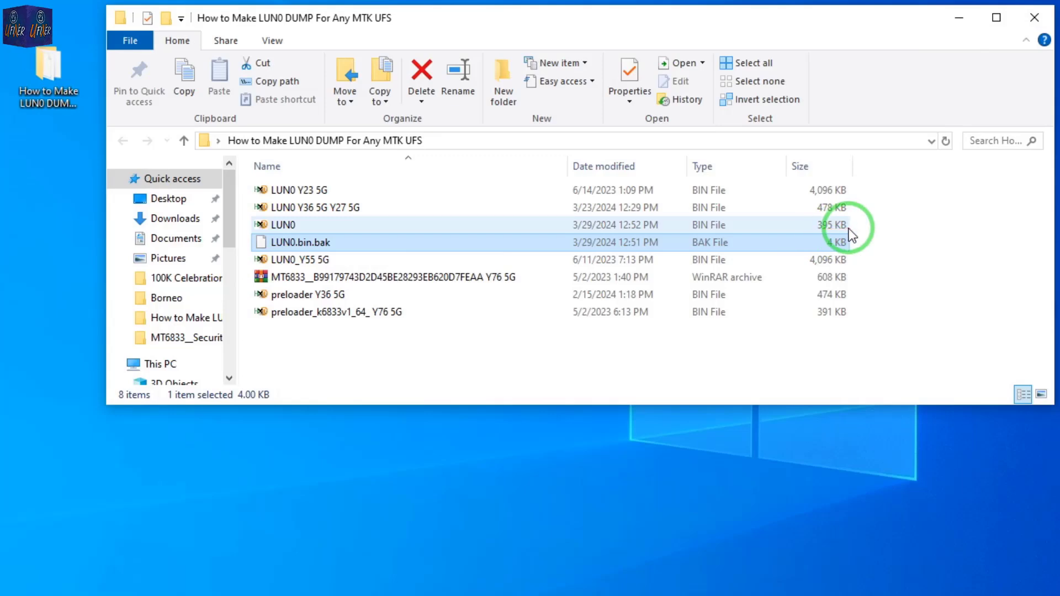
left_click(292, 230)
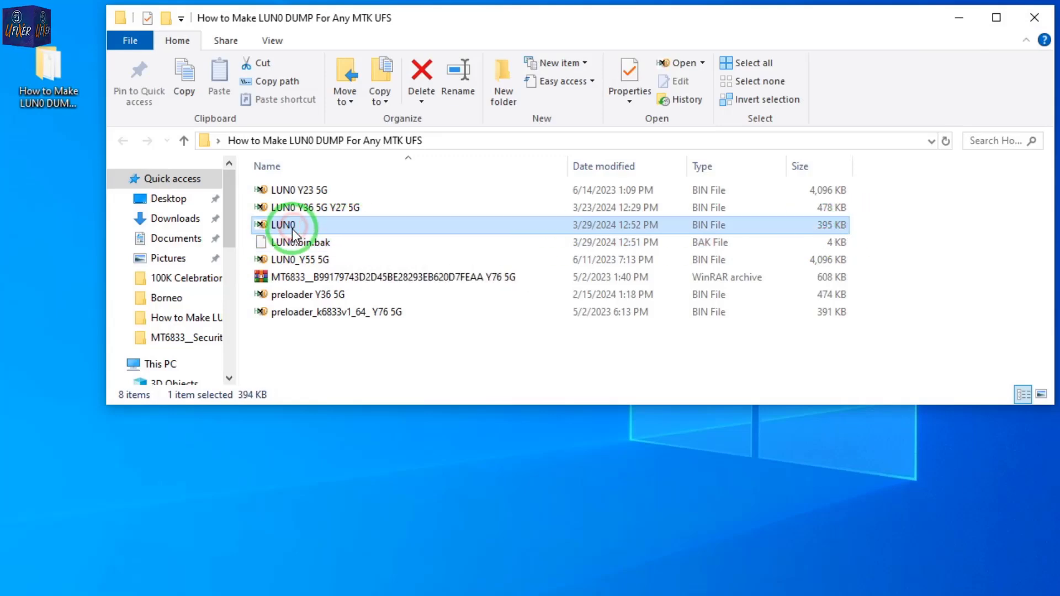
Switch to EasyJTAG's eMMC_tool and assign LUN0.bin from the How to Make LUN0 DUMP For Any MTK UFS folder to LUN 0 (Main Boot A).
left_click(444, 145)
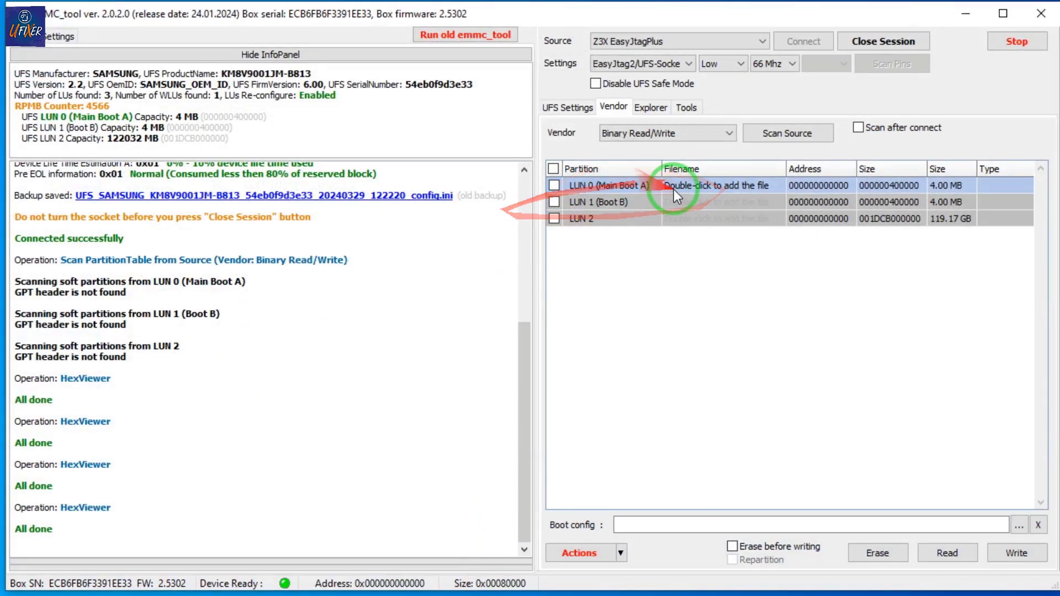
double_click(685, 188)
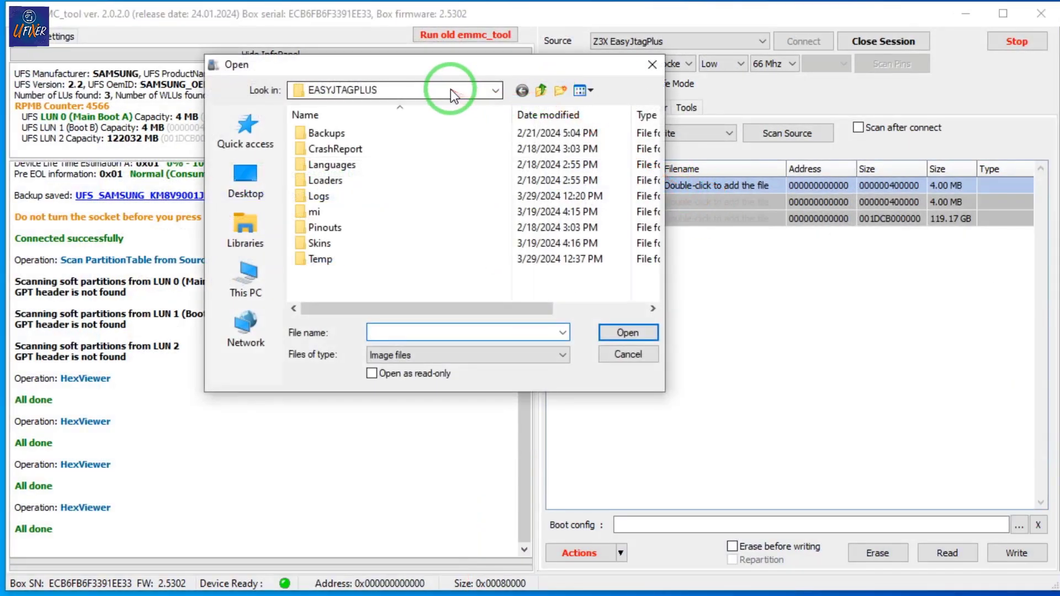
left_click(260, 180)
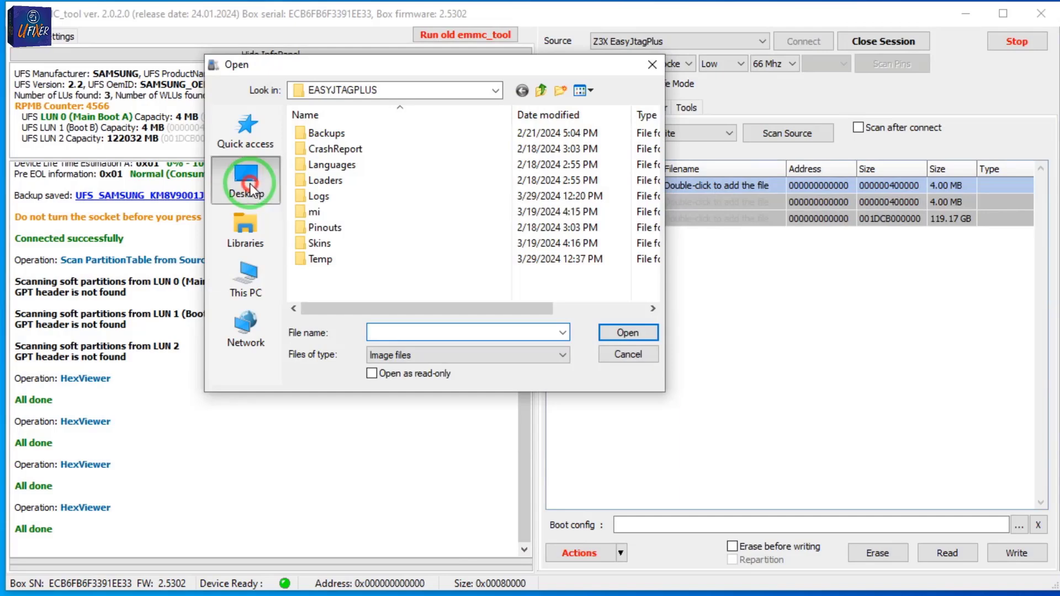
type("h")
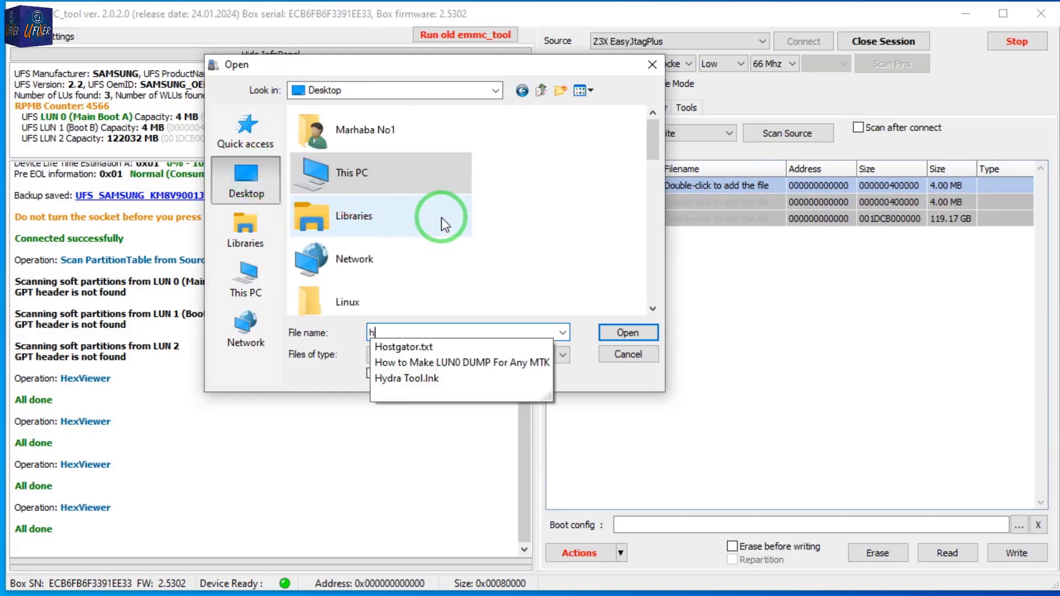
left_click(539, 205)
scroll(523, 201, "down", 5)
double_click(442, 133)
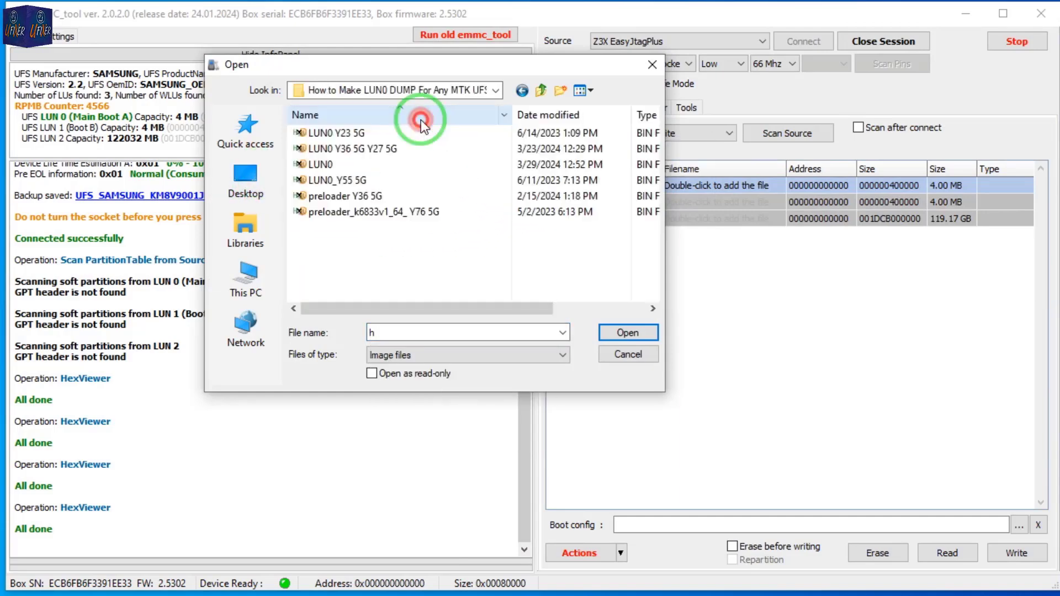
double_click(321, 164)
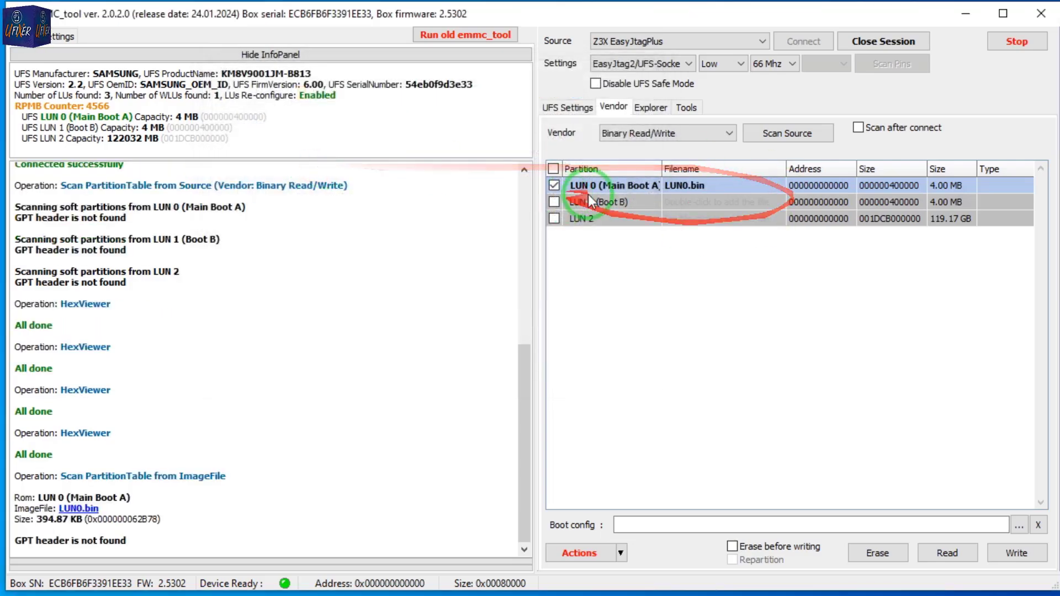
Assign LUN0.bin to LUN 1 (Boot B) as well and write both boot partitions to the chip.
double_click(697, 201)
double_click(335, 165)
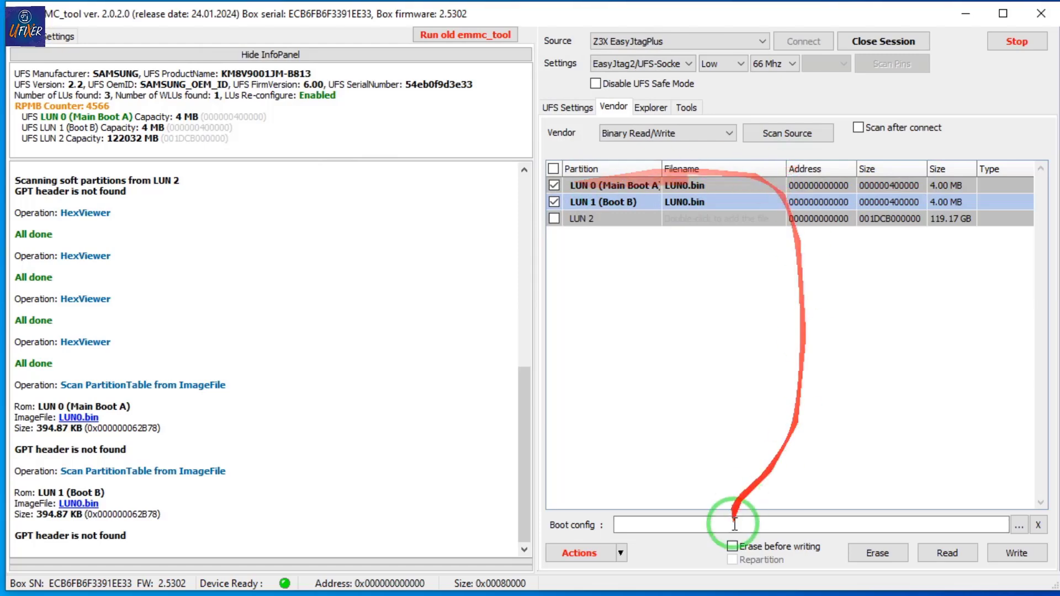
left_click(1020, 553)
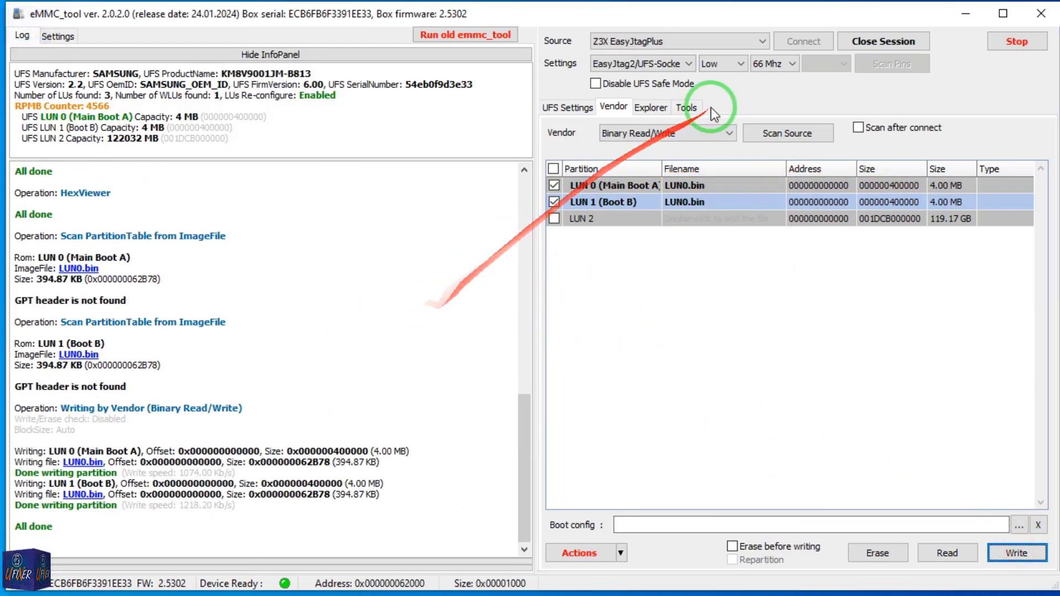
Reconnect to the UFS chip in a fresh session and examine the written LUN 0 data in the hex viewer.
left_click(875, 47)
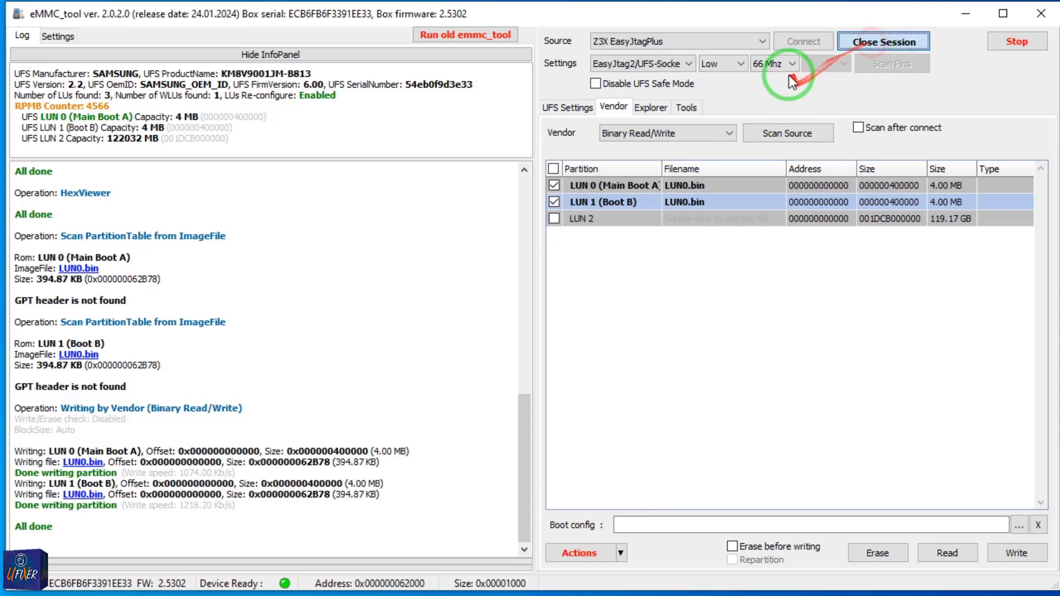
left_click(802, 41)
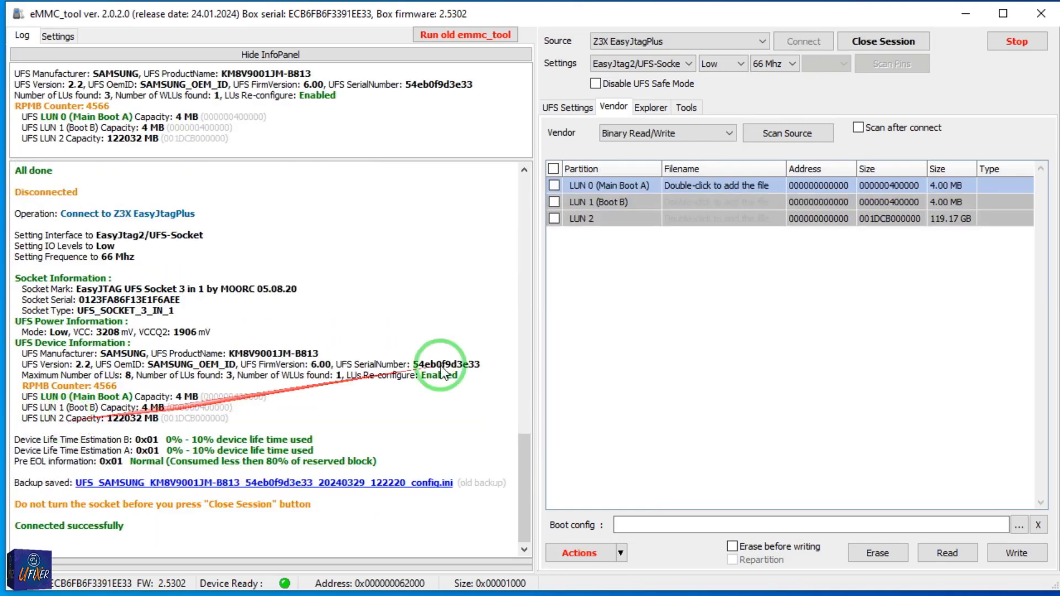
right_click(618, 185)
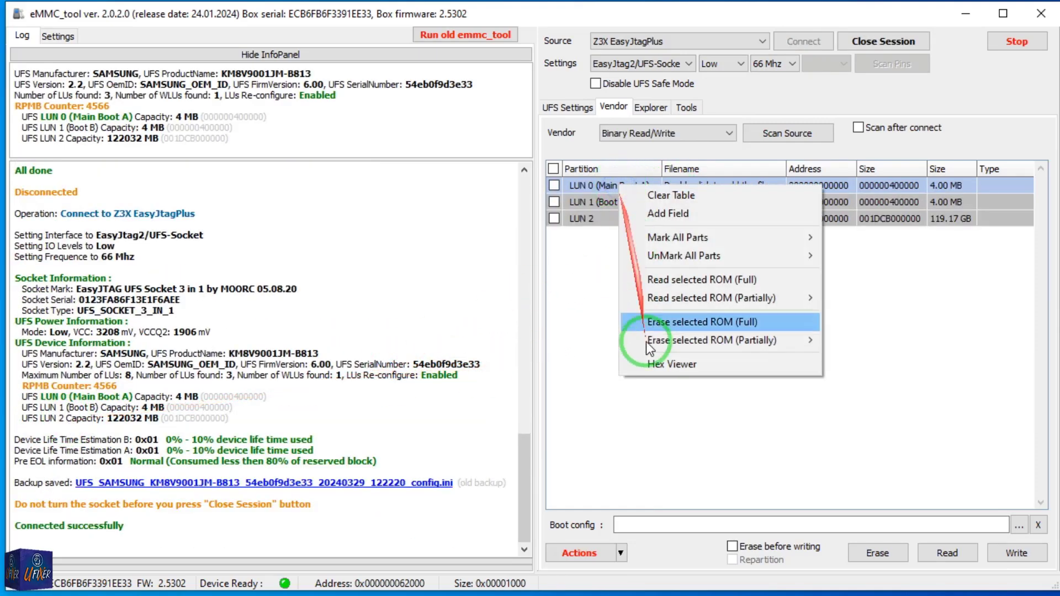
left_click(670, 366)
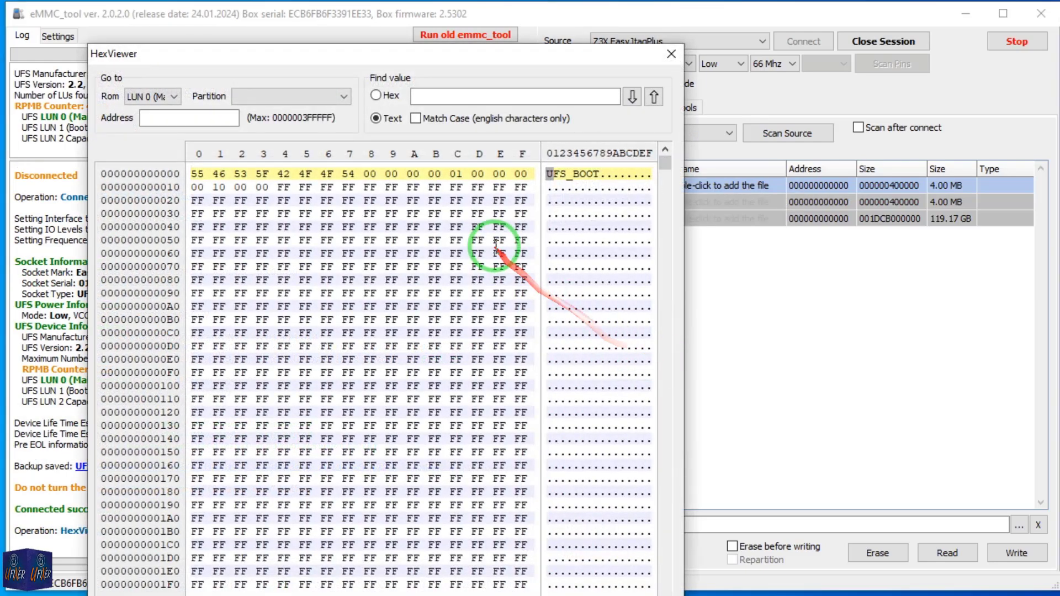
left_click_drag(457, 58, 413, 21)
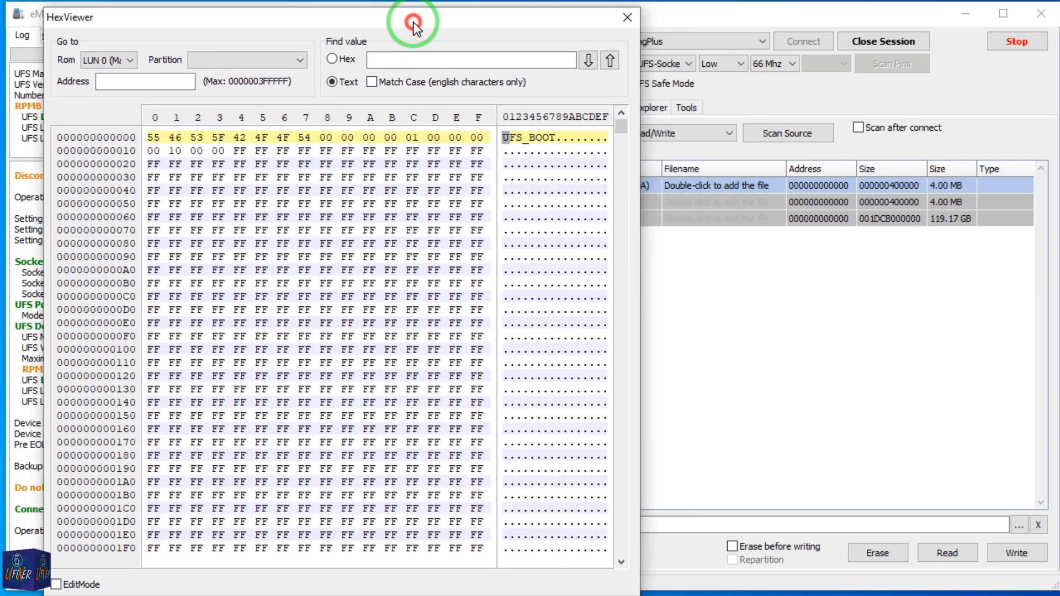
left_click_drag(621, 127, 612, 237)
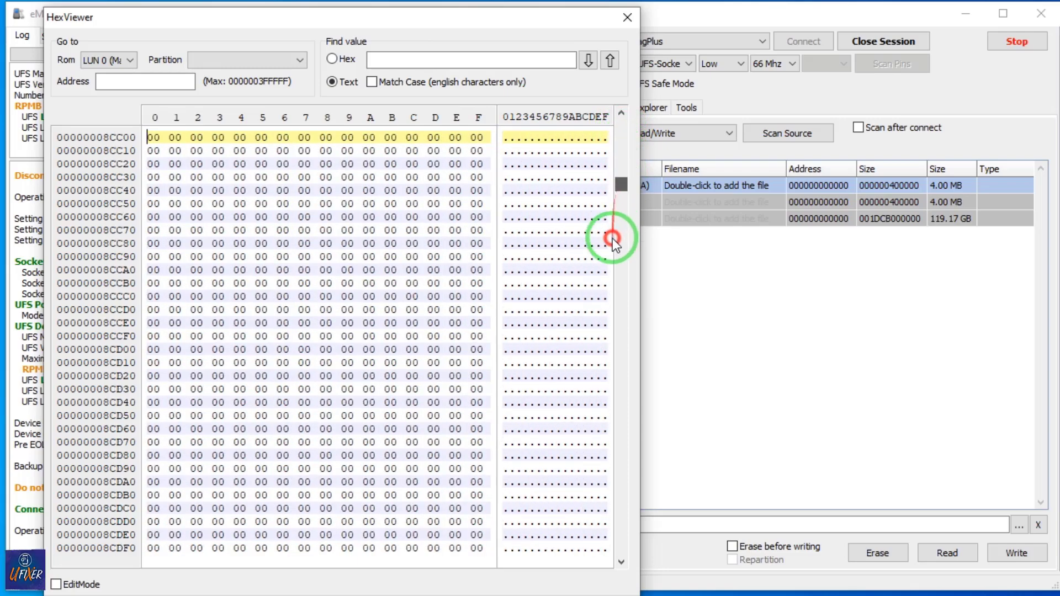
left_click(621, 19)
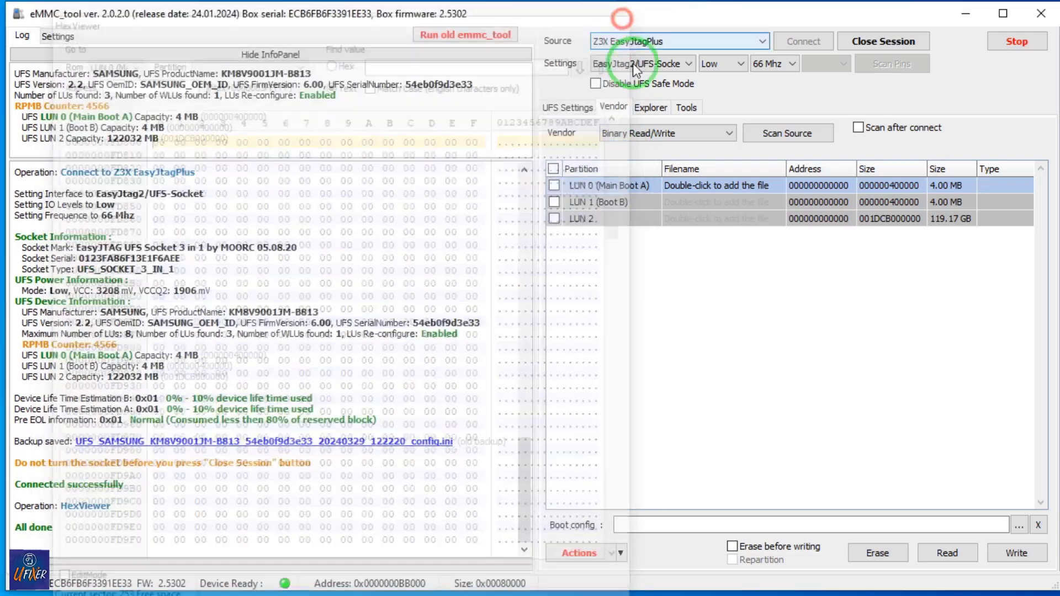
Examine the LUN 1 (Boot B) data in the hex viewer from the header onward, then close the viewer.
right_click(683, 200)
left_click(733, 384)
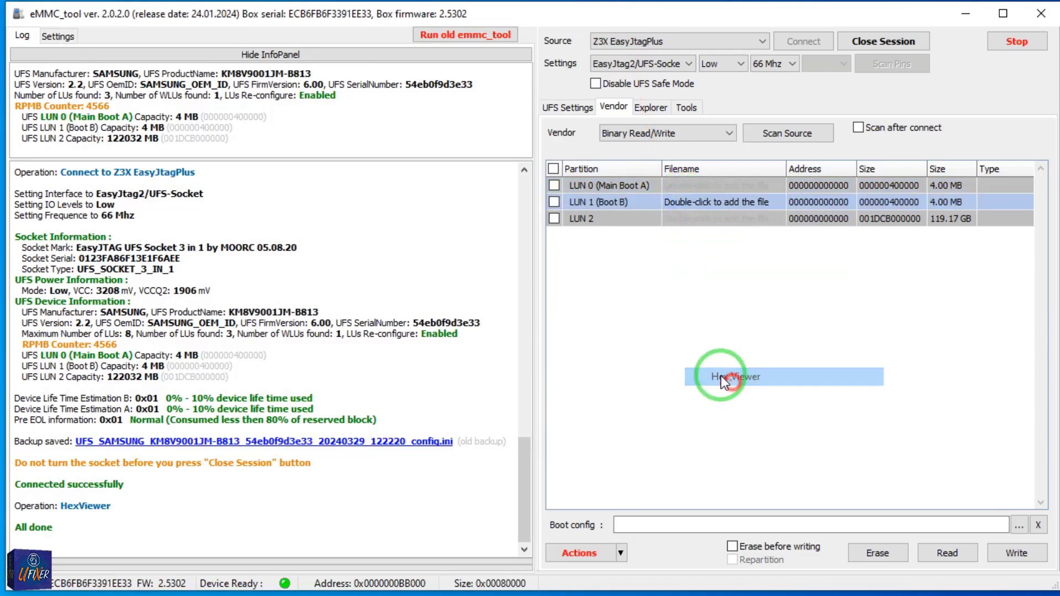
left_click_drag(517, 64, 451, 36)
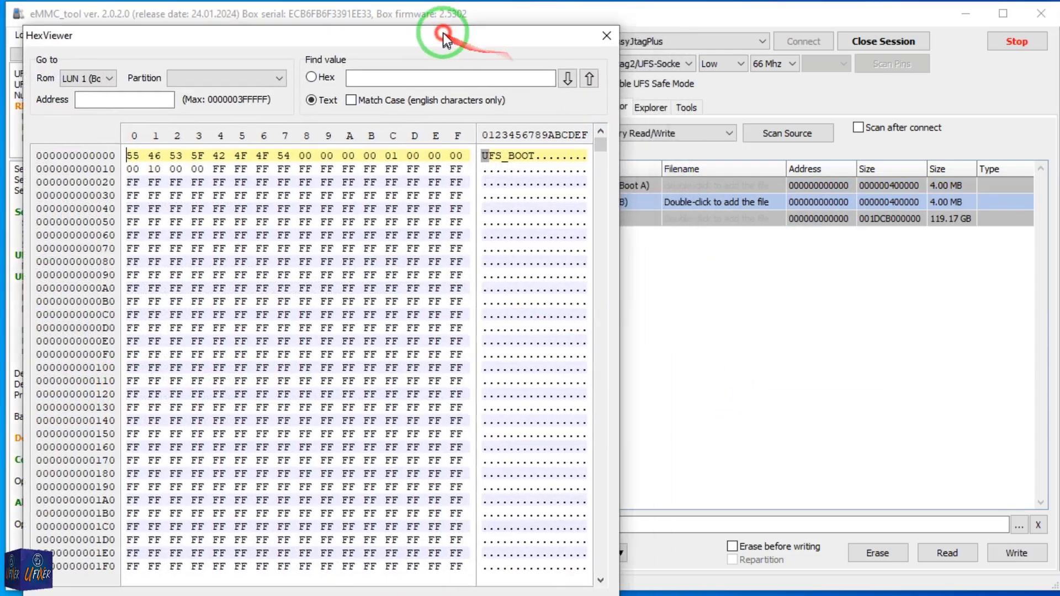
left_click_drag(599, 158, 597, 108)
left_click(602, 29)
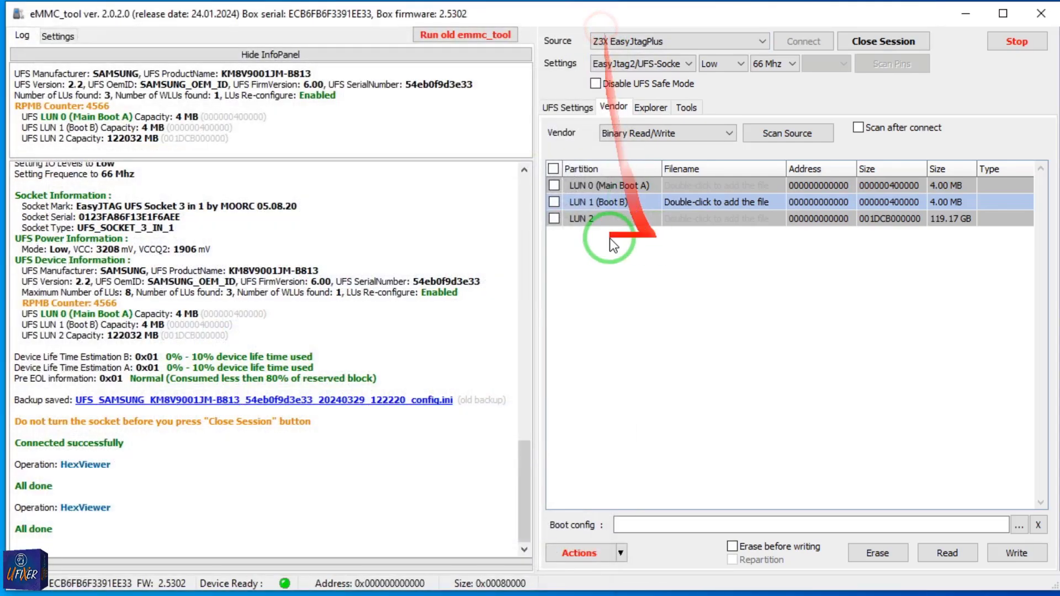
Select Boot B as the main boot in the UFS configuration without writing the configuration.
left_click(669, 186)
left_click(635, 203)
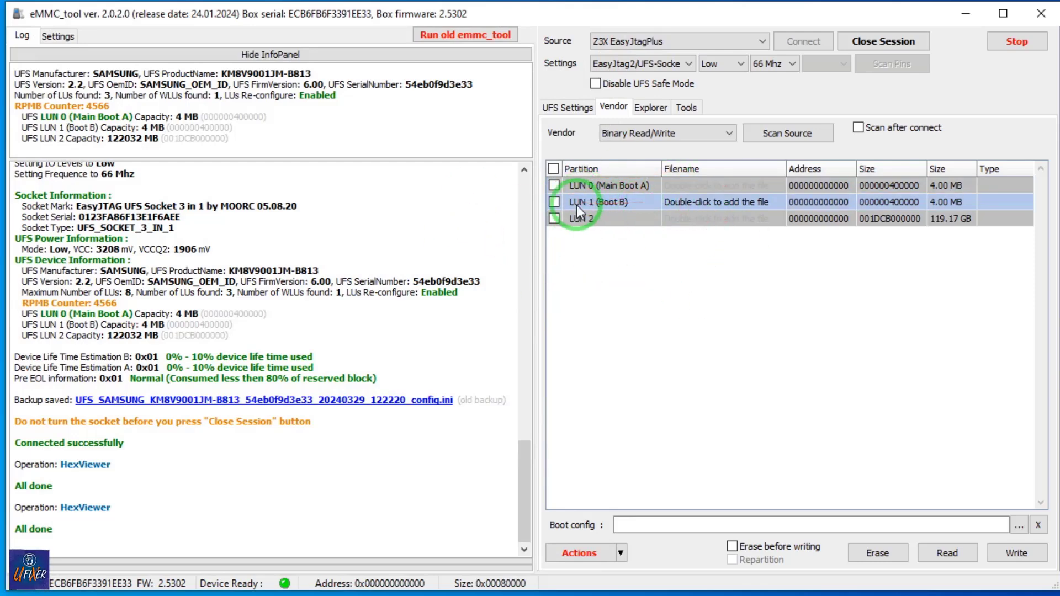
left_click(574, 108)
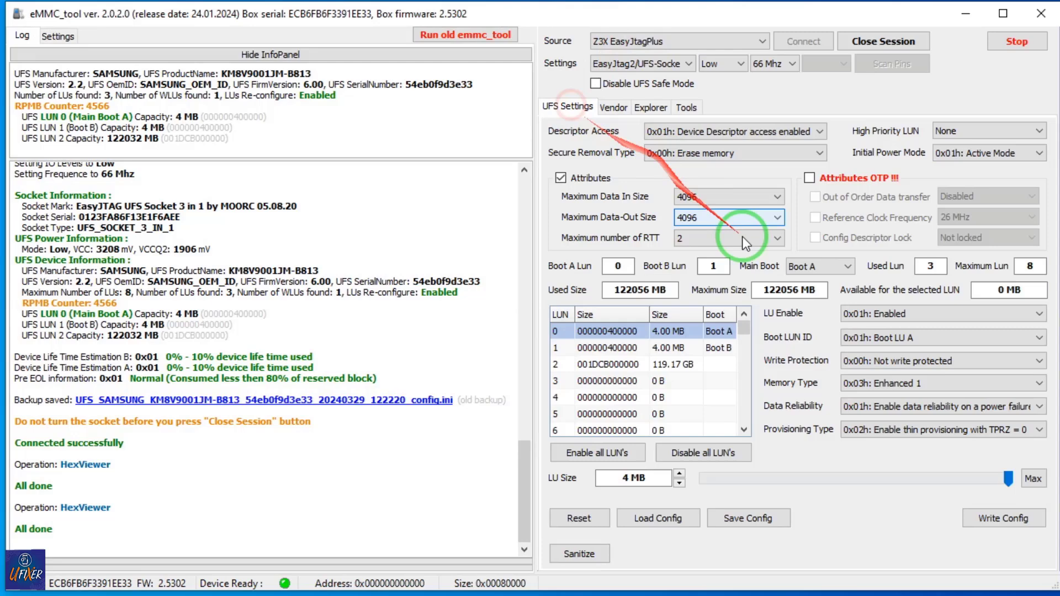
left_click(848, 268)
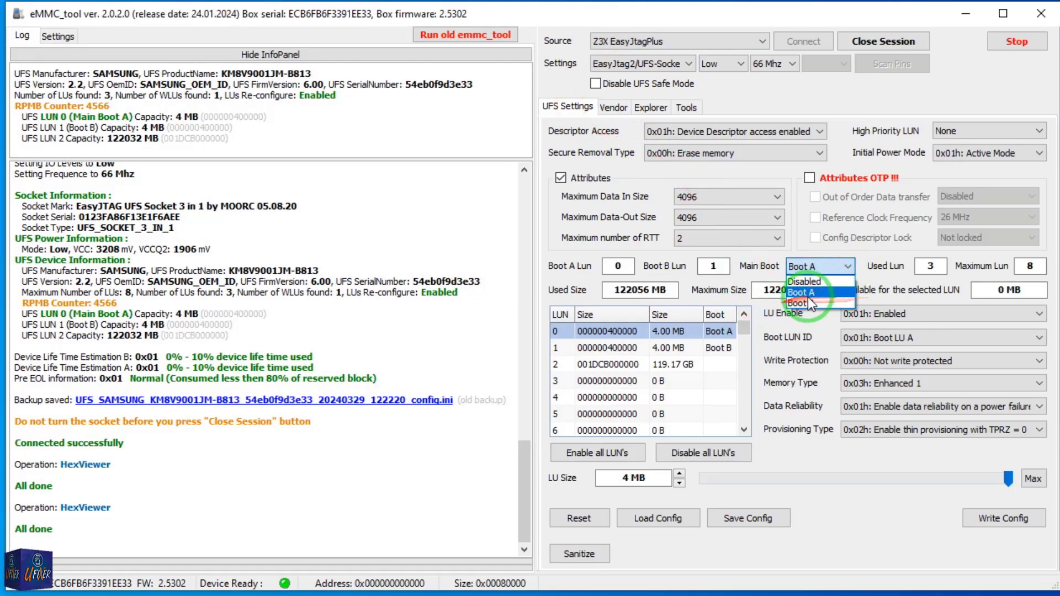
left_click(810, 304)
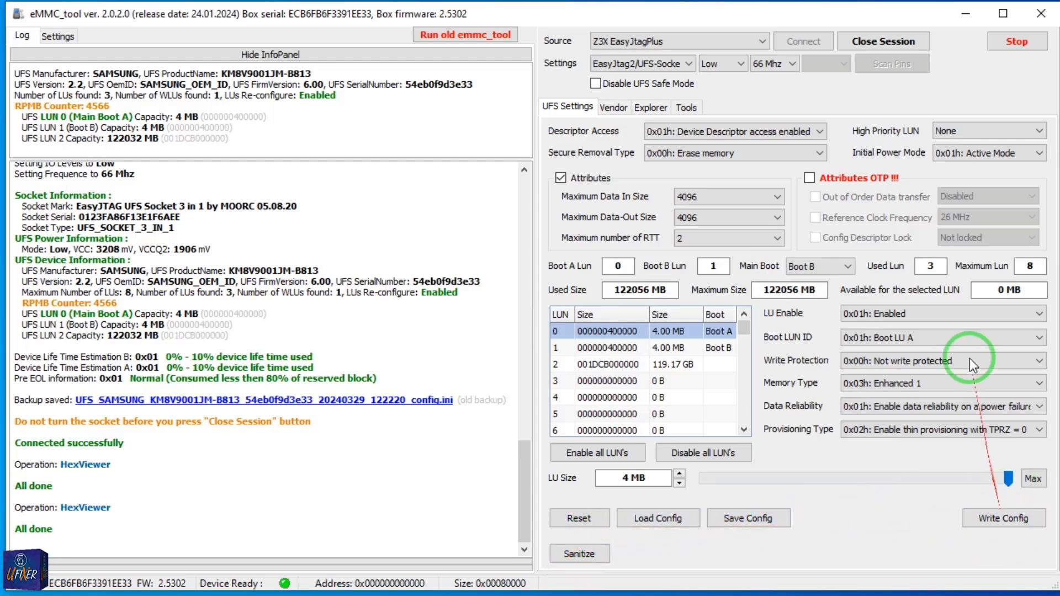
Return to the partition list, close the UFS session and switch back to the LUN0 dump folder.
left_click(614, 107)
left_click(605, 200)
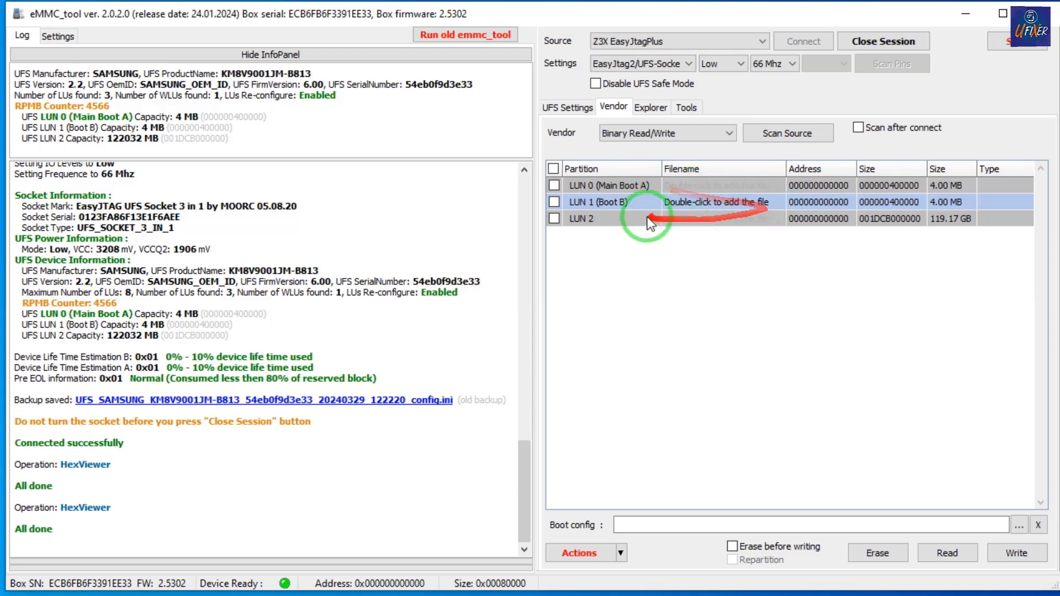
left_click(869, 42)
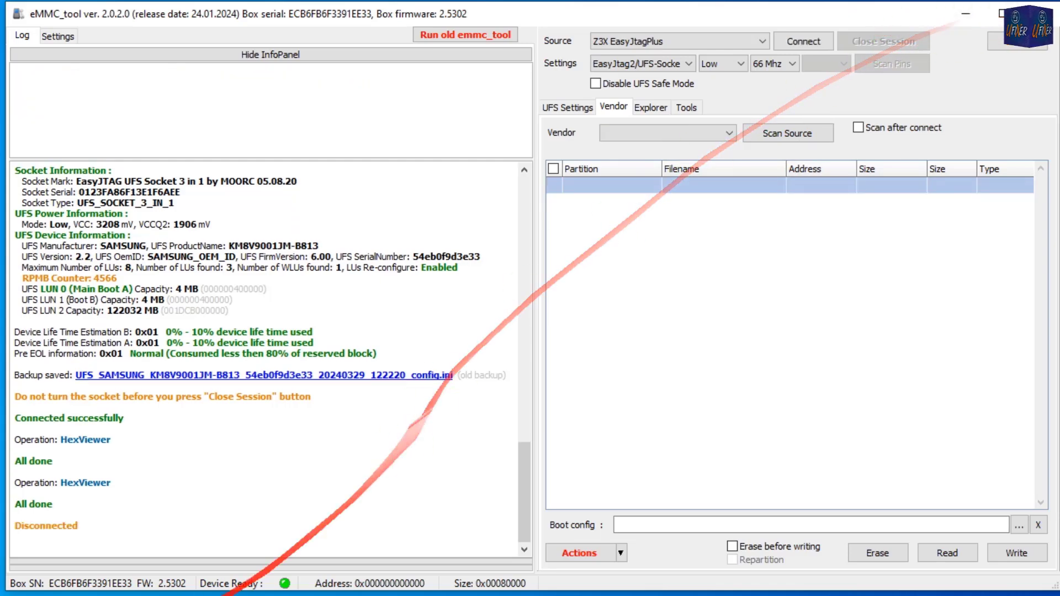
left_click(231, 595)
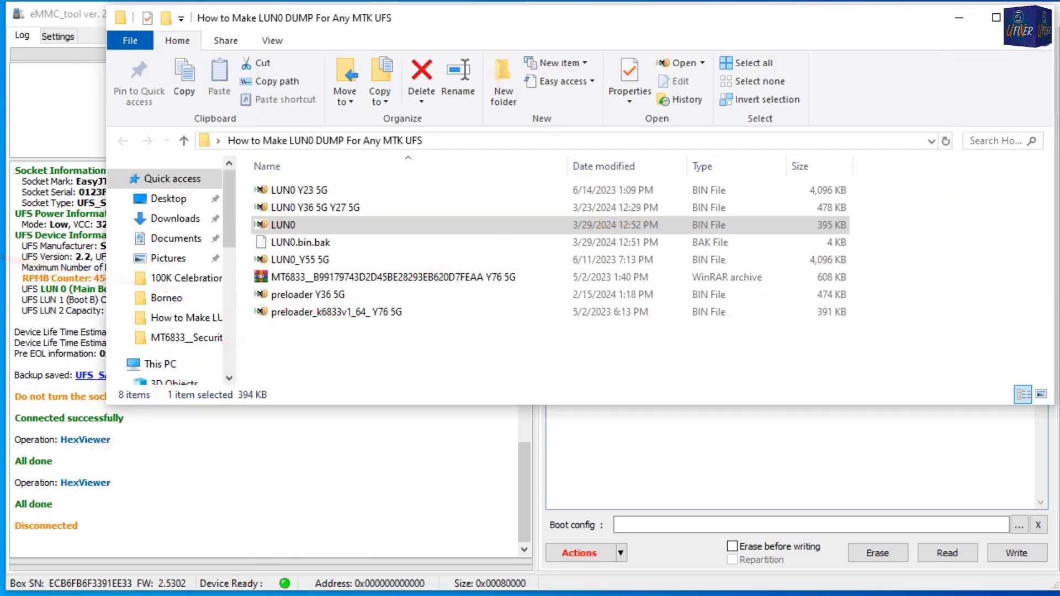